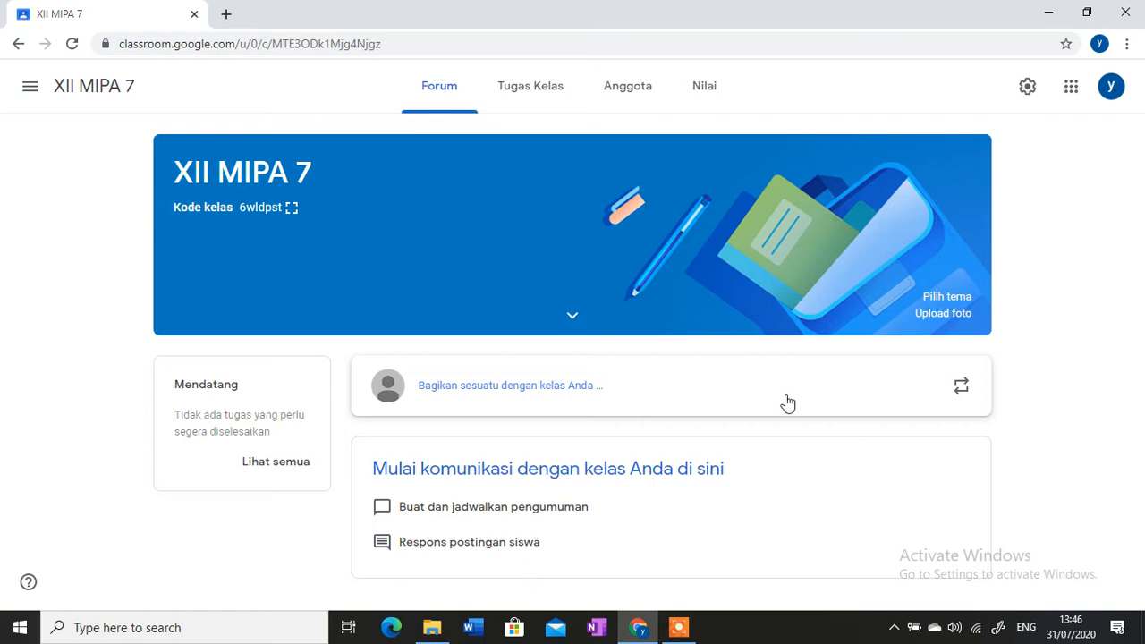
# Load classroom.google.com and open the Tugas Kelas page of the class XII MIPA 7
pyautogui.click(18, 43)
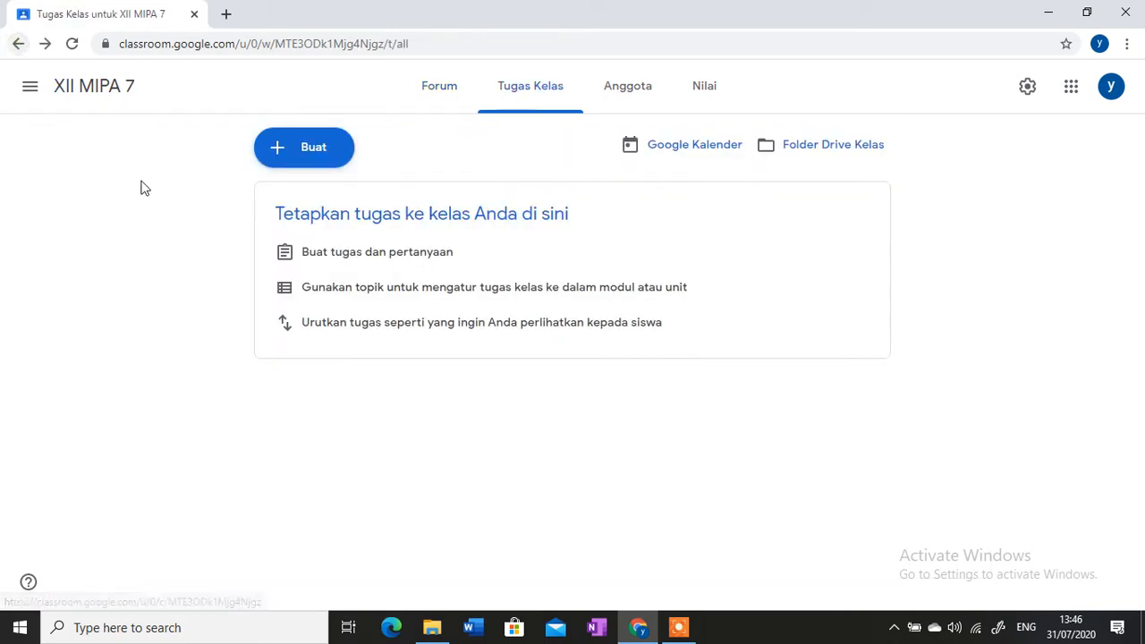
pyautogui.click(402, 43)
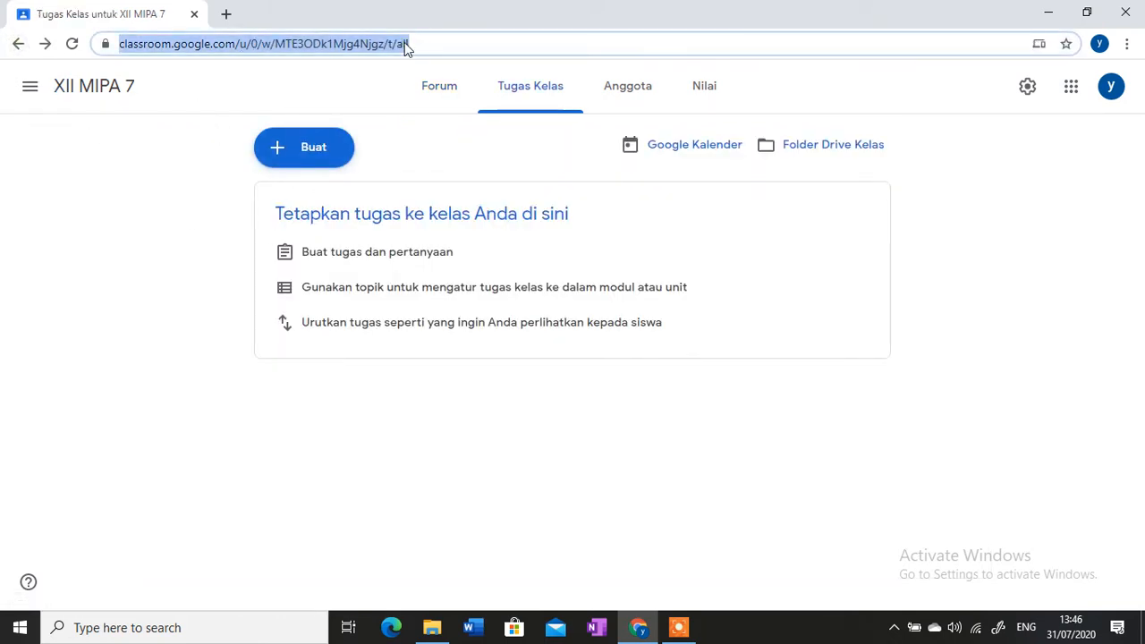
pyautogui.write('clas')
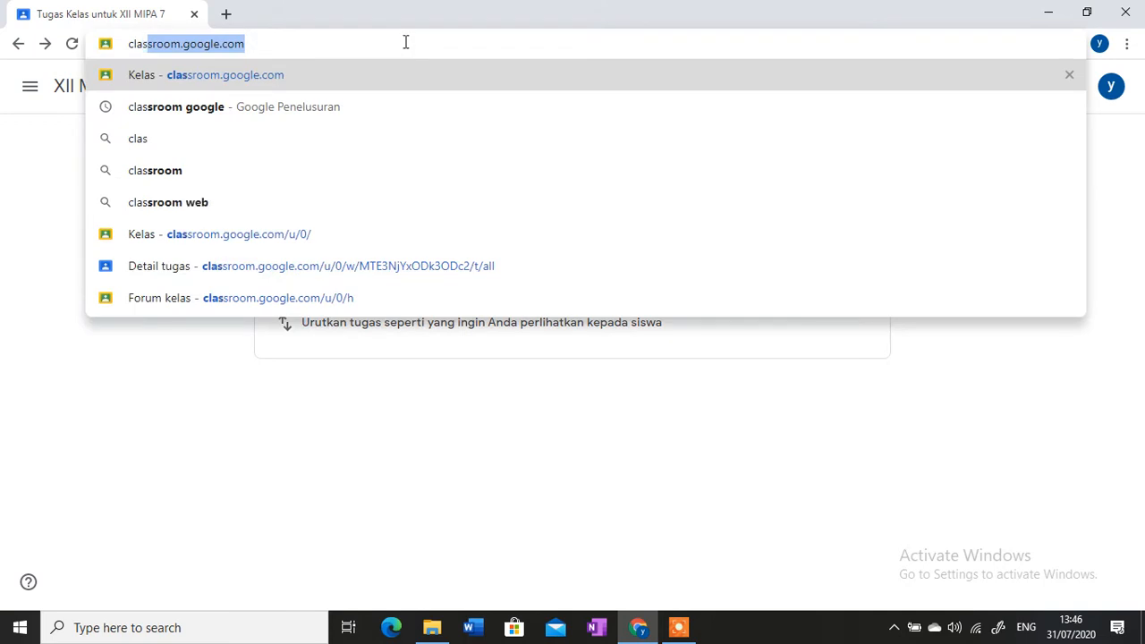
pyautogui.press('Return')
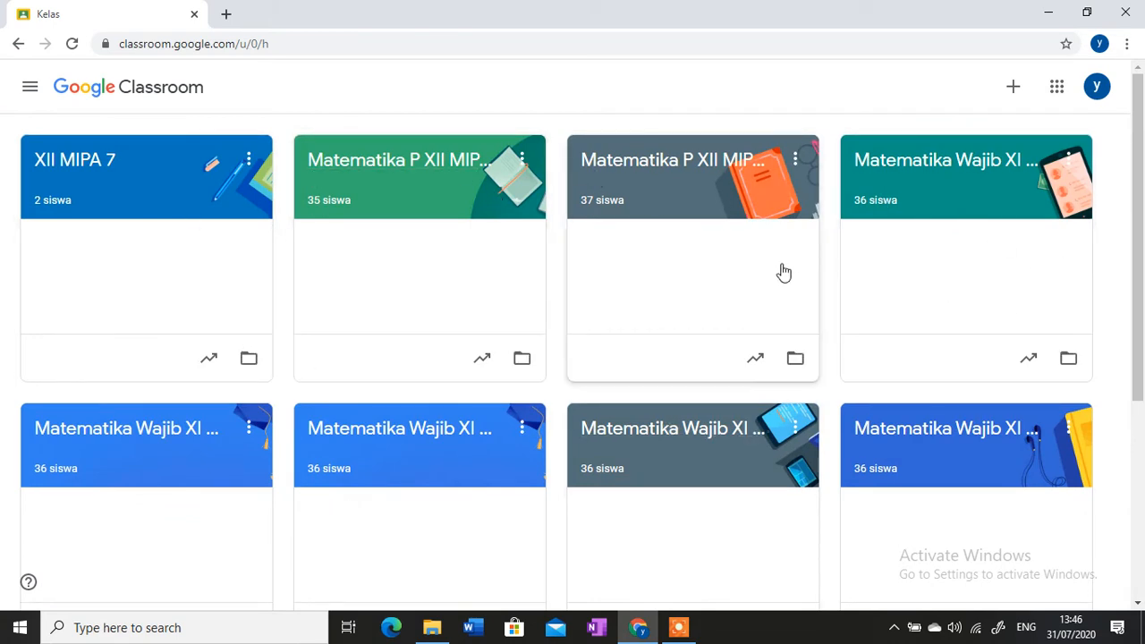
pyautogui.click(113, 179)
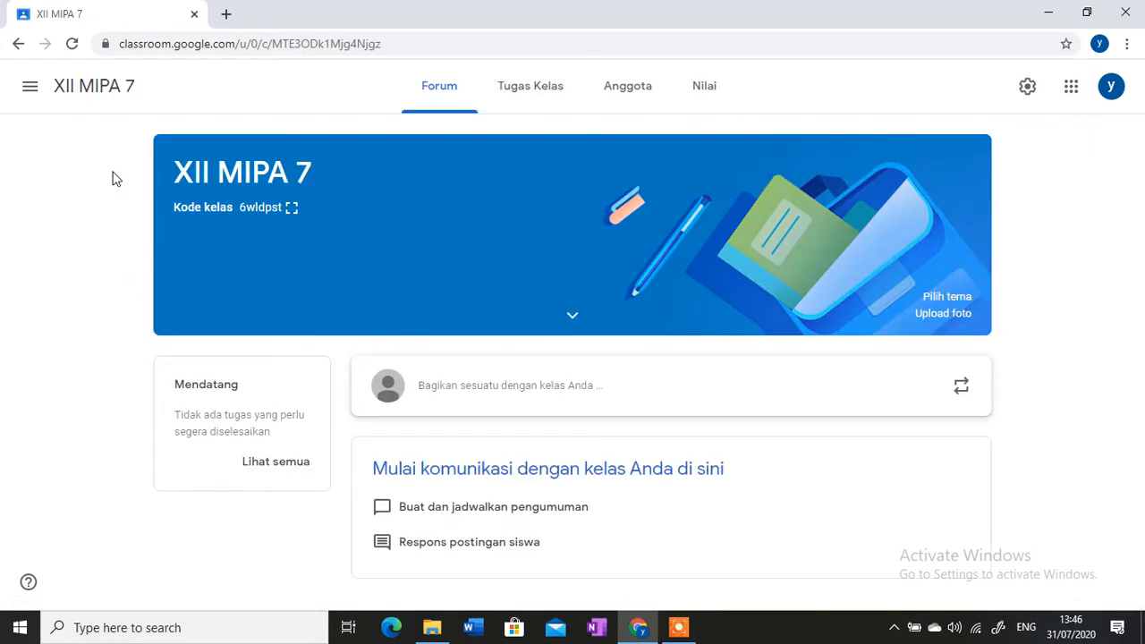
pyautogui.click(536, 95)
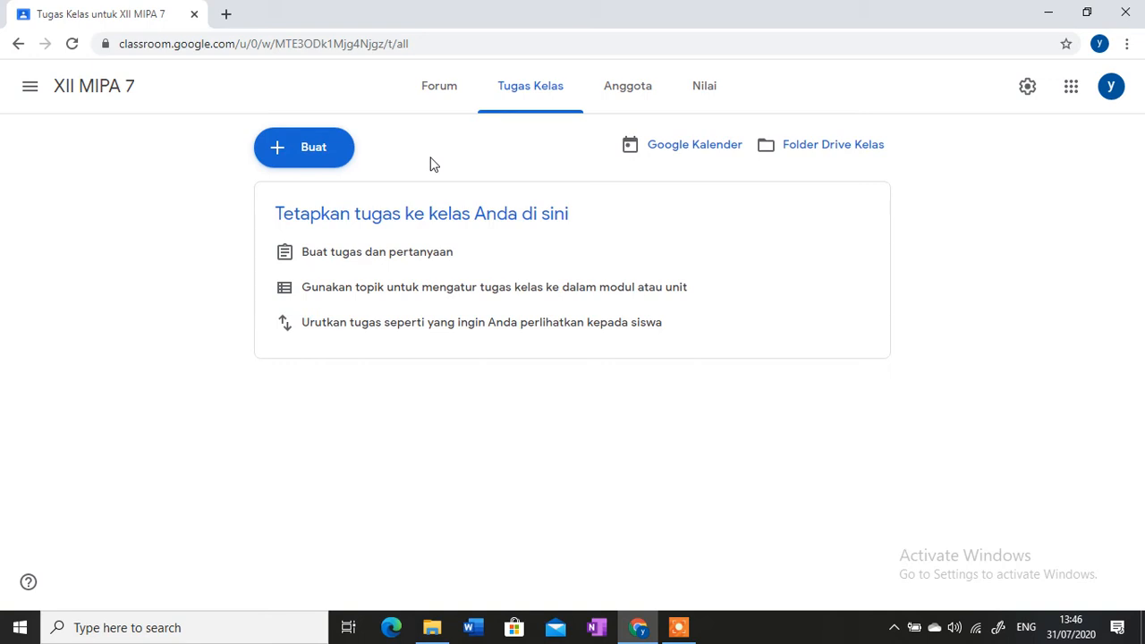
# Add a topic named "ABSEN SISWA" to the classwork
pyautogui.click(309, 154)
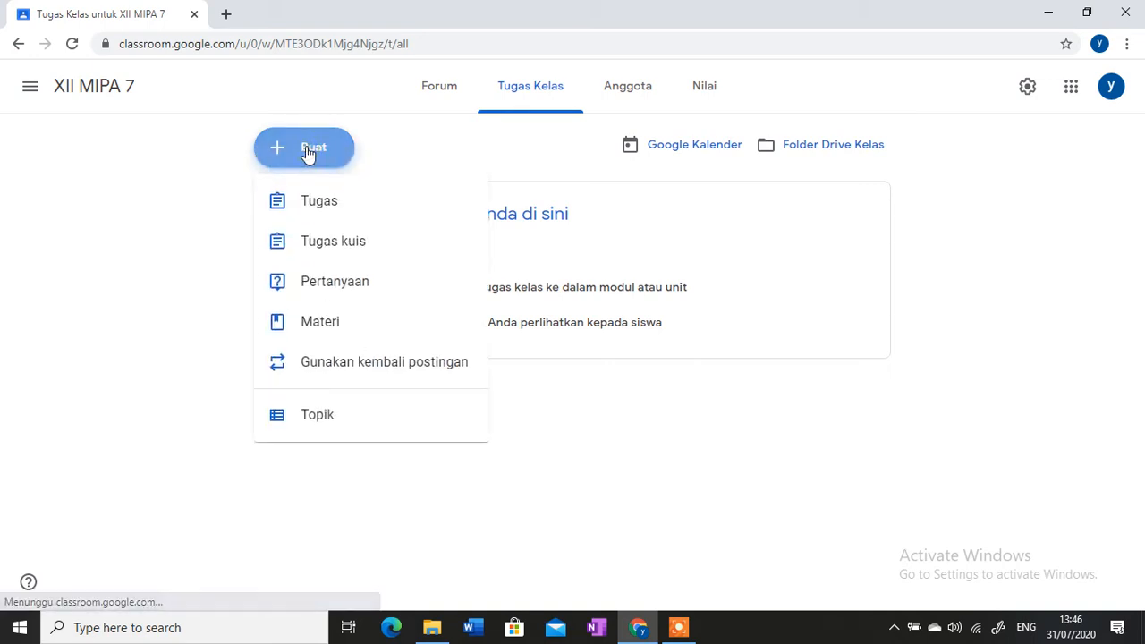
pyautogui.click(327, 417)
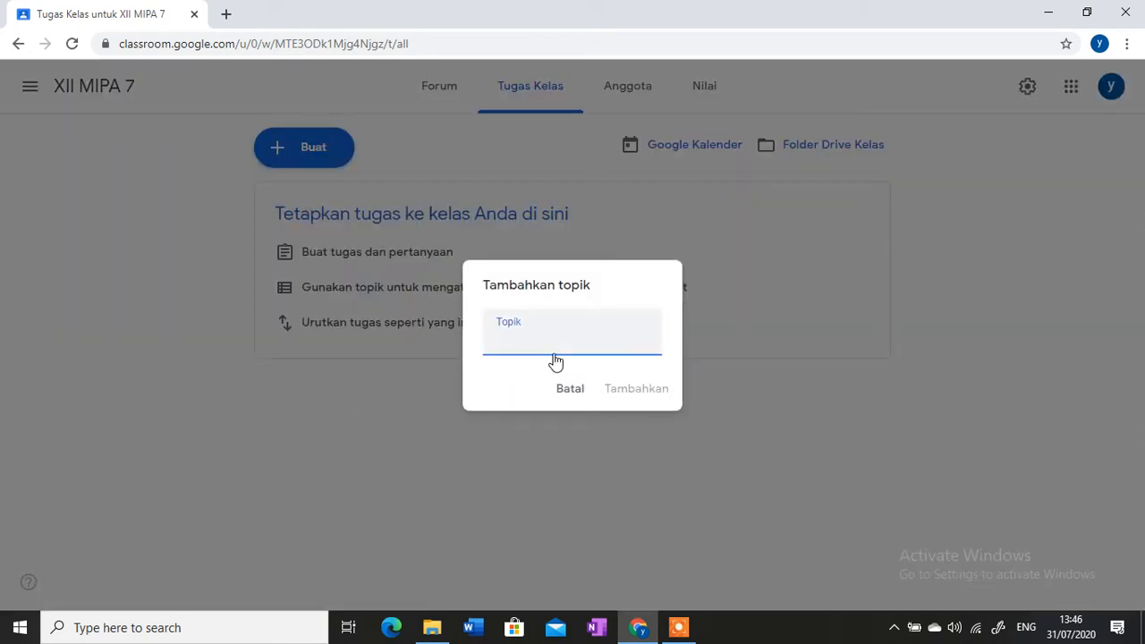
pyautogui.write('ABSEN ')
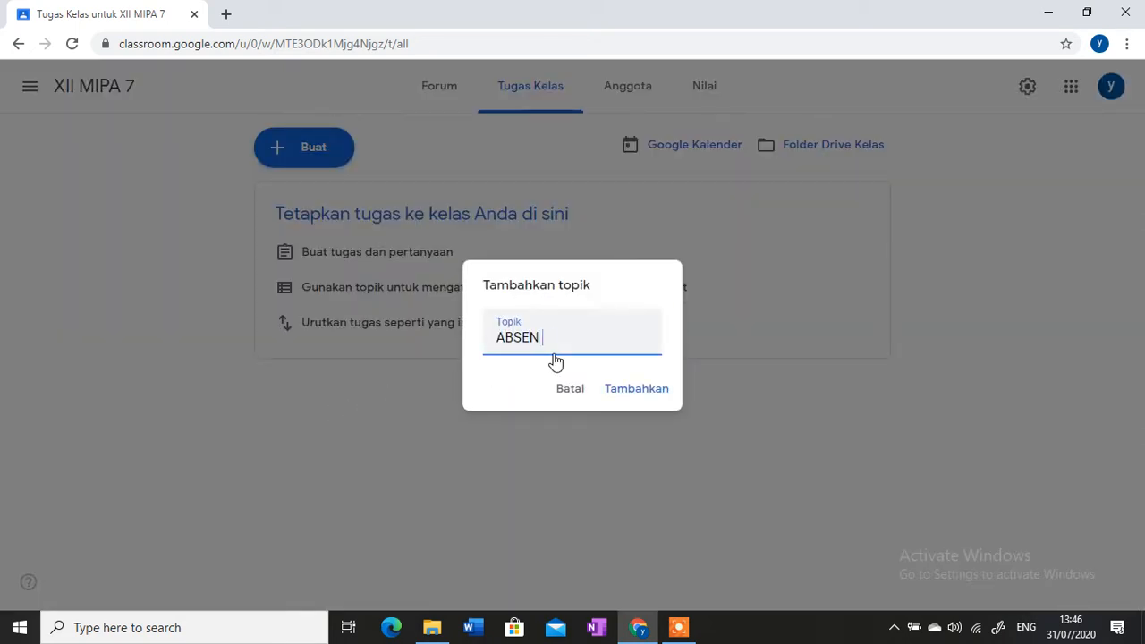
pyautogui.write('SISWA')
pyautogui.click(631, 396)
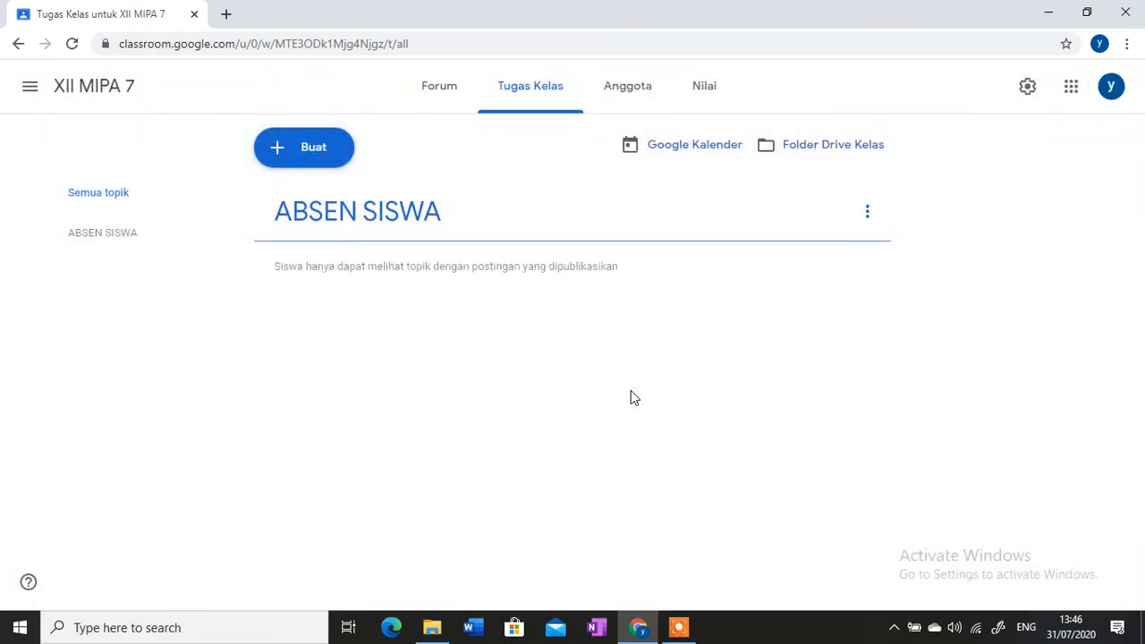
# Add a topic named "PERTEMUAN" to the classwork
pyautogui.click(268, 158)
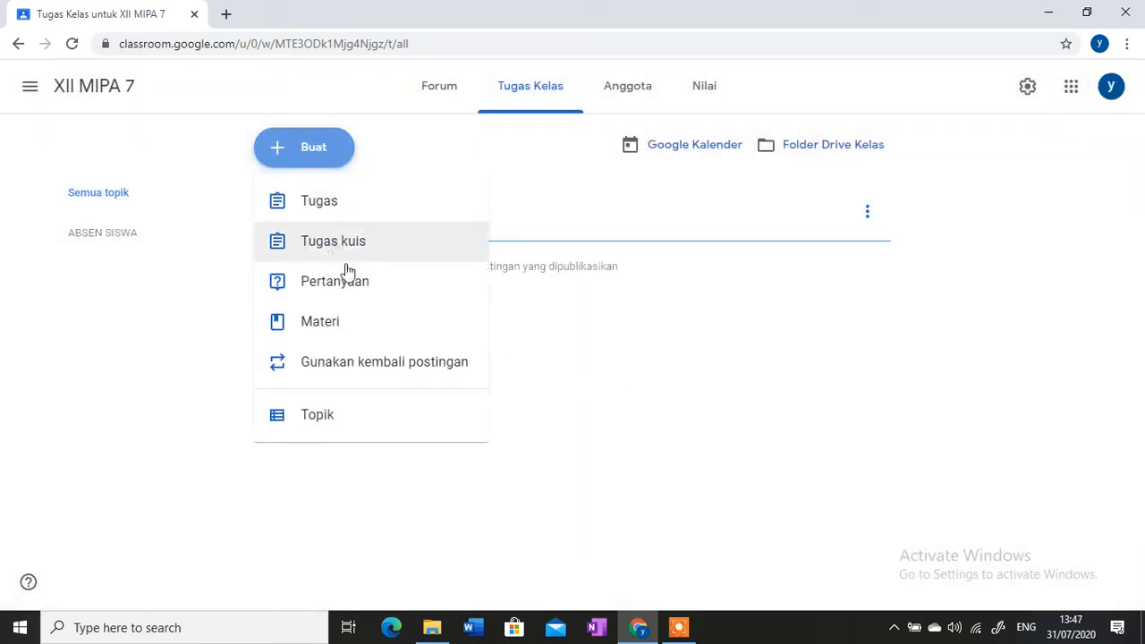
pyautogui.click(386, 407)
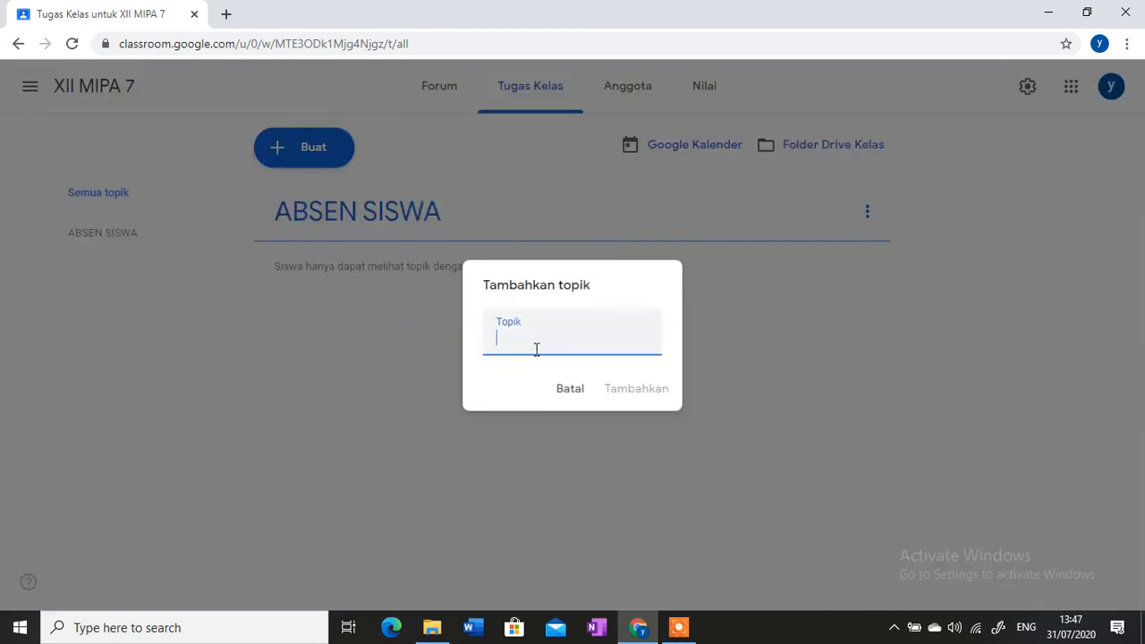
pyautogui.write('PERTEMUAN')
pyautogui.click(650, 388)
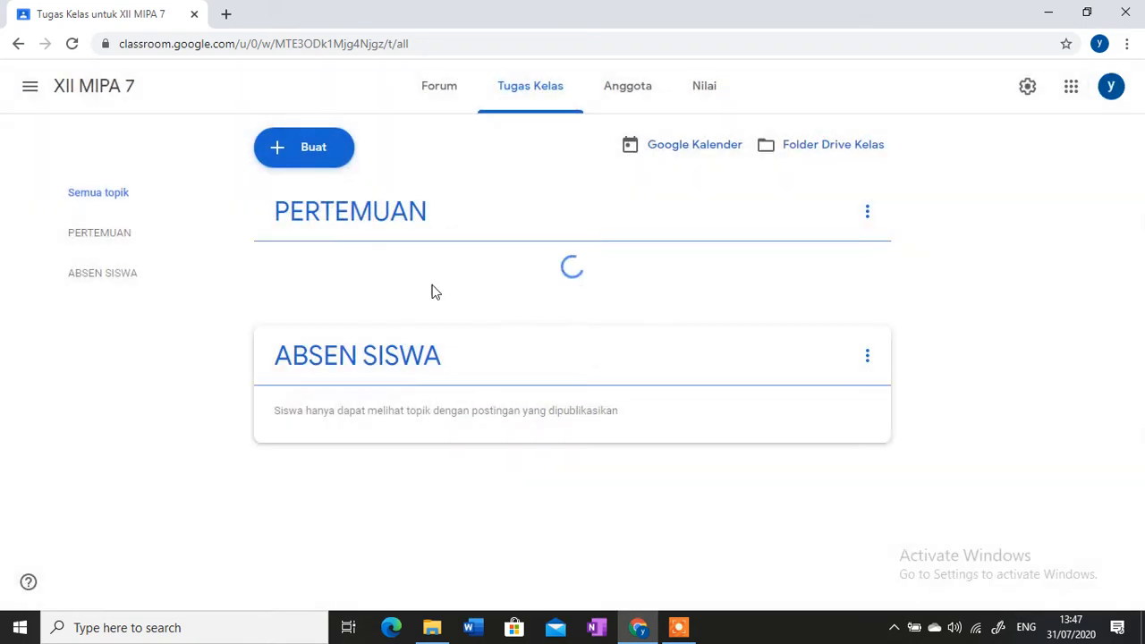
# Add a topic named "KUIS/ PENILAIAN HARIAN" to the classwork
pyautogui.click(329, 155)
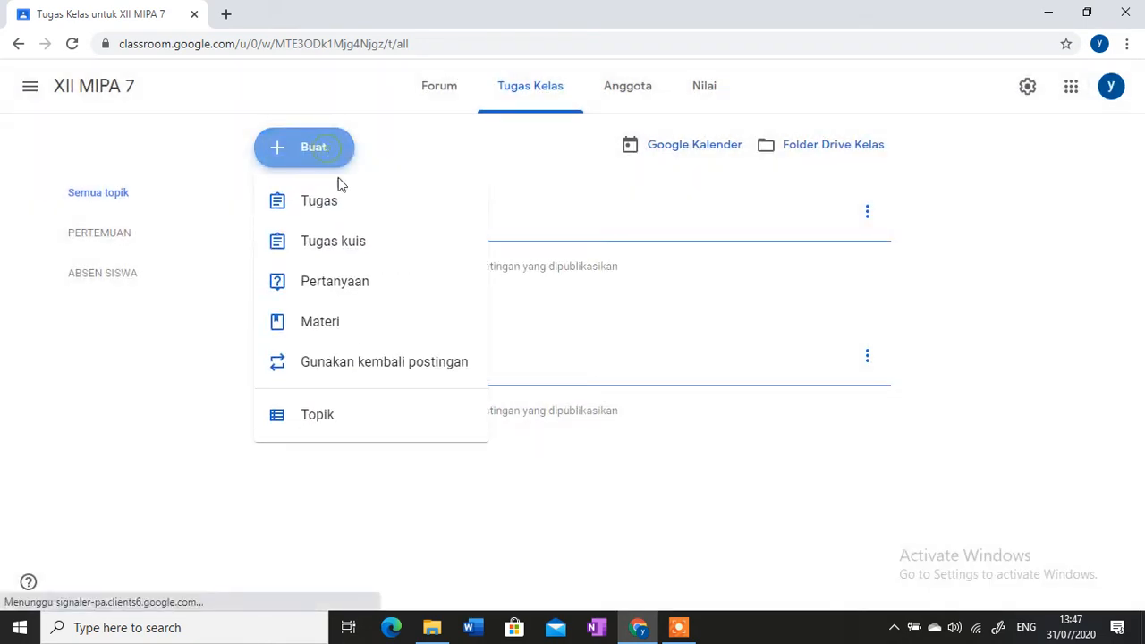
pyautogui.click(376, 415)
pyautogui.write('KU')
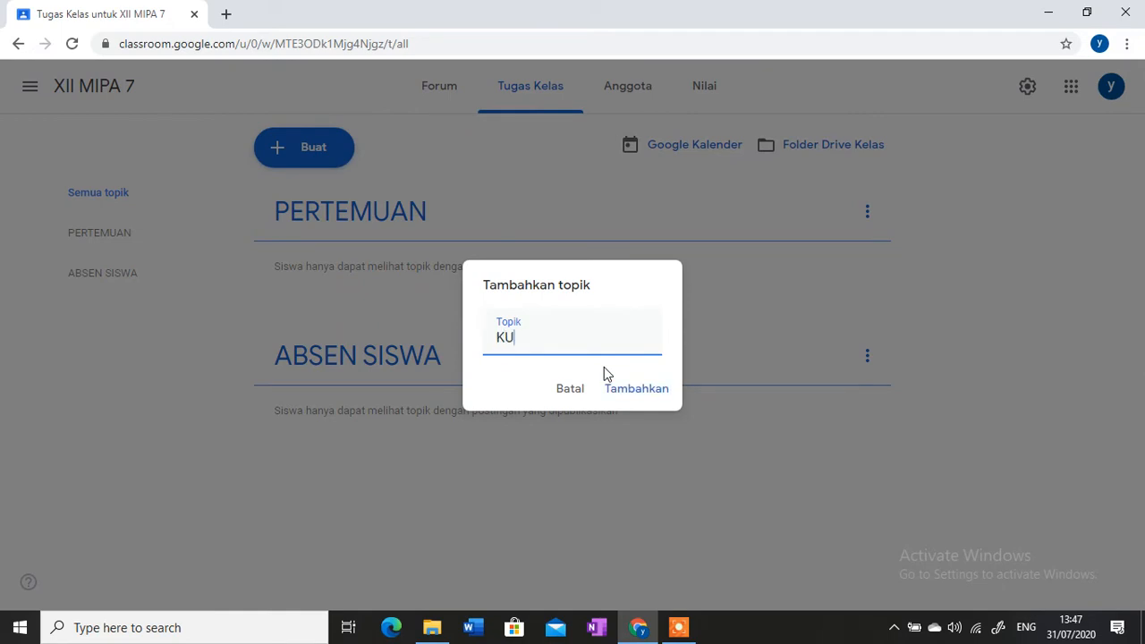
pyautogui.write('IS/ PENILAIAN')
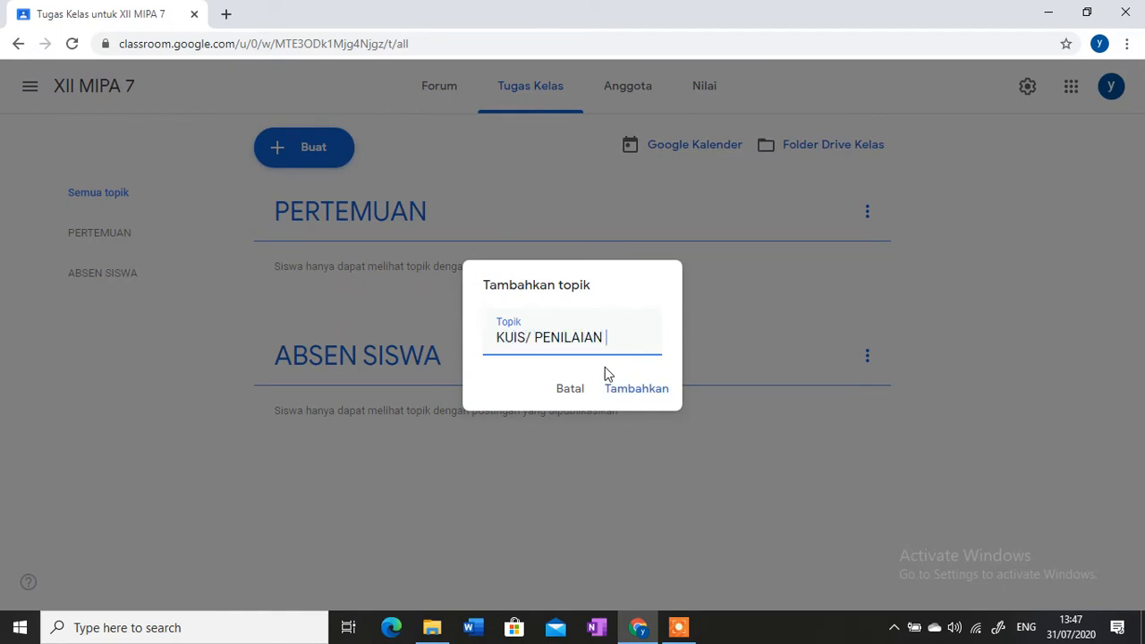
pyautogui.write(' HARIAN')
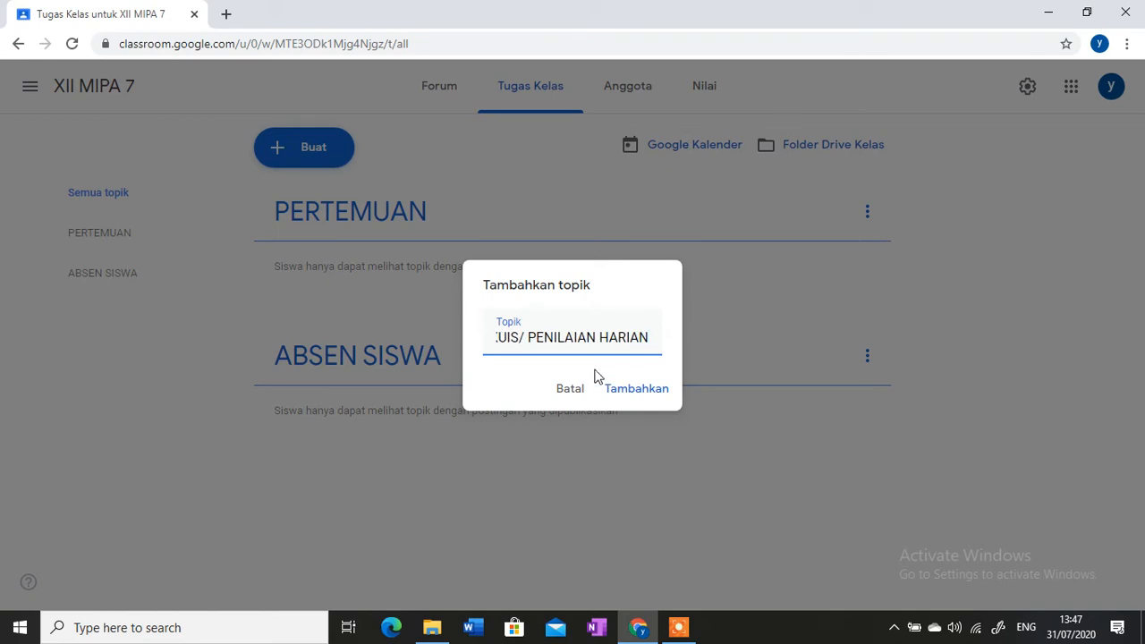
pyautogui.click(635, 390)
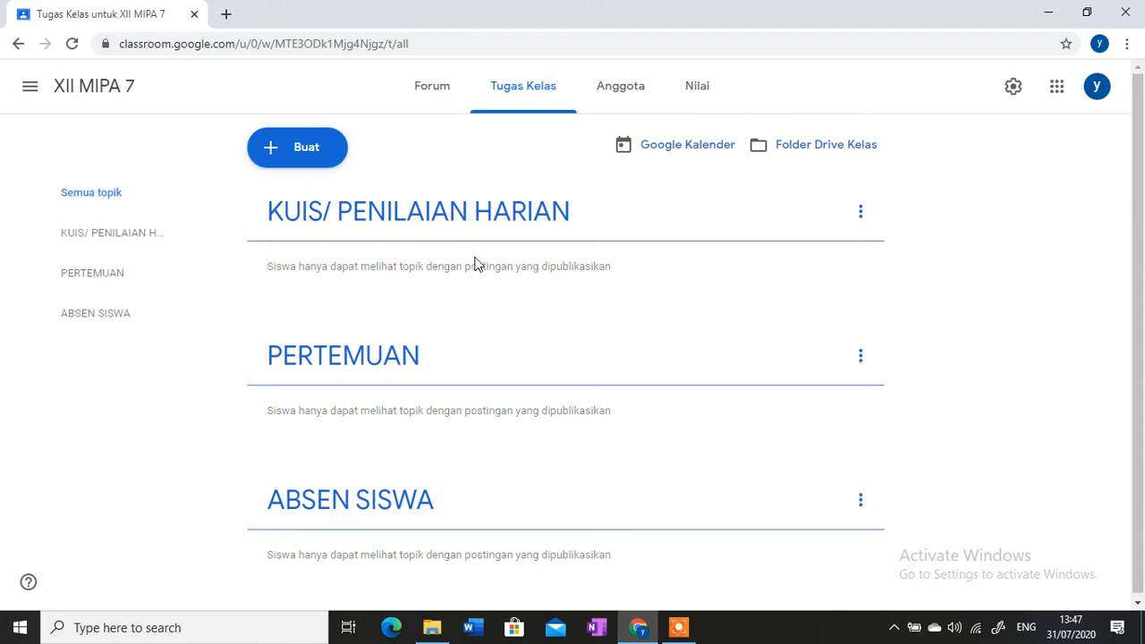
# Create a new quiz assignment (Tugas kuis) for the class
pyautogui.click(298, 154)
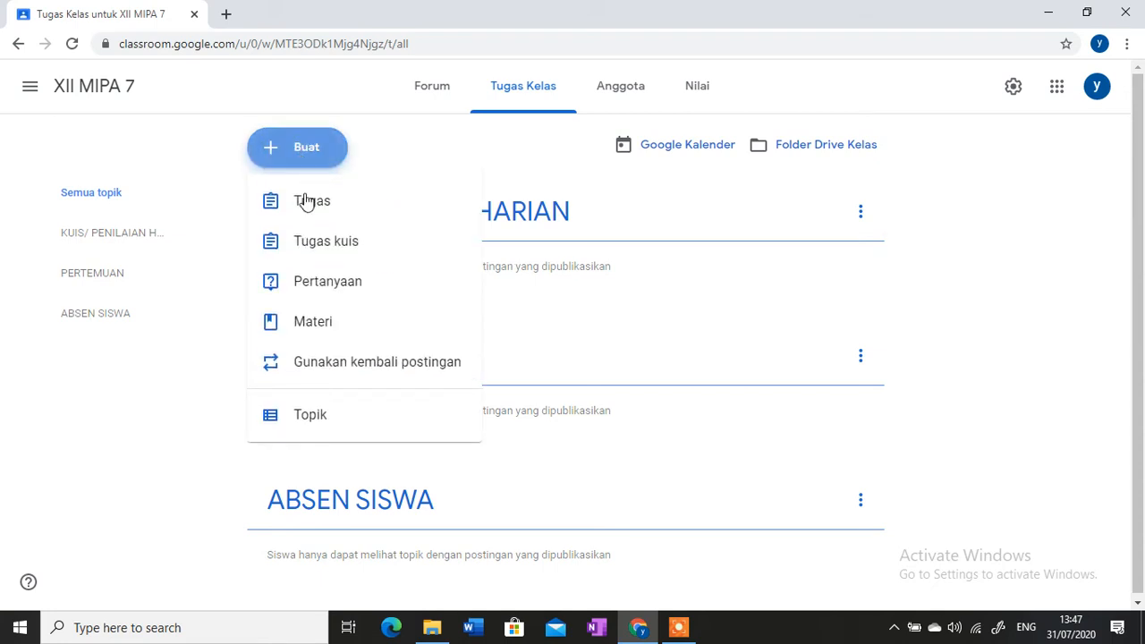
pyautogui.click(326, 247)
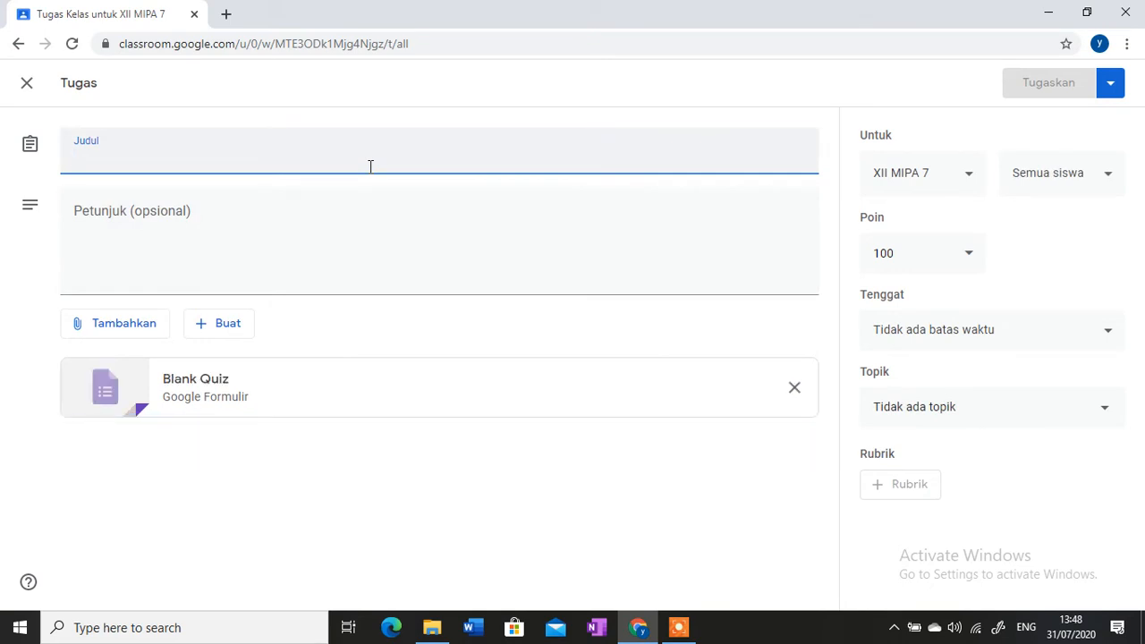
pyautogui.write('U')
pyautogui.press('BackSpace')
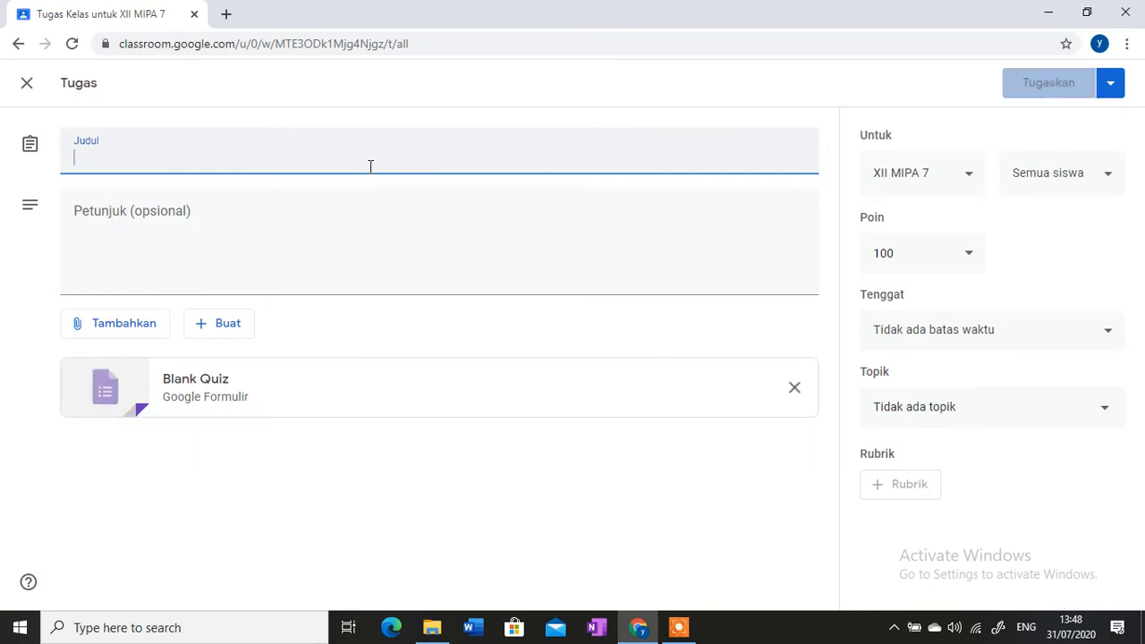
pyautogui.write('Penilaian Harian')
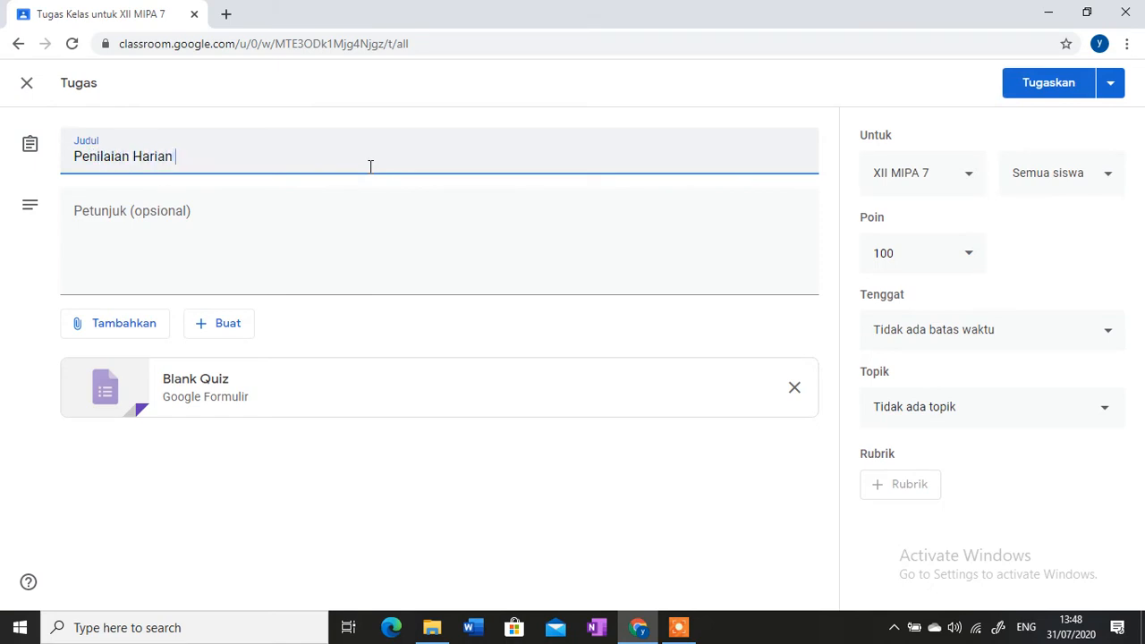
pyautogui.press('BackSpace')
pyautogui.press('BackSpace')
pyautogui.press('BackSpace')
pyautogui.press('BackSpace')
pyautogui.press('BackSpace')
pyautogui.press('BackSpace')
pyautogui.press('BackSpace')
pyautogui.press('BackSpace')
pyautogui.press('BackSpace')
pyautogui.press('BackSpace')
pyautogui.press('BackSpace')
pyautogui.press('BackSpace')
pyautogui.press('BackSpace')
pyautogui.press('BackSpace')
pyautogui.press('BackSpace')
pyautogui.press('BackSpace')
# Title the assignment "Latihan Soal" and enter 1, 2 and 3 on separate lines as its instructions
pyautogui.write('Latihan Soal')
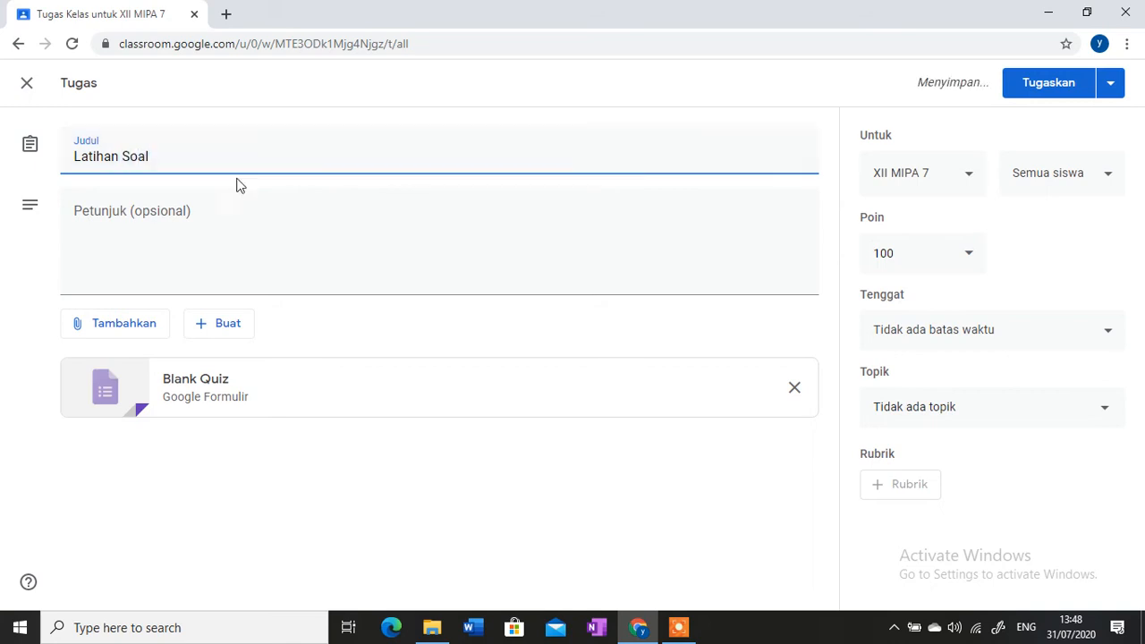
pyautogui.click(230, 227)
pyautogui.write('1')
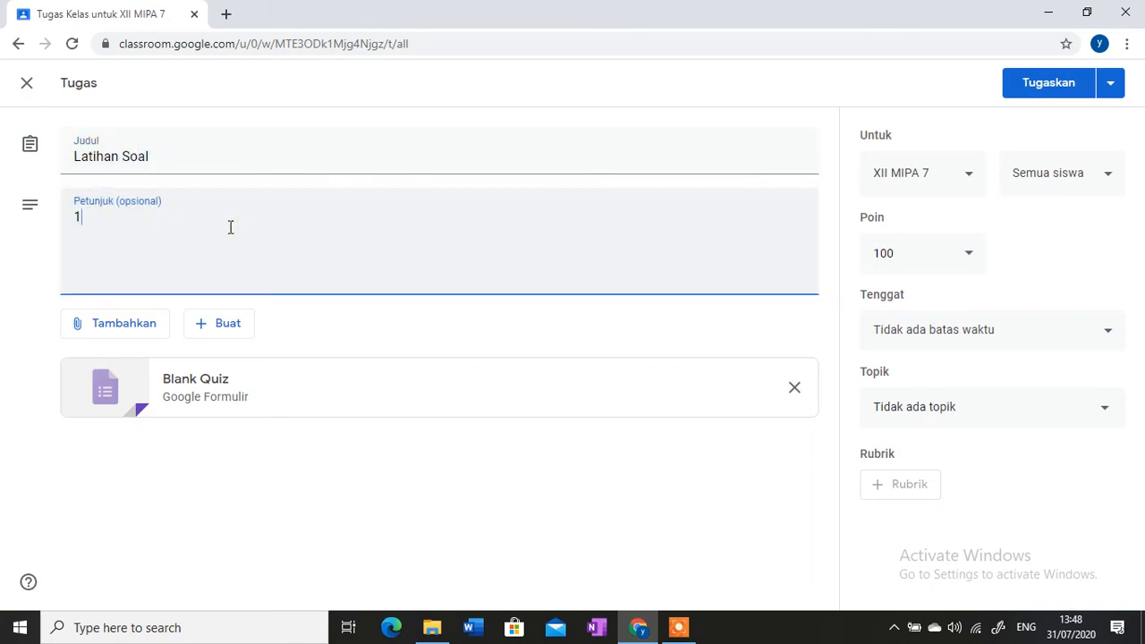
pyautogui.write(' 2 2')
pyautogui.press('Return')
pyautogui.write('3')
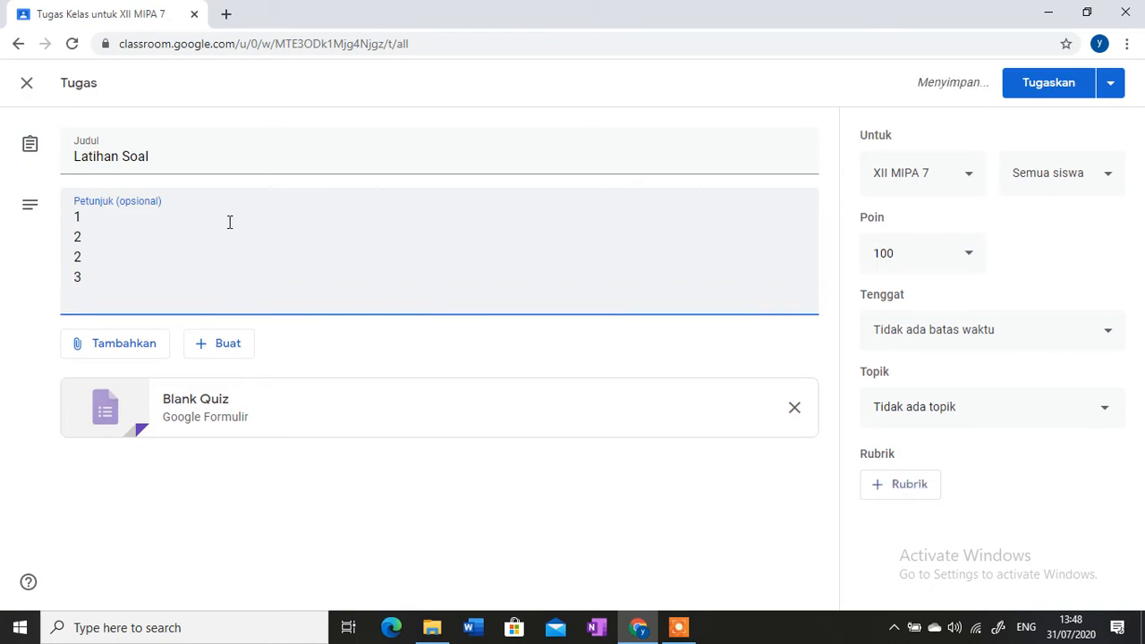
pyautogui.press('BackSpace')
pyautogui.press('BackSpace')
pyautogui.press('BackSpace')
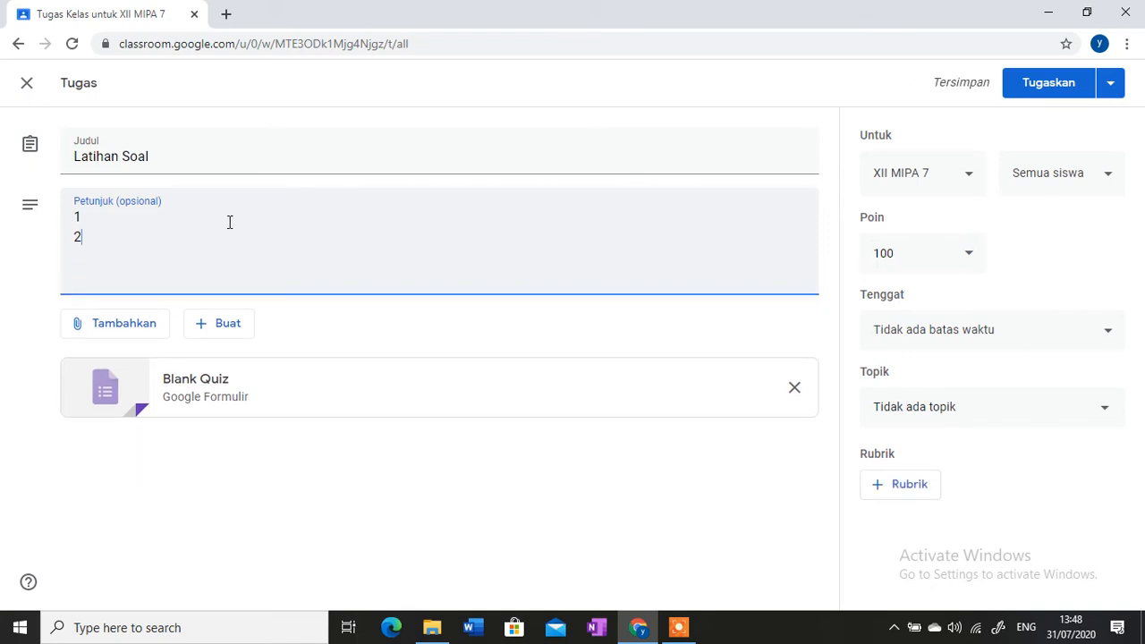
pyautogui.press('Return')
pyautogui.write('3')
pyautogui.press('Return')
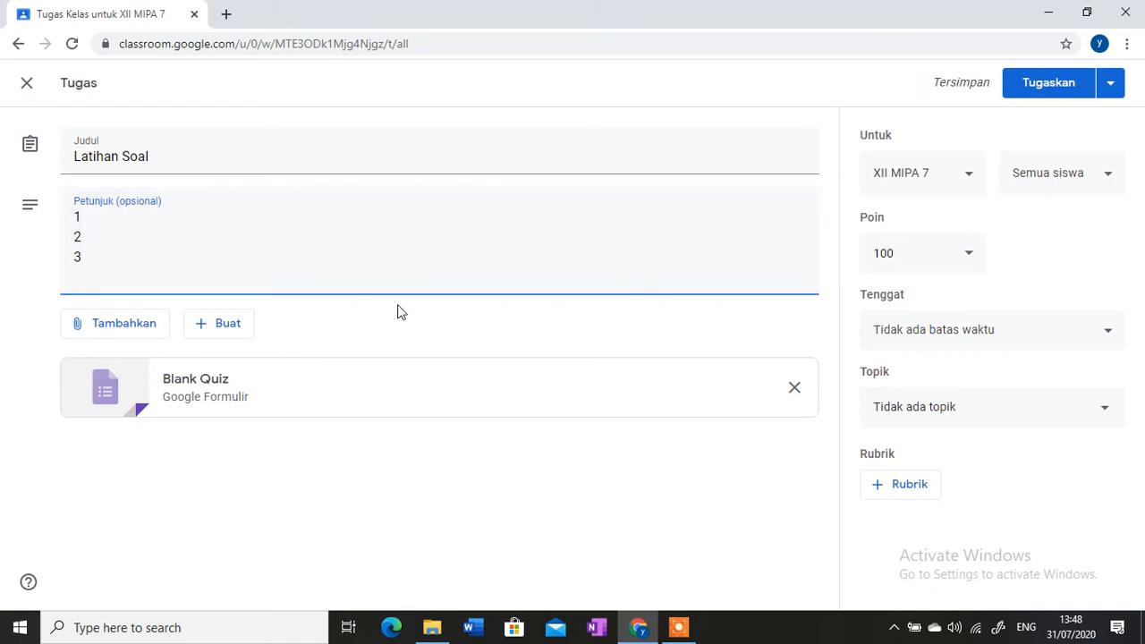
# Open the attached Blank Quiz form and replace its title heading with "LATIHAN SOAL"
pyautogui.click(212, 396)
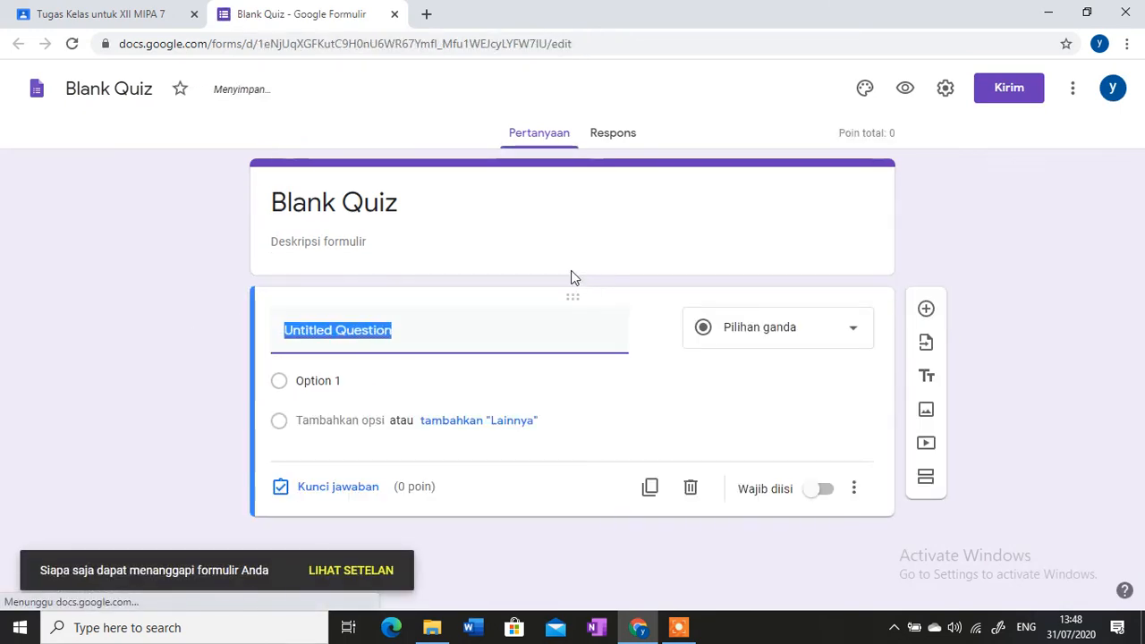
pyautogui.click(458, 205)
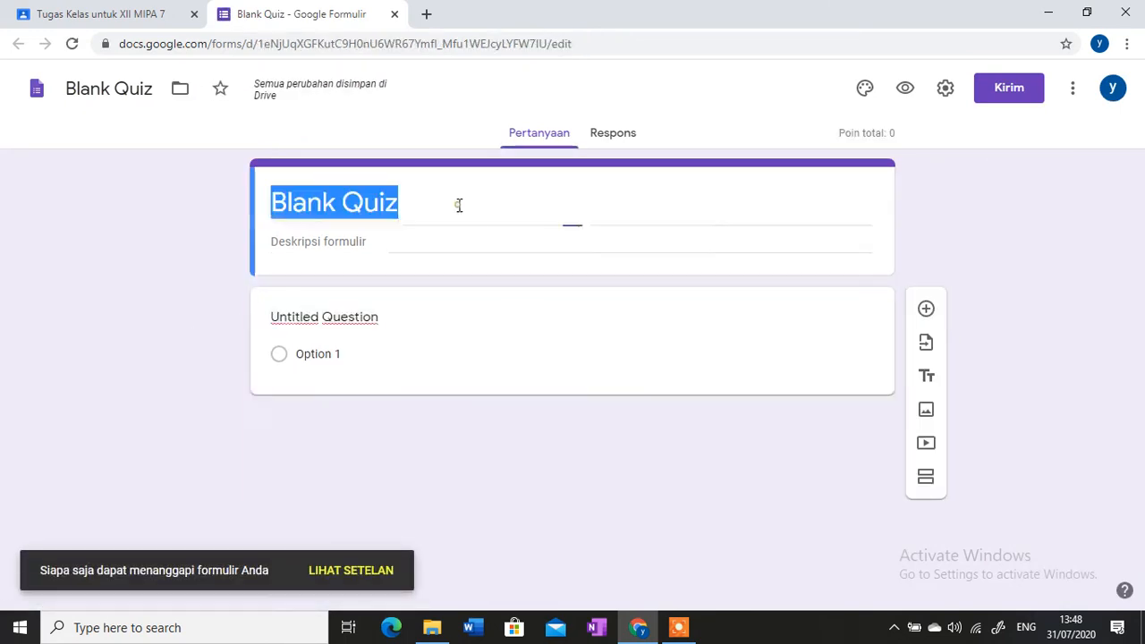
pyautogui.press('BackSpace')
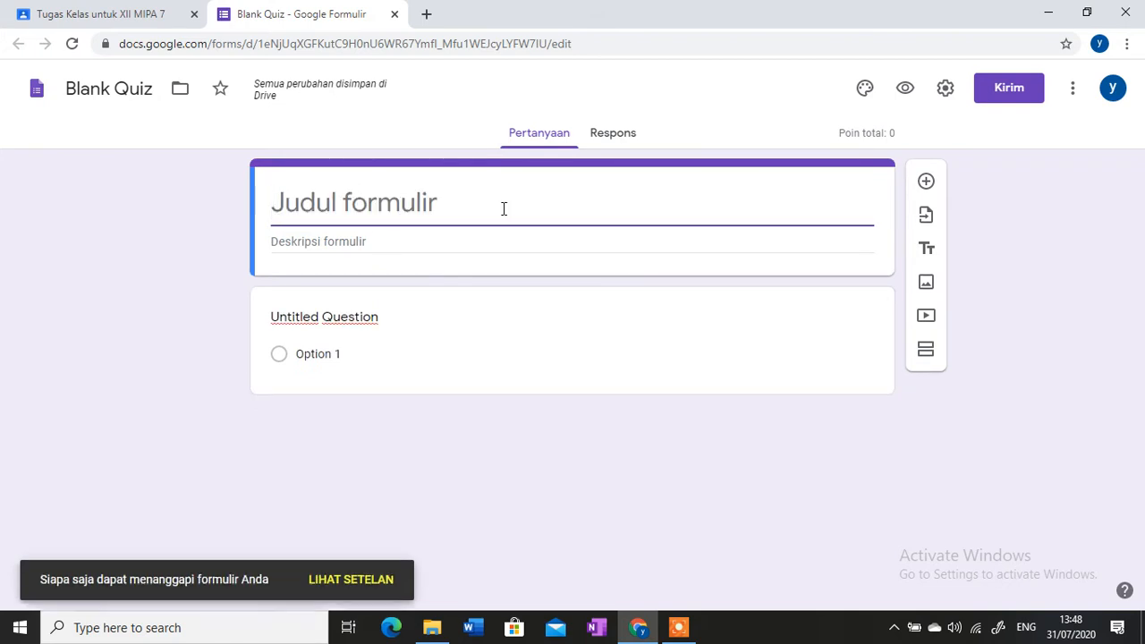
pyautogui.write('lay')
pyautogui.press('BackSpace')
pyautogui.press('BackSpace')
pyautogui.press('BackSpace')
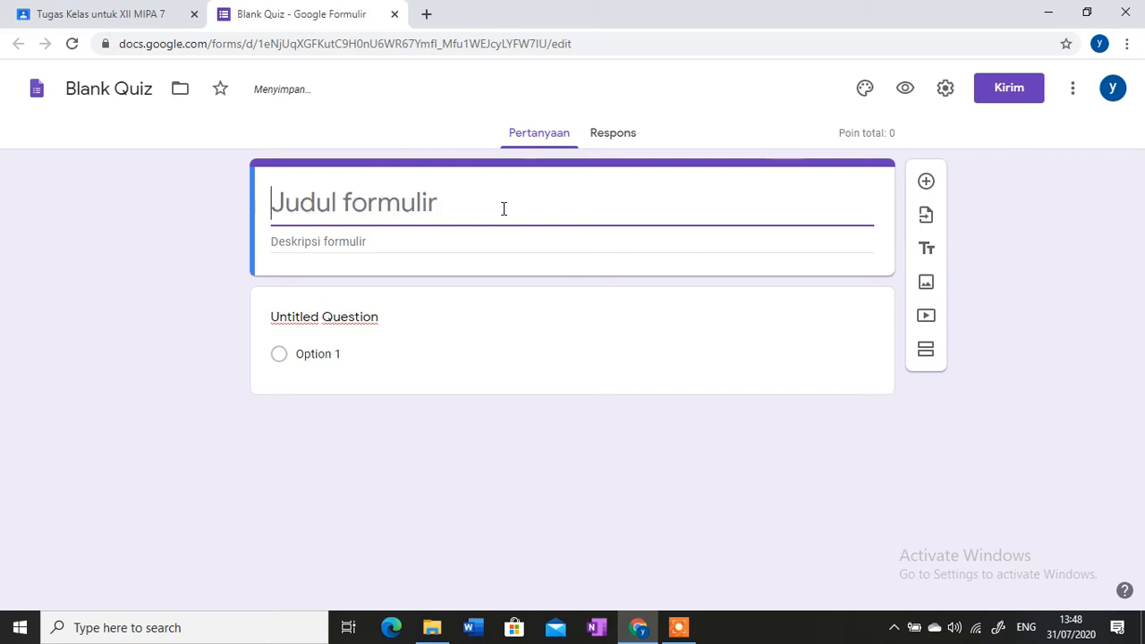
pyautogui.write('TA')
pyautogui.press('BackSpace')
pyautogui.press('BackSpace')
pyautogui.write('LATIHAN ')
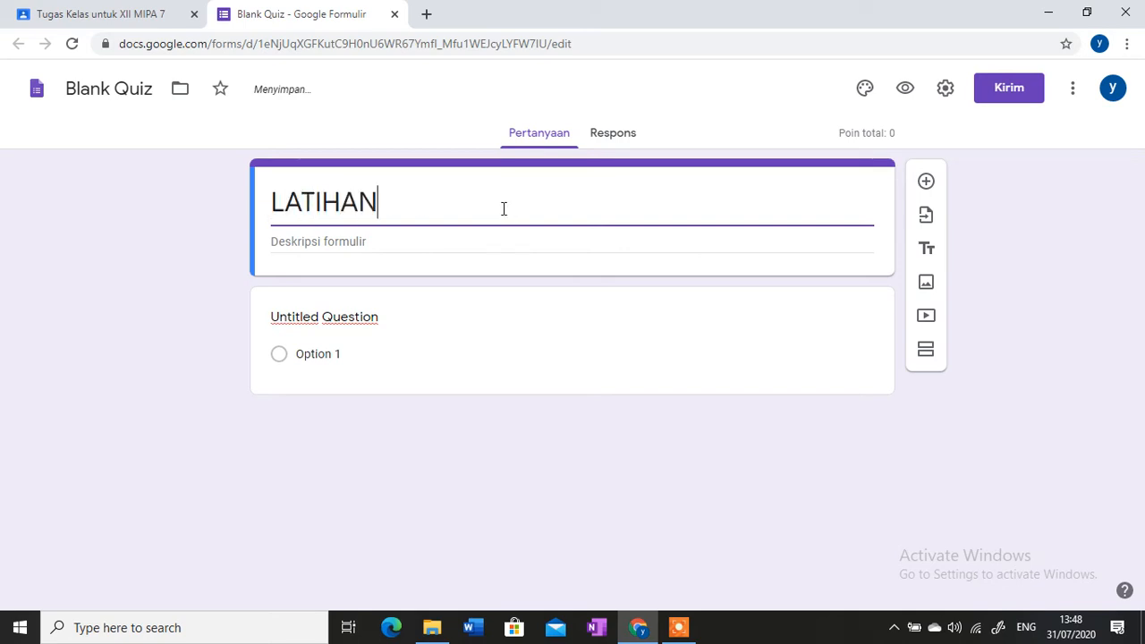
pyautogui.write('SOAL')
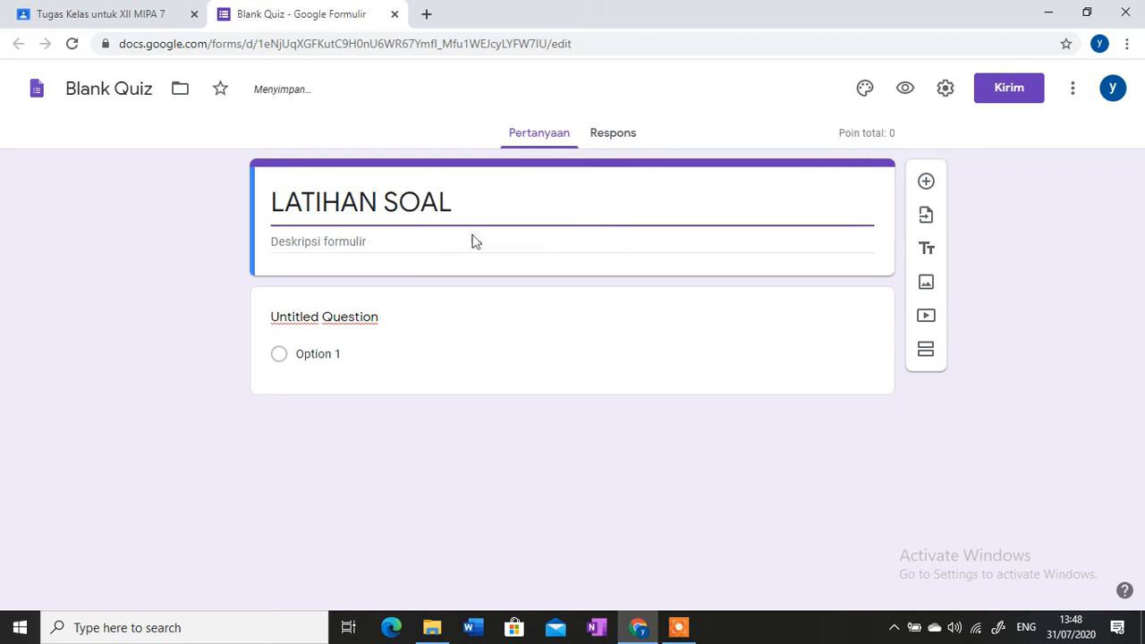
pyautogui.click(474, 241)
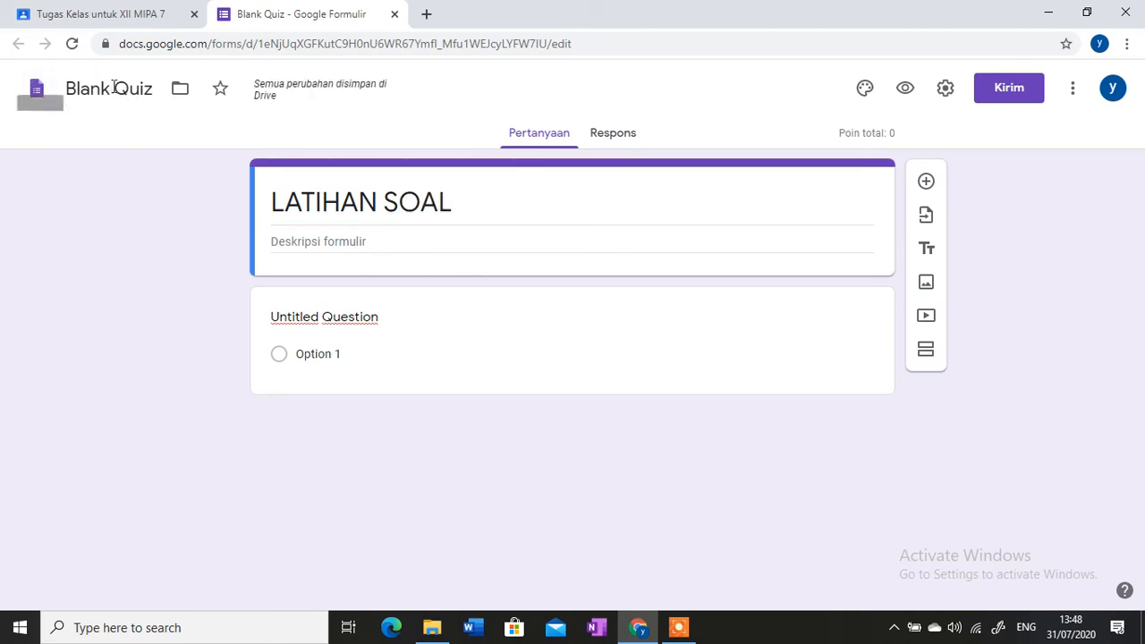
# Rename the form file from its default quiz name to "LATIHAN SOAL"
pyautogui.moveTo(158, 88); pyautogui.dragTo(41, 97)
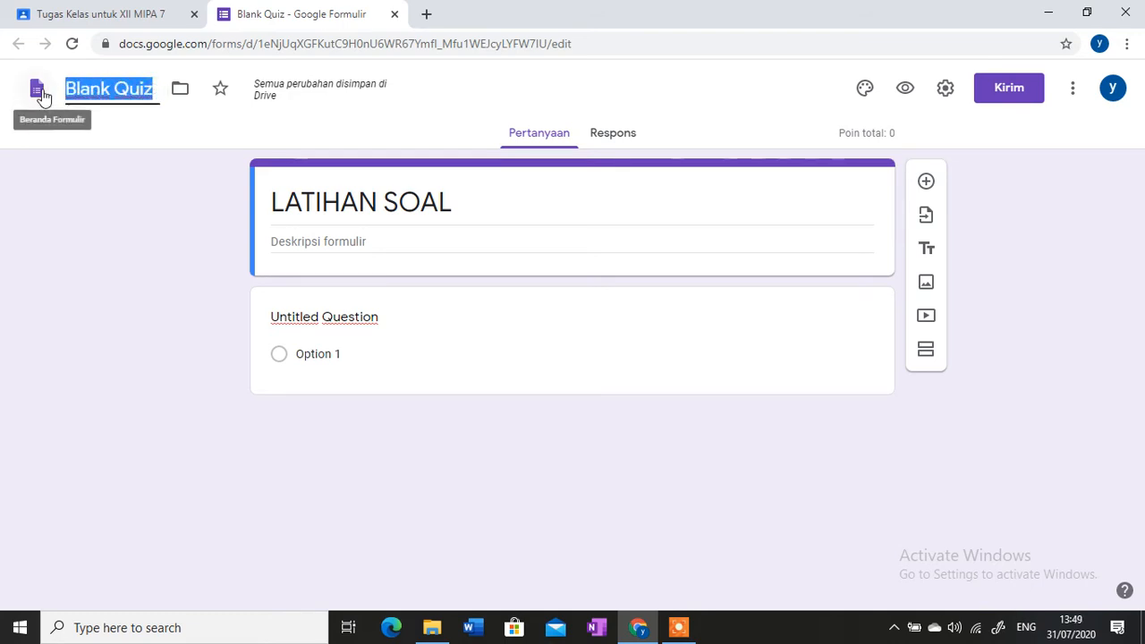
pyautogui.write('LATIHAN')
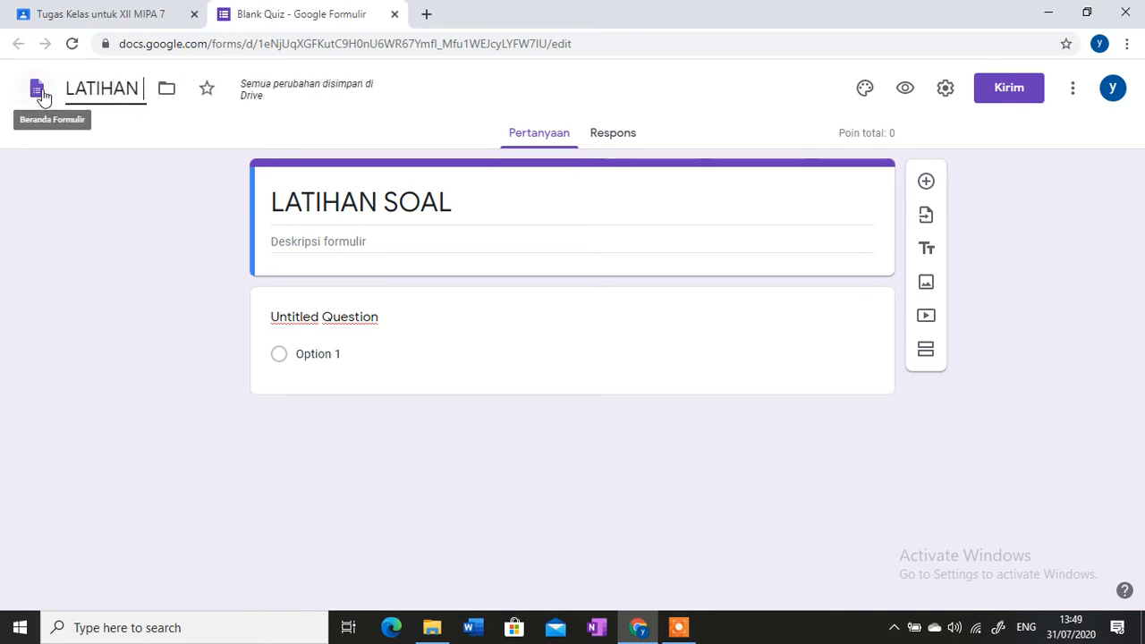
pyautogui.write(' SOAL')
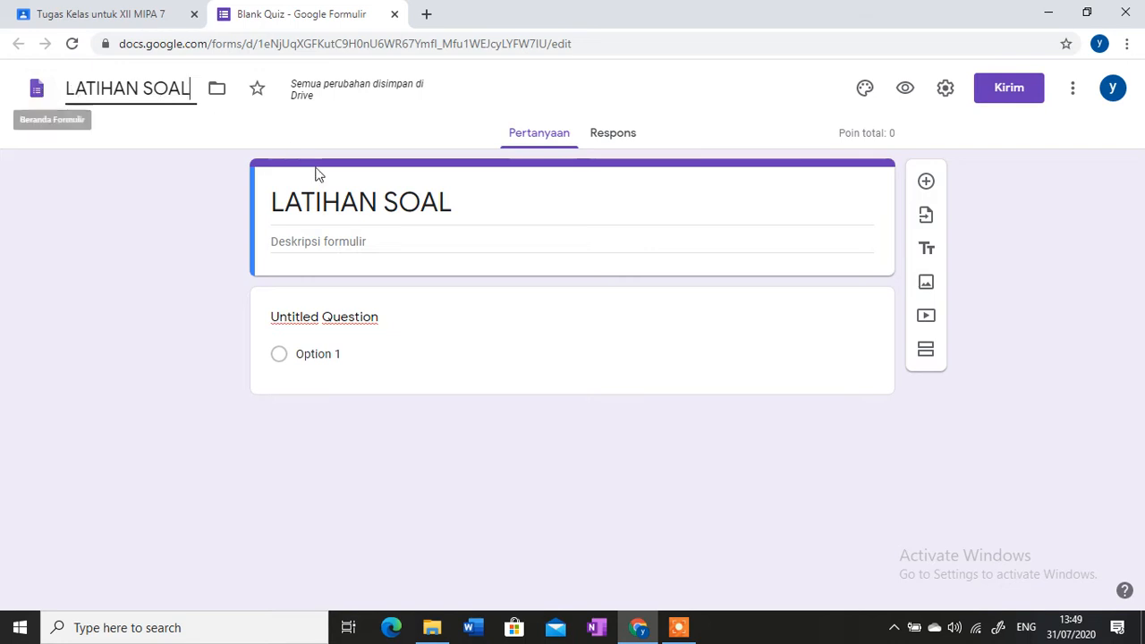
# Enter "PETUNJUK:" followed by a new line as the form description
pyautogui.click(352, 243)
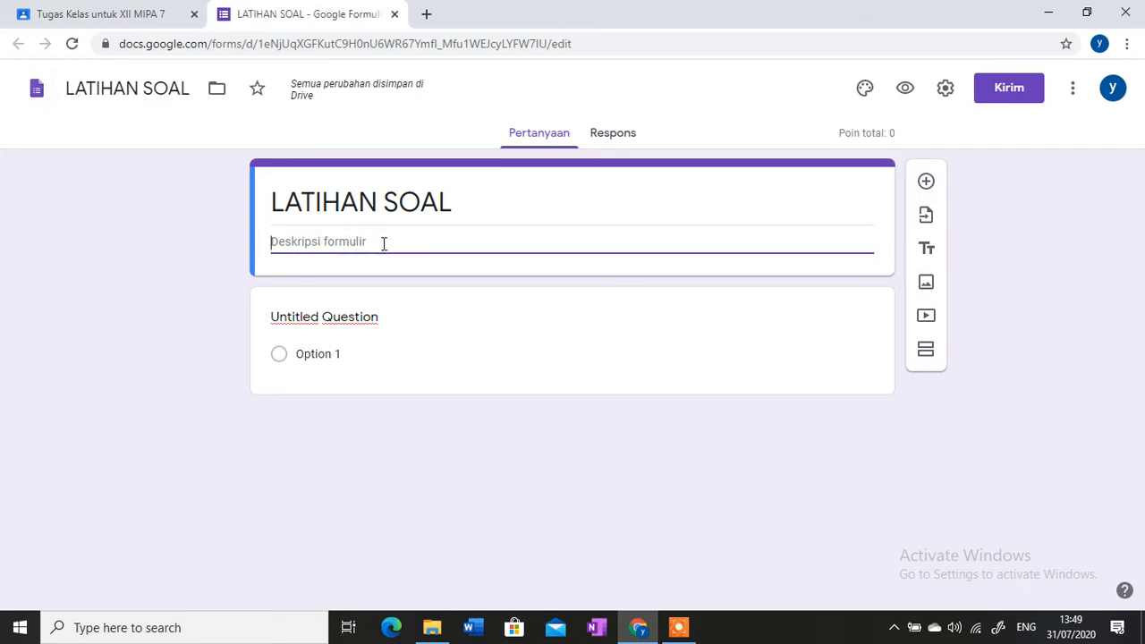
pyautogui.write('PETUN')
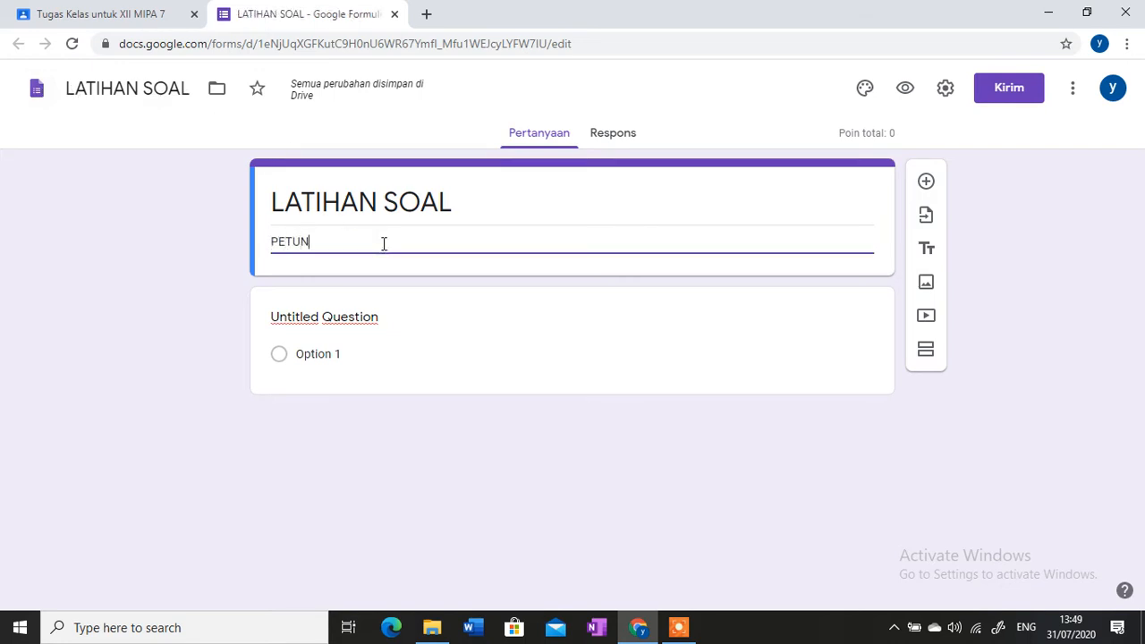
pyautogui.write('JUK:')
pyautogui.press('Return')
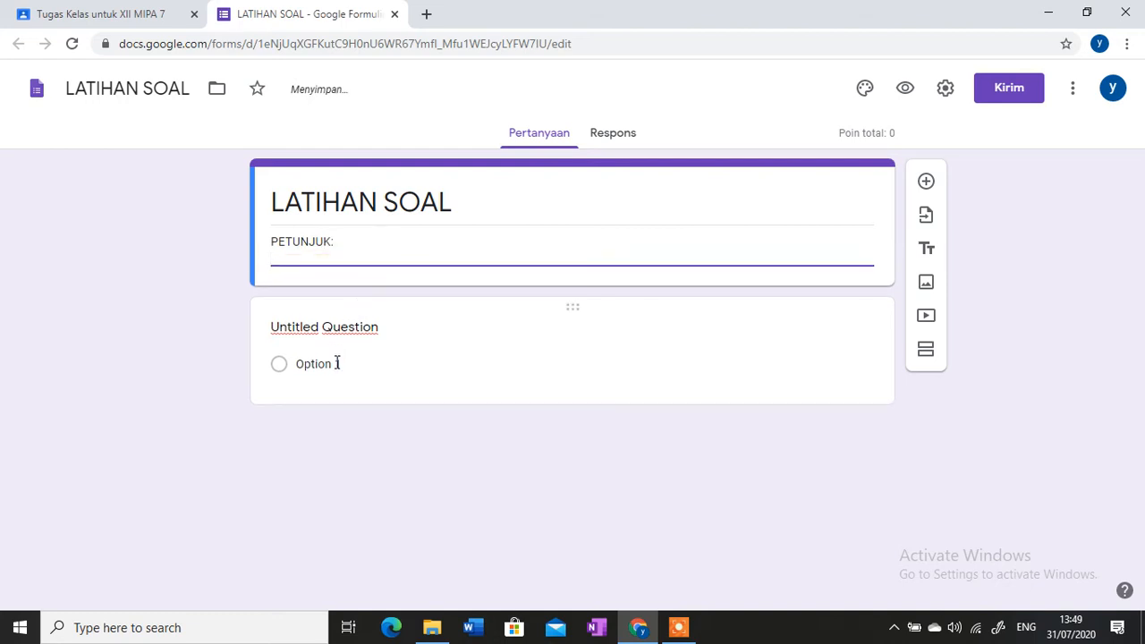
# Set the first question's type to Pilihan ganda and its text to "DImana letak Blasman"
pyautogui.click(376, 329)
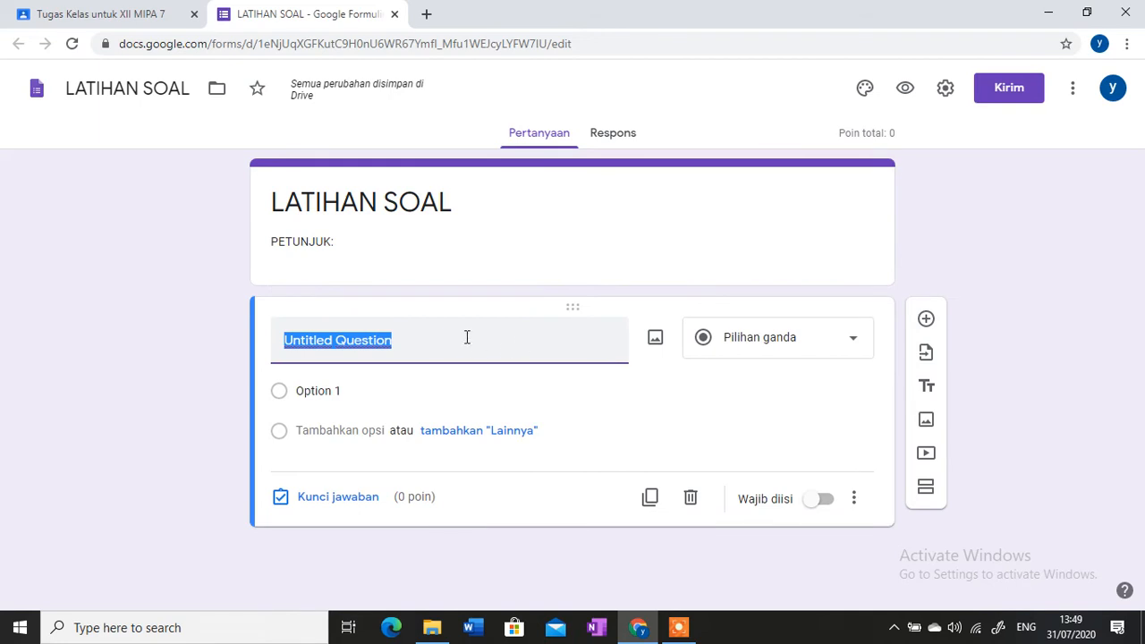
pyautogui.click(815, 350)
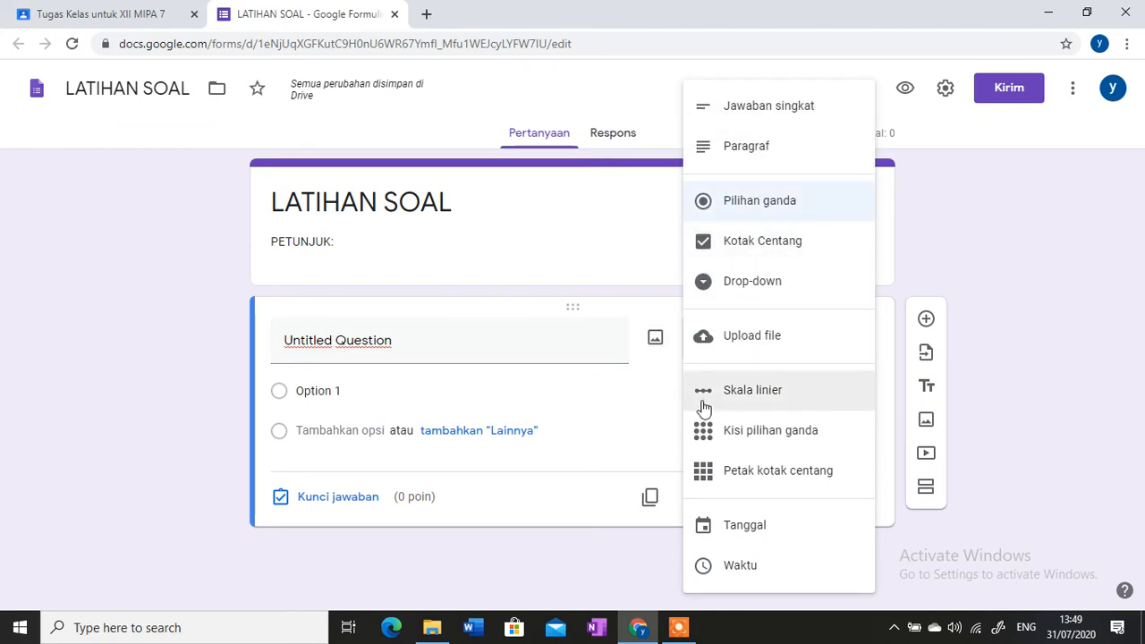
pyautogui.click(741, 211)
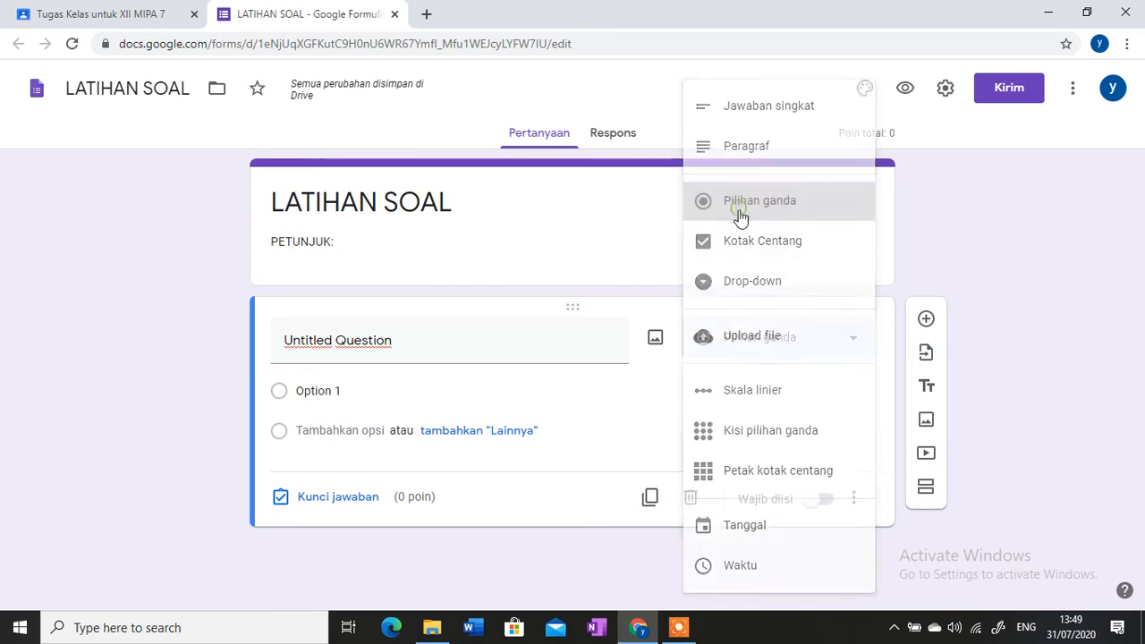
pyautogui.click(454, 348)
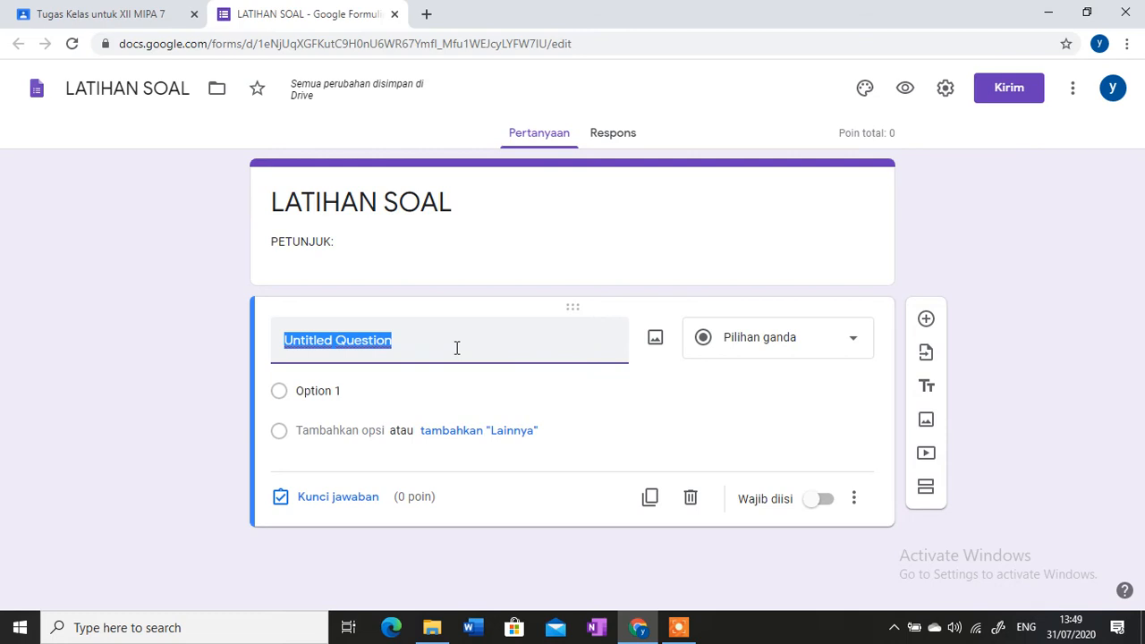
pyautogui.write('DIm')
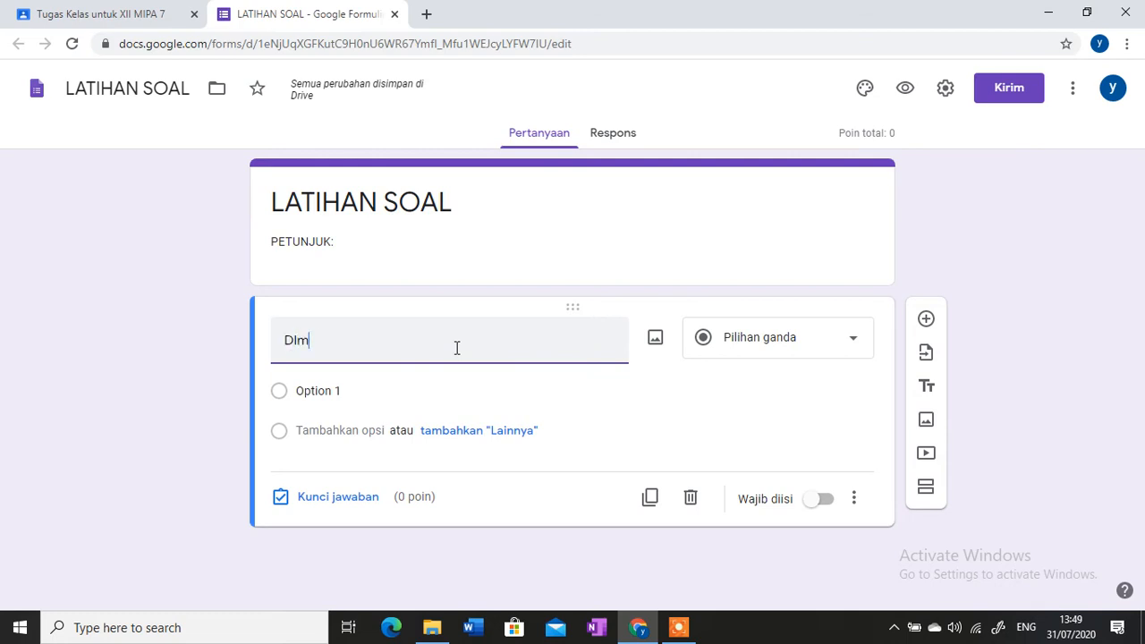
pyautogui.write('ana letak')
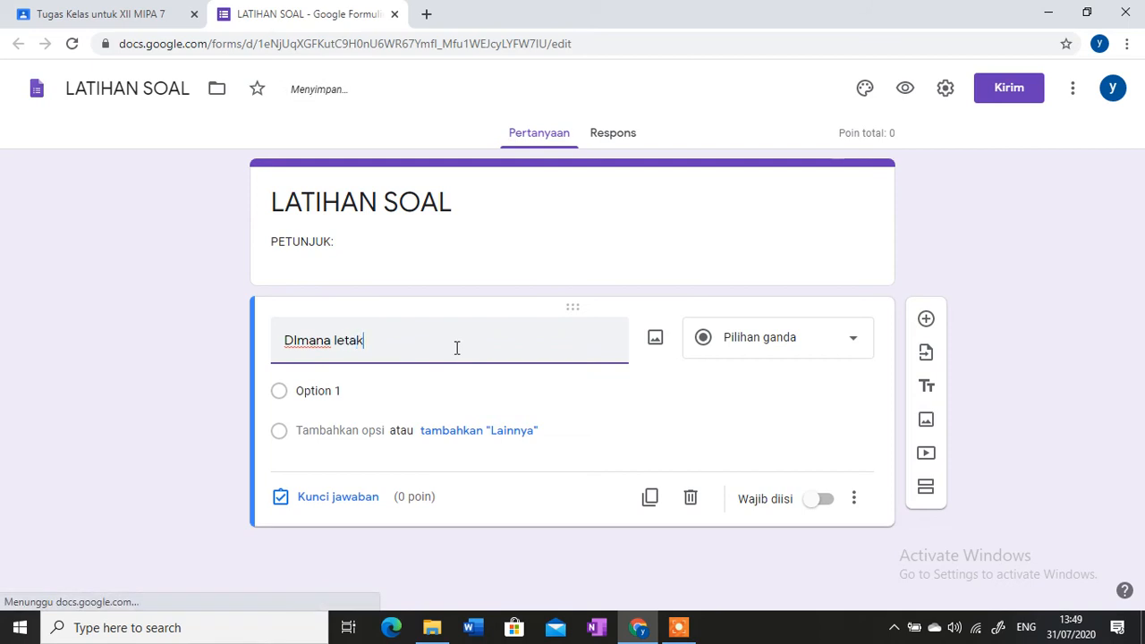
pyautogui.write(' N;as')
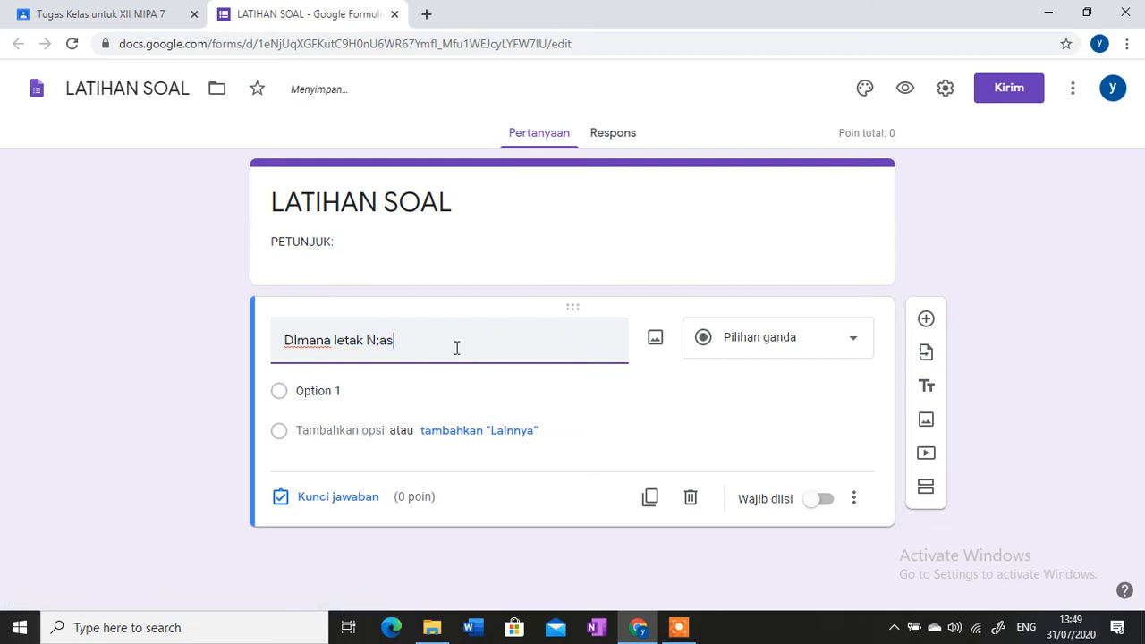
pyautogui.press('BackSpace')
pyautogui.press('BackSpace')
pyautogui.press('BackSpace')
pyautogui.press('BackSpace')
pyautogui.write('Blasman')
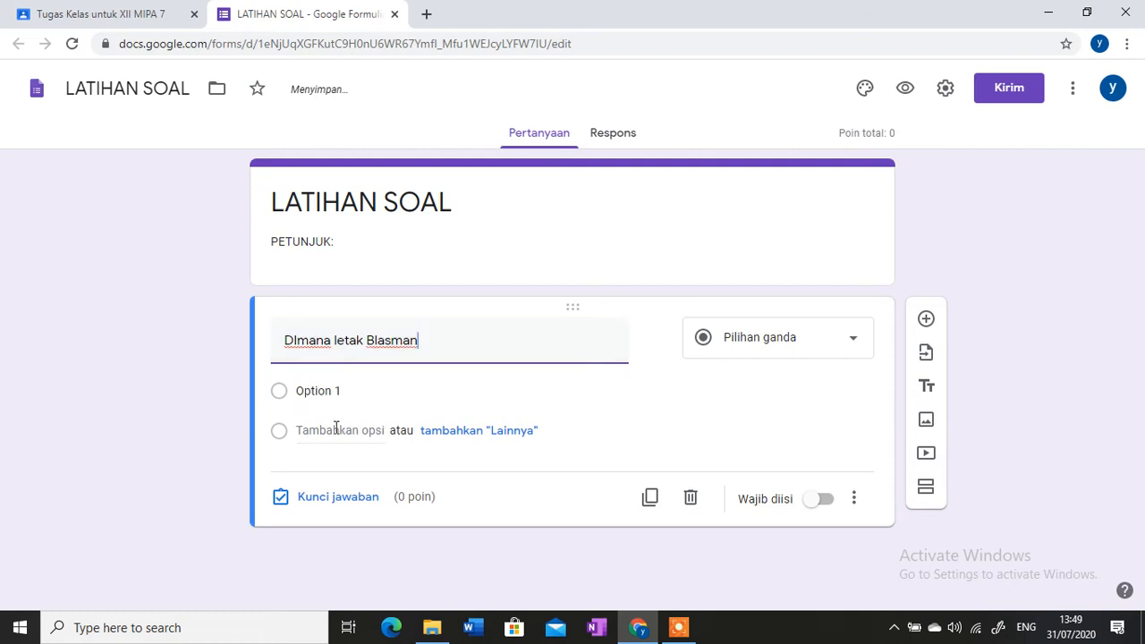
# Enter the five answer options Blahbtauh, Sukawati, Gianyar, Tegallalang and Payangan for the question
pyautogui.click(324, 393)
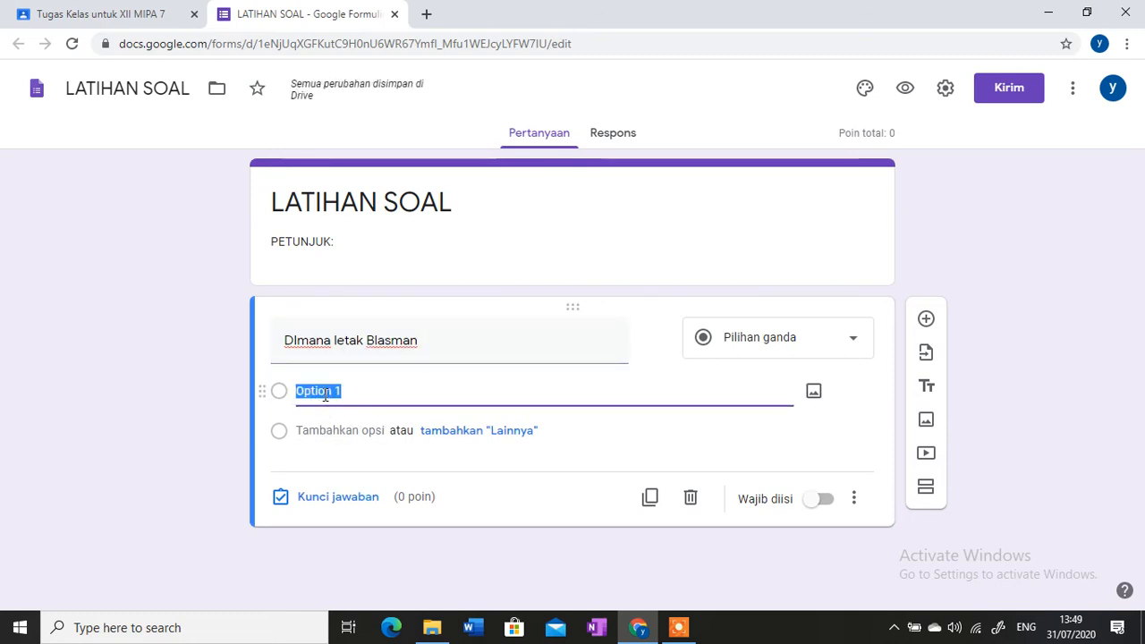
pyautogui.write('Blahbtauh')
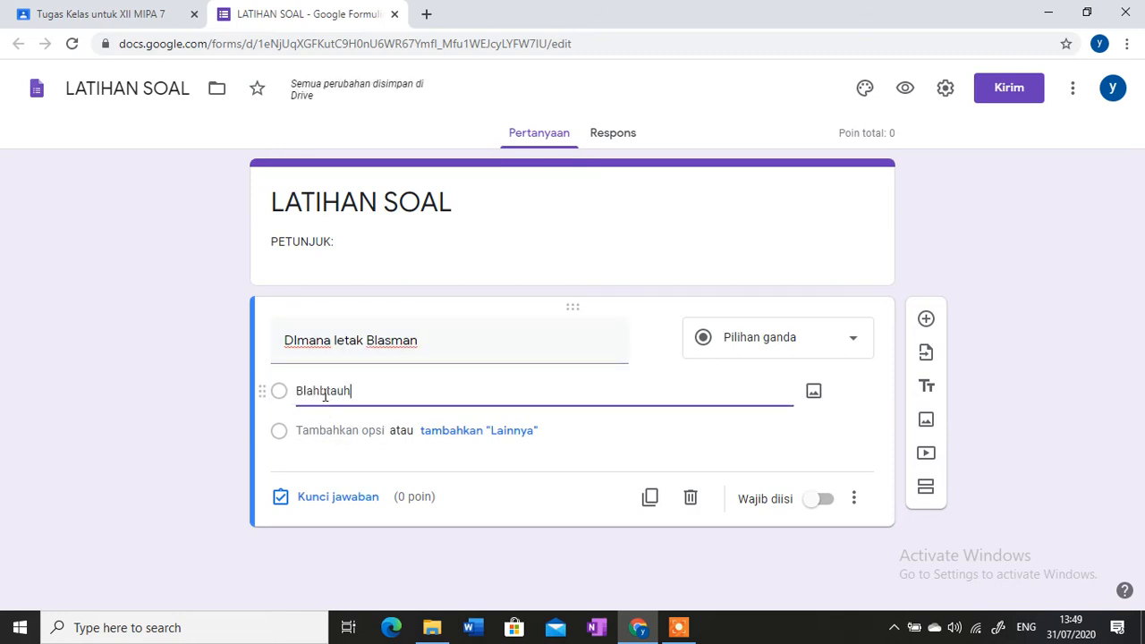
pyautogui.click(328, 432)
pyautogui.write('Sukawati')
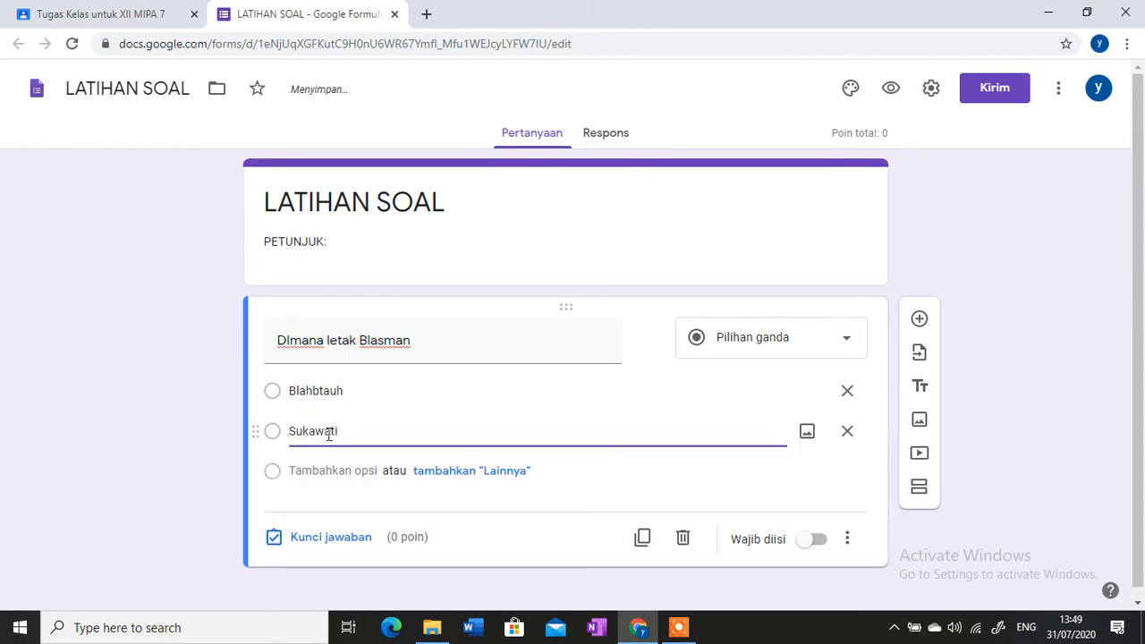
pyautogui.click(319, 470)
pyautogui.write('Gianyar')
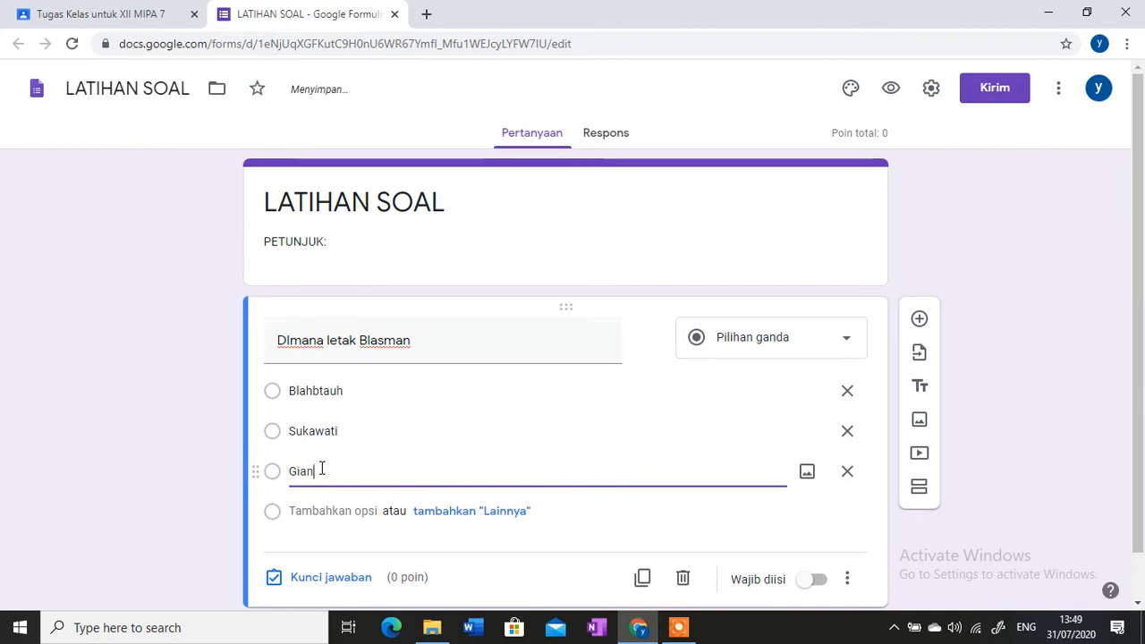
pyautogui.click(343, 506)
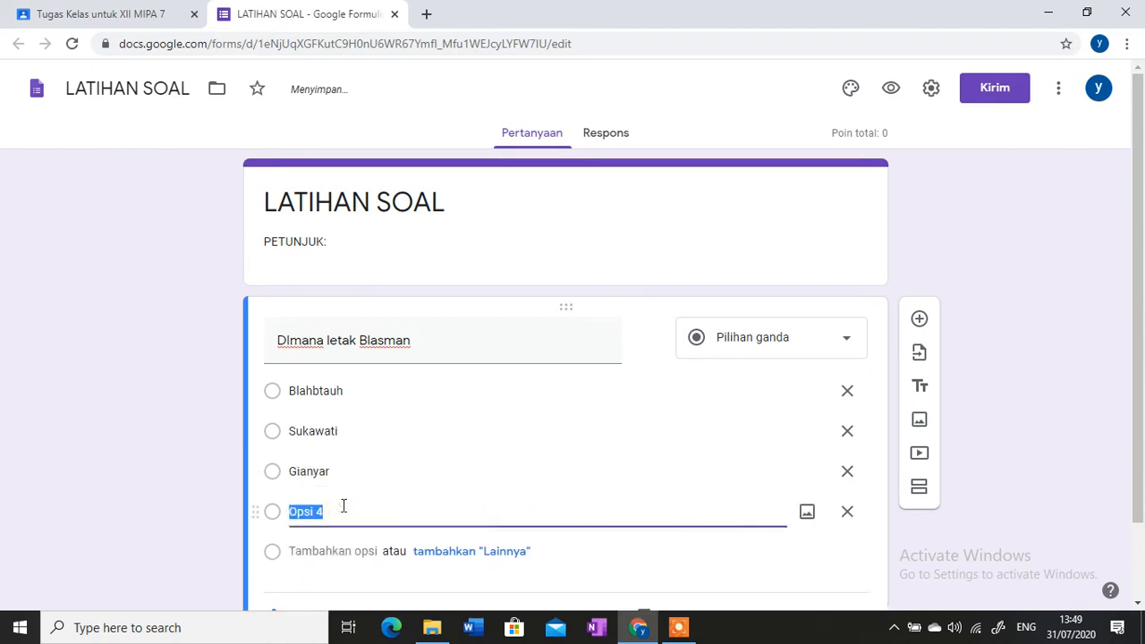
pyautogui.write('Tegalla')
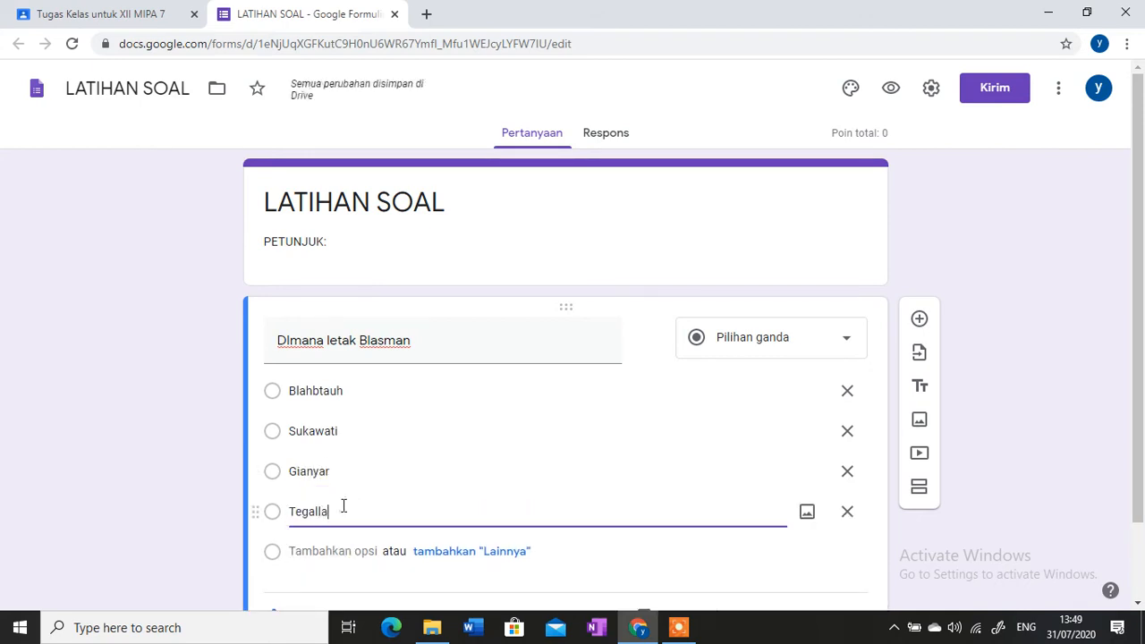
pyautogui.write('lang')
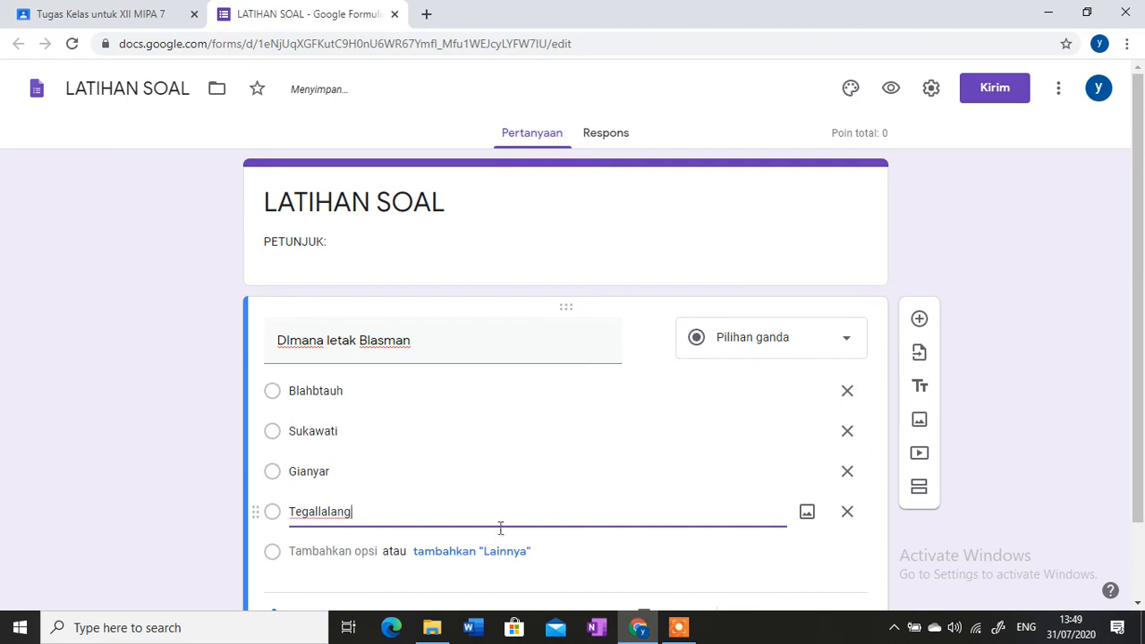
pyautogui.click(362, 550)
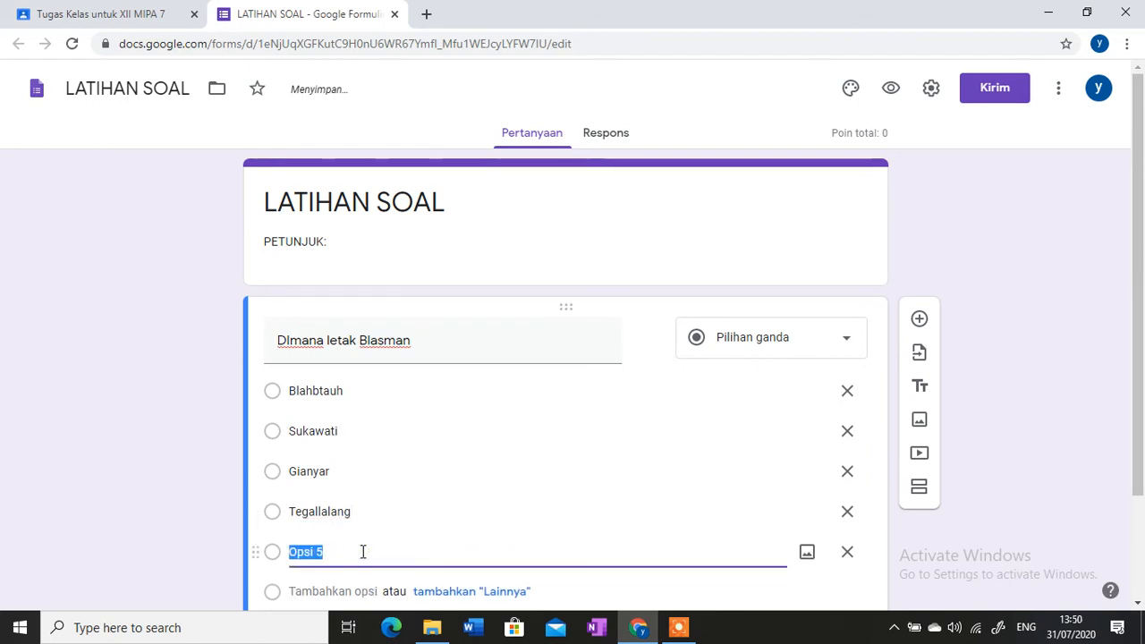
pyautogui.write('Payan')
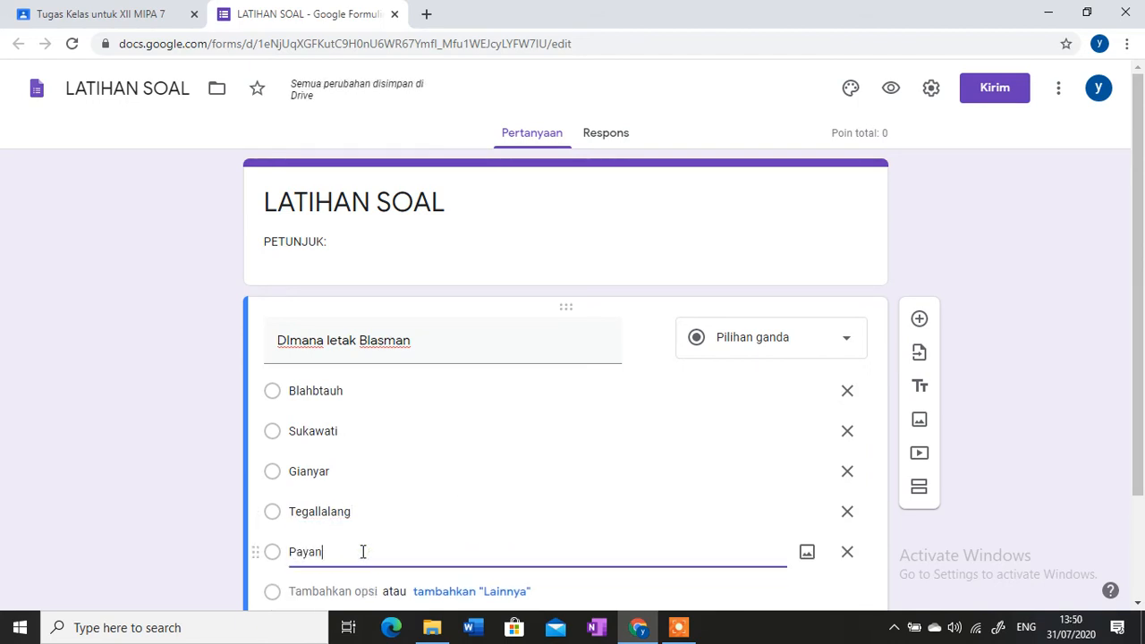
pyautogui.write('gan')
# Set the question's answer key to Blahbtauh with a value of 10 points
pyautogui.scroll(-1, 548, 488)
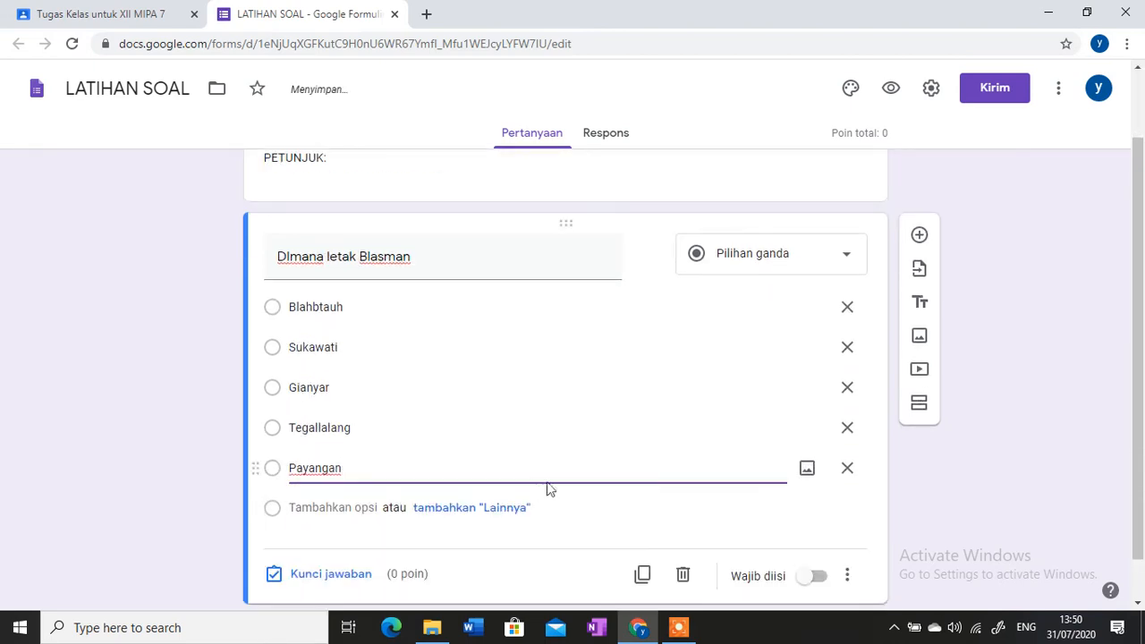
pyautogui.click(324, 579)
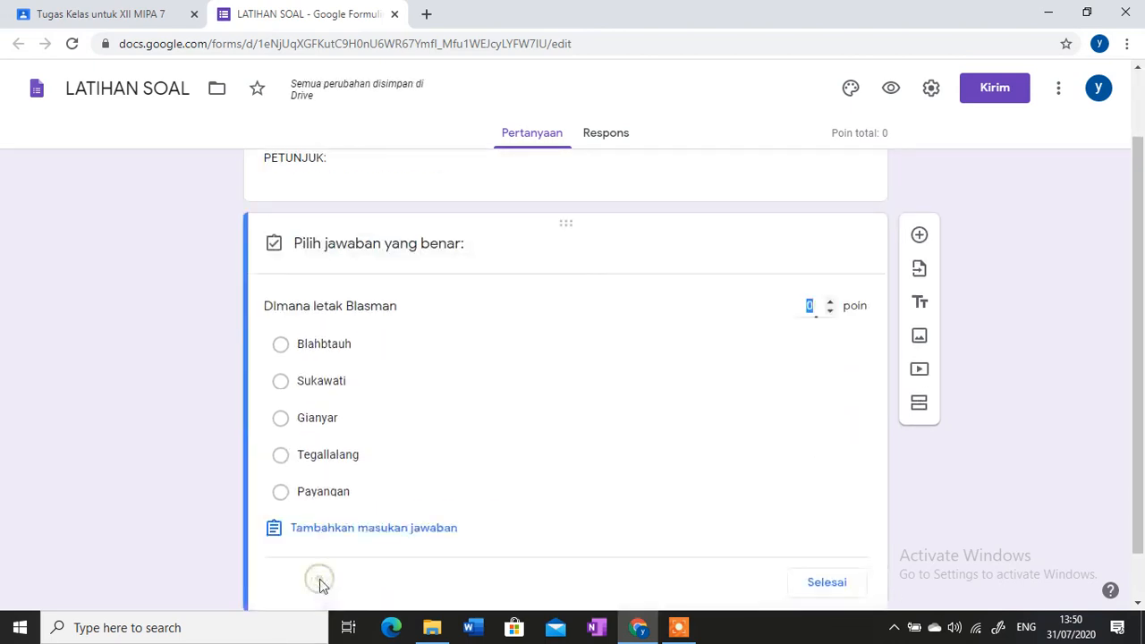
pyautogui.click(347, 349)
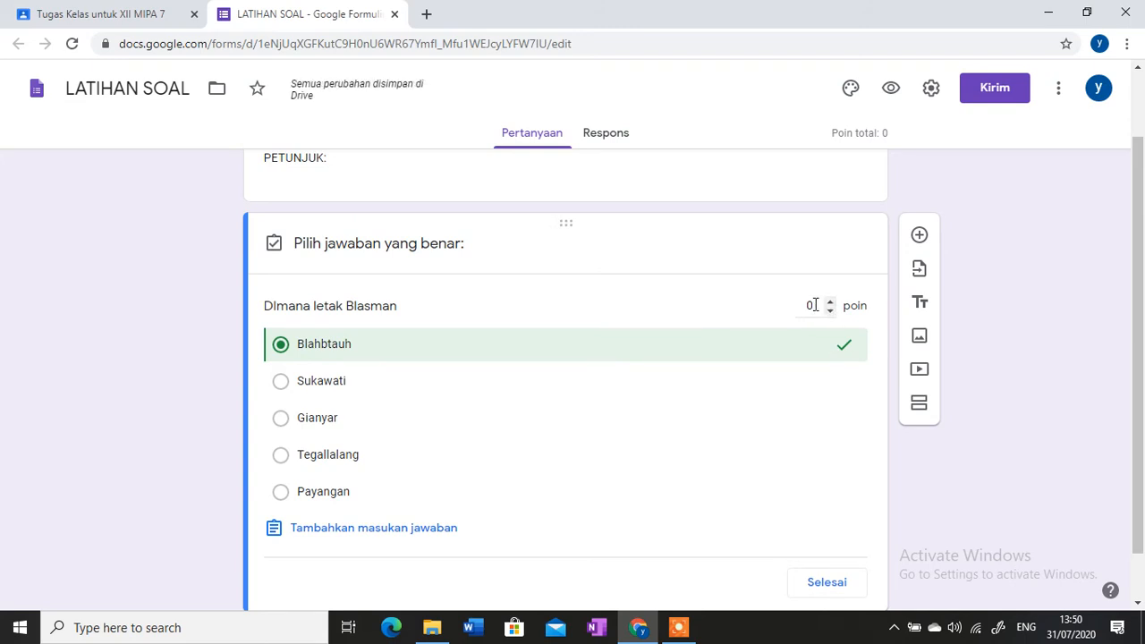
pyautogui.click(814, 305)
pyautogui.write('10')
pyautogui.click(1068, 287)
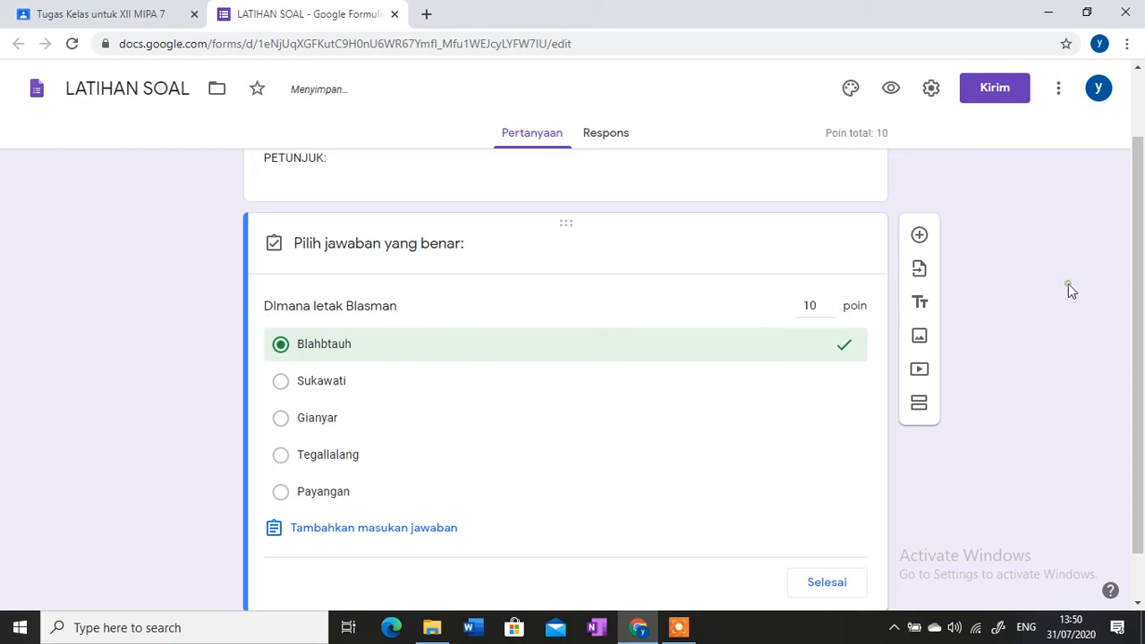
pyautogui.scroll(-1, 1037, 339)
pyautogui.scroll(2, 1041, 345)
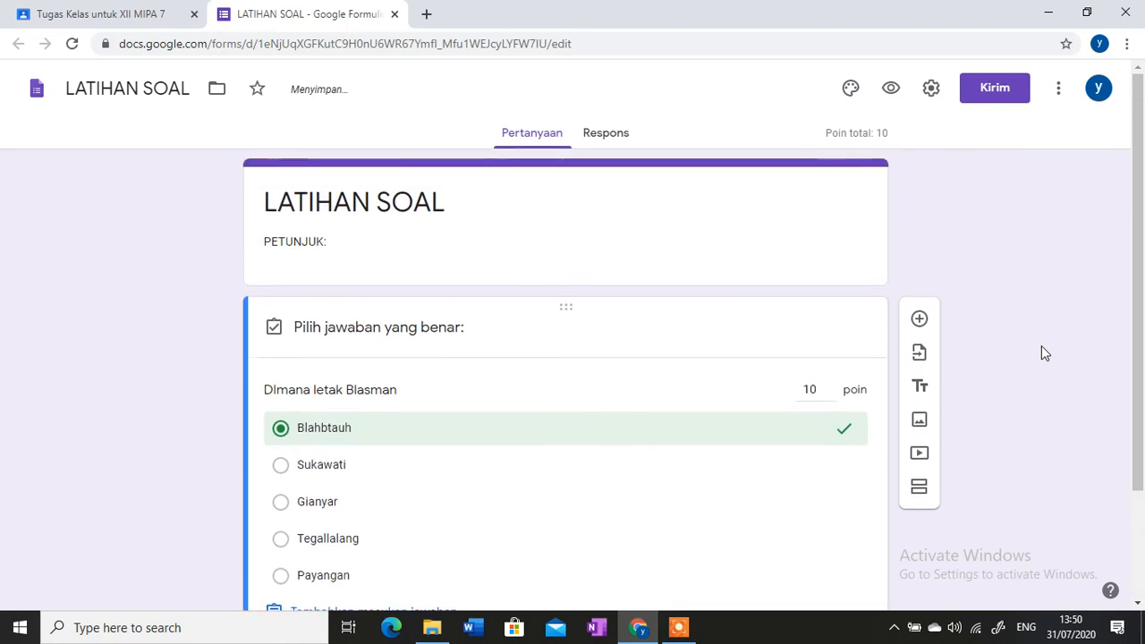
pyautogui.scroll(-2, 1041, 345)
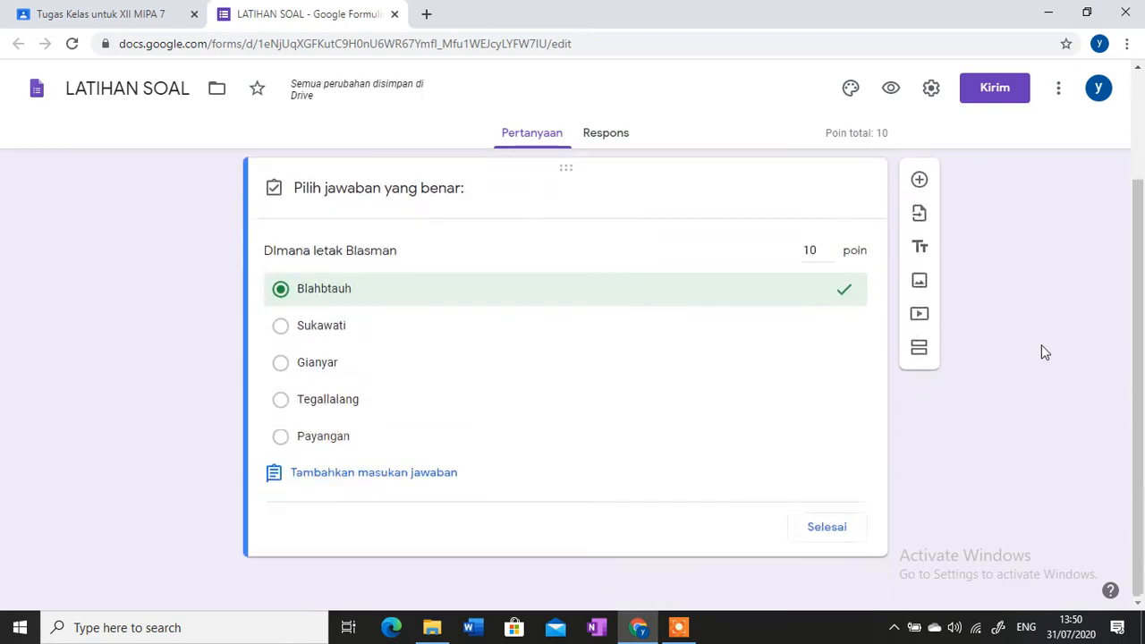
pyautogui.click(841, 525)
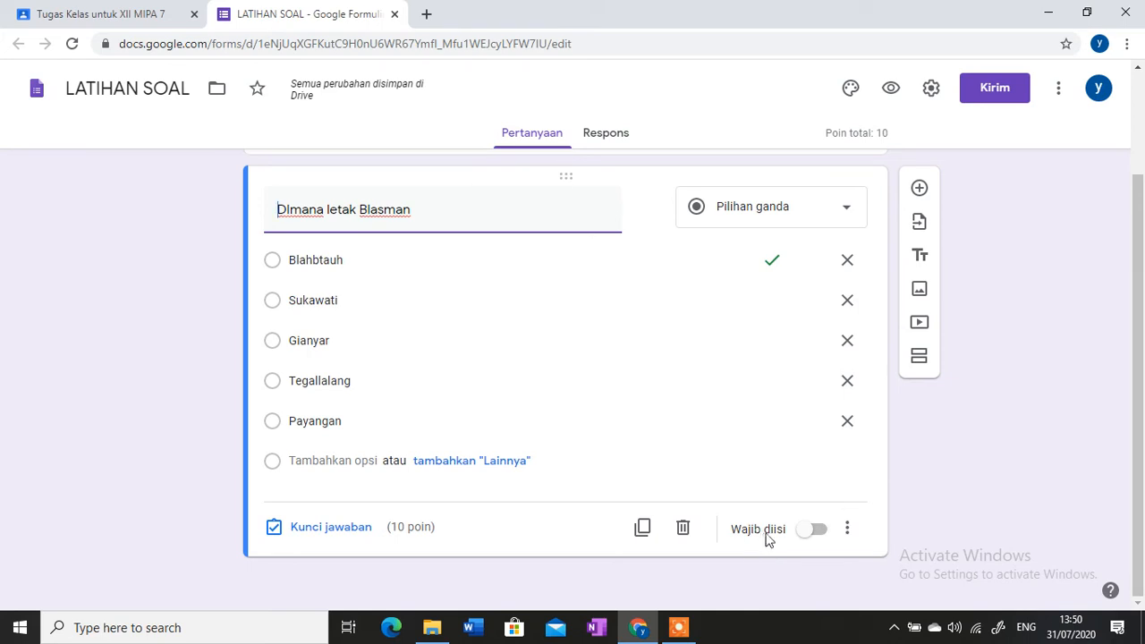
# Make the question required (Wajib diisi) and duplicate it
pyautogui.click(814, 533)
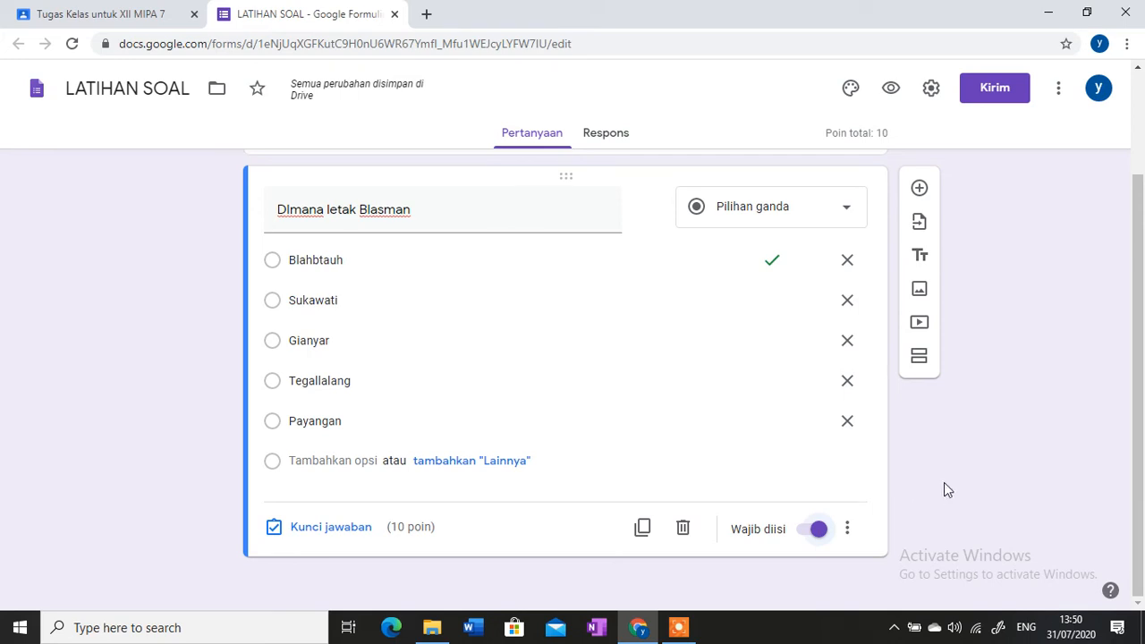
pyautogui.scroll(1, 943, 486)
pyautogui.scroll(-1, 943, 485)
pyautogui.click(643, 529)
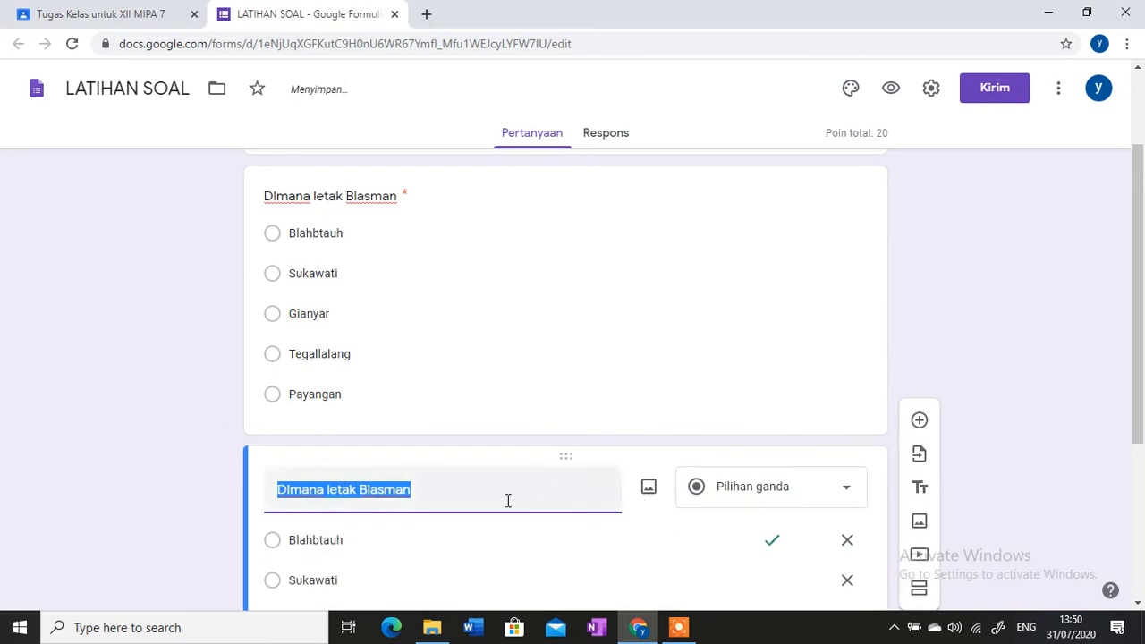
# Change the duplicated question's text to "Apa warna daun pepaya?"
pyautogui.scroll(-3, 450, 279)
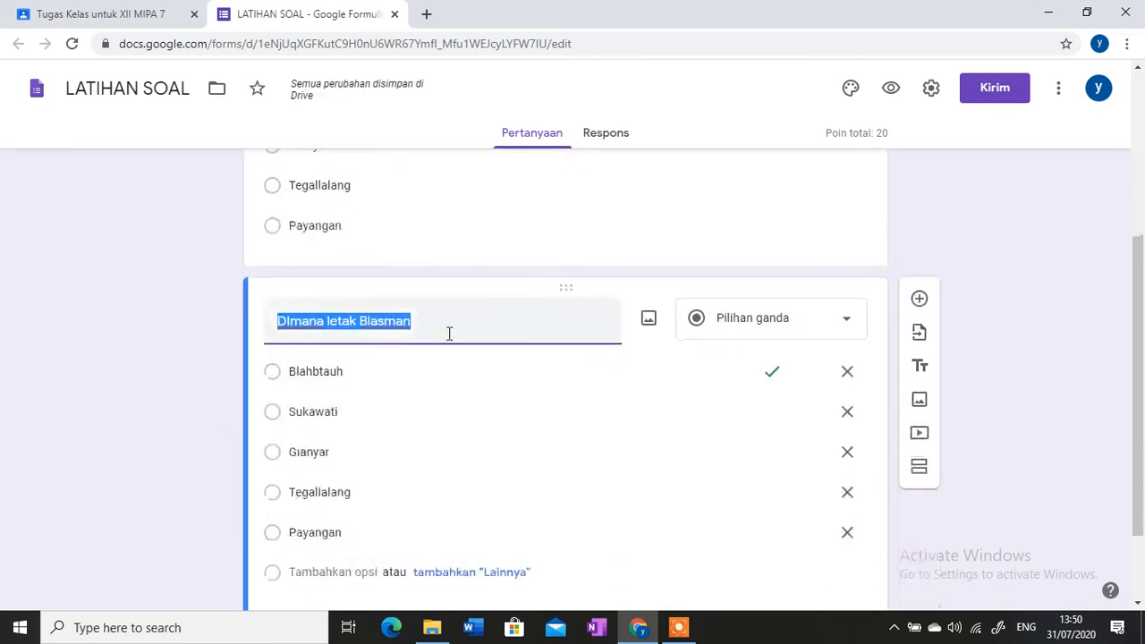
pyautogui.scroll(2, 471, 347)
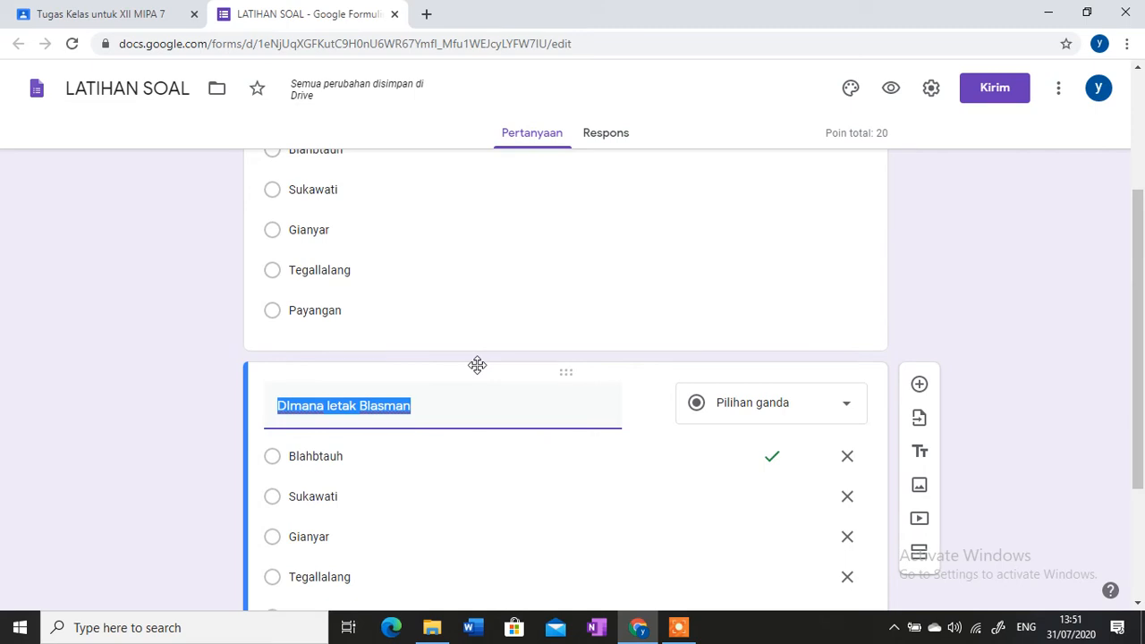
pyautogui.write('DI')
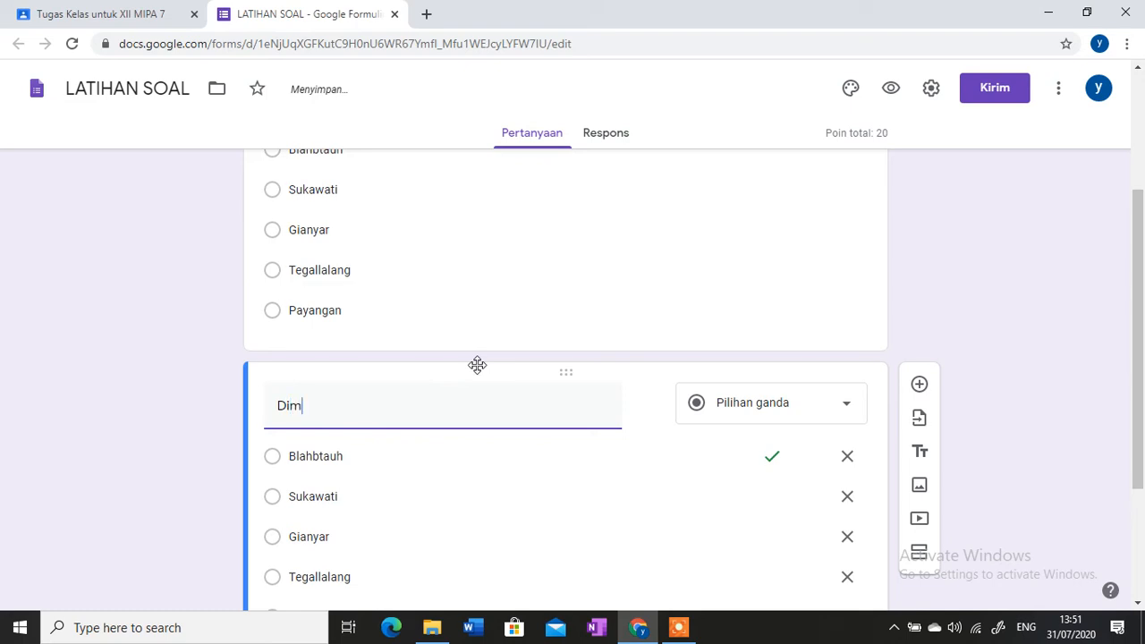
pyautogui.press('BackSpace')
pyautogui.press('BackSpace')
pyautogui.write('Apa warna ')
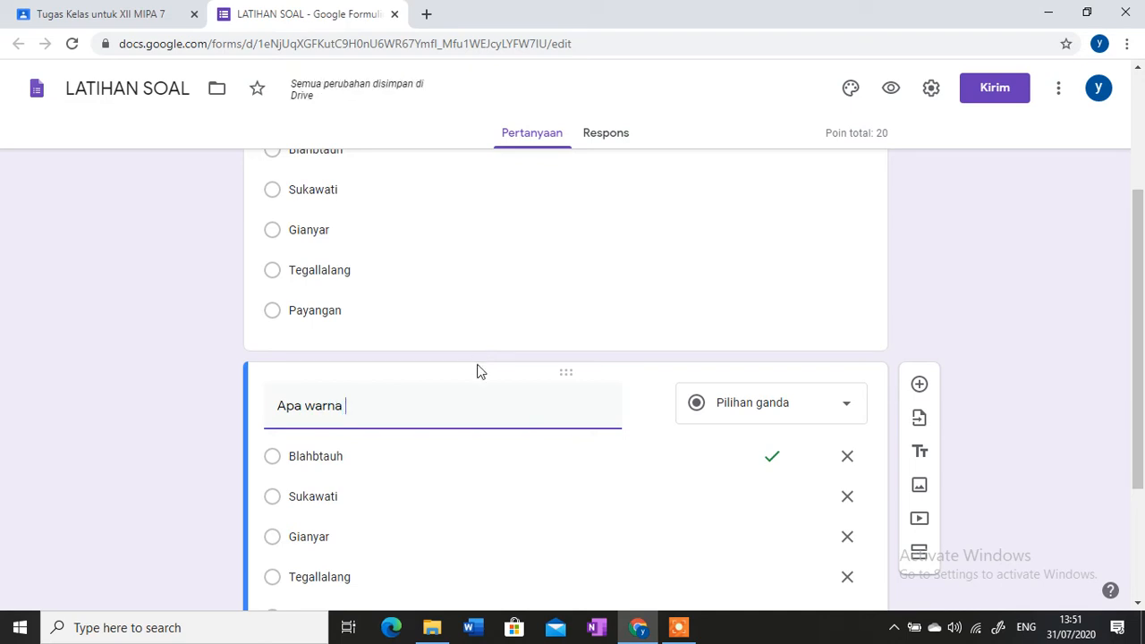
pyautogui.write('daun p')
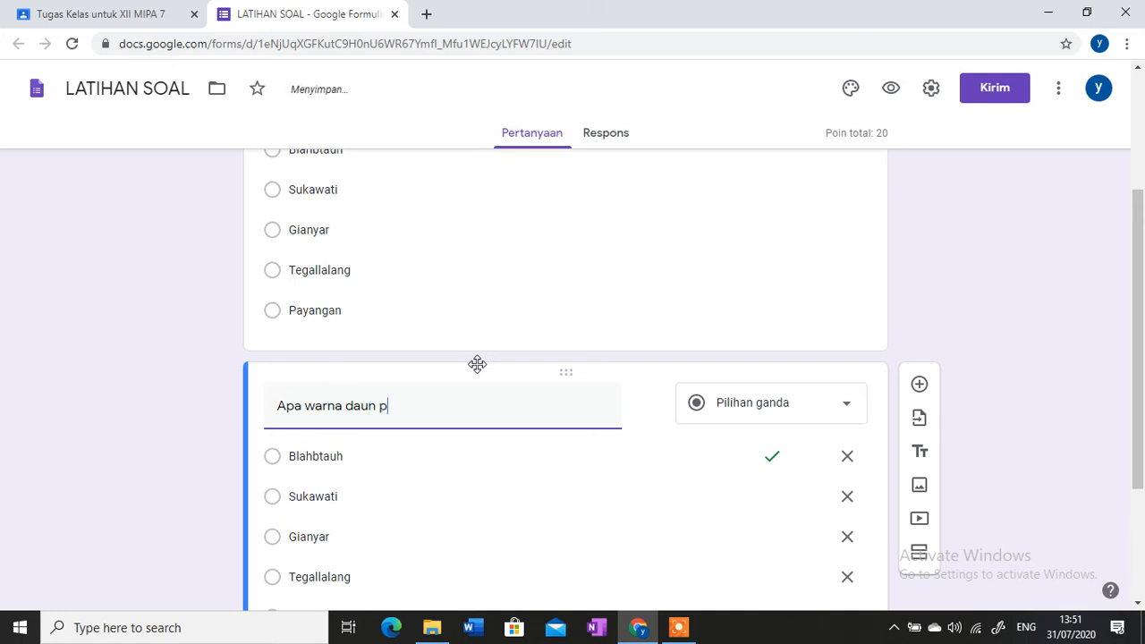
pyautogui.write('epaya?')
# Replace the duplicated question's five answer options with Hijau, Merah, Ungu, Kuning and biru
pyautogui.click(345, 452)
pyautogui.doubleClick(349, 452)
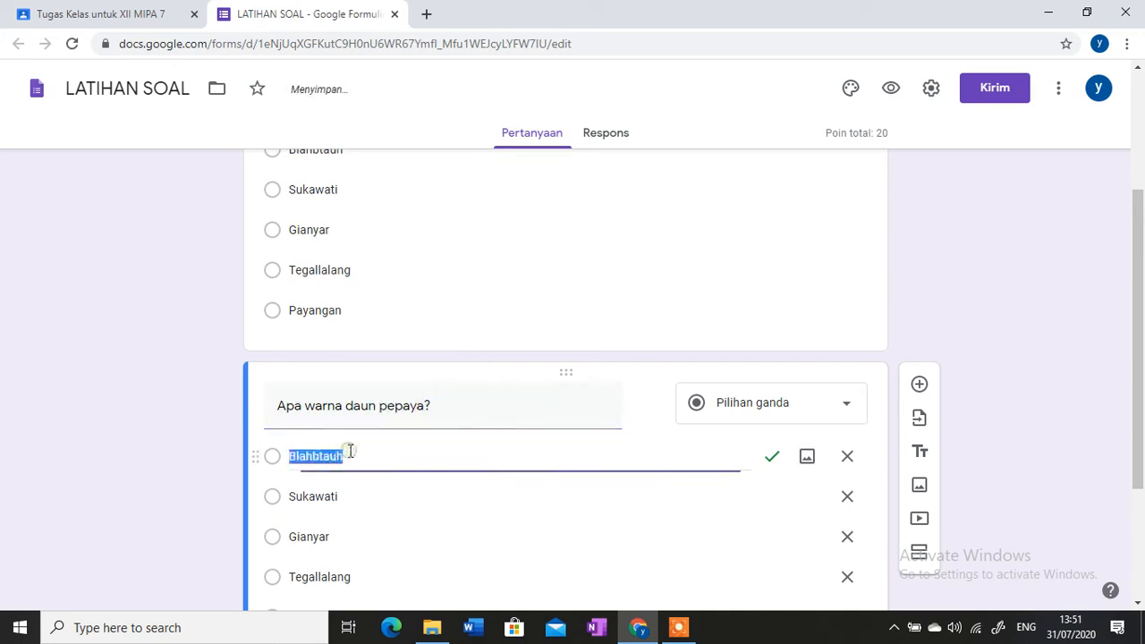
pyautogui.write('Hijau')
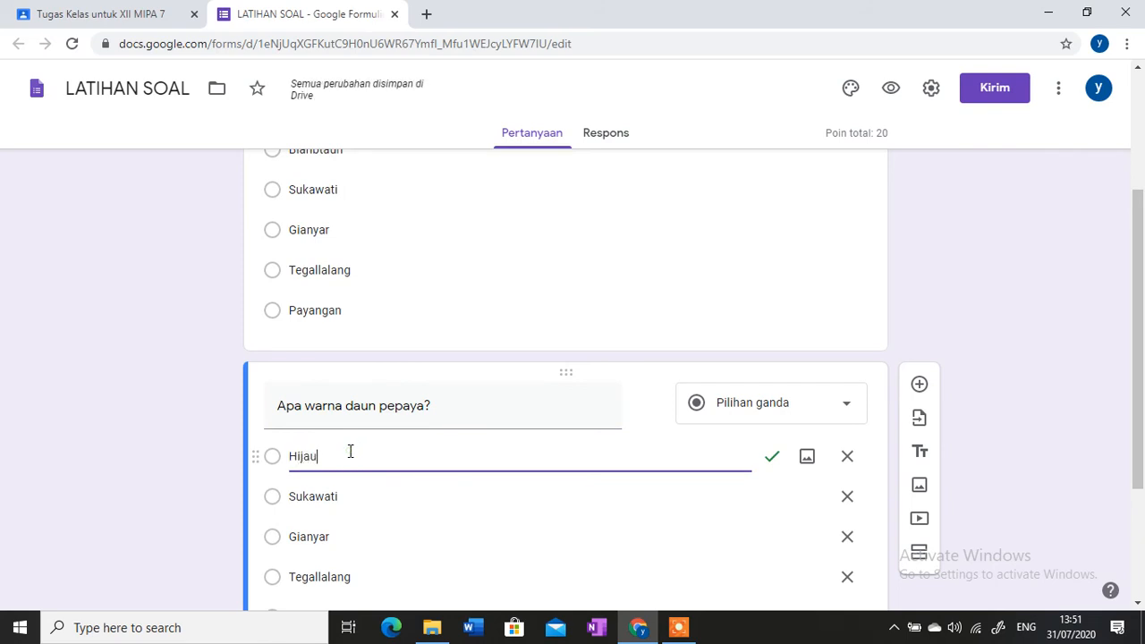
pyautogui.doubleClick(363, 489)
pyautogui.write('M')
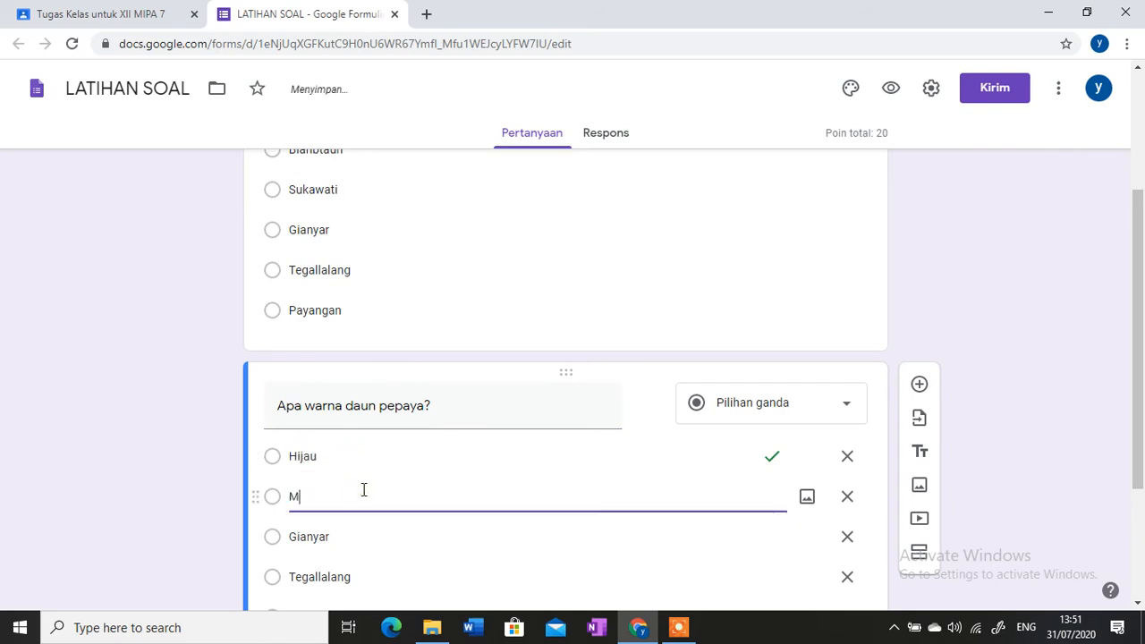
pyautogui.write('erah')
pyautogui.doubleClick(354, 538)
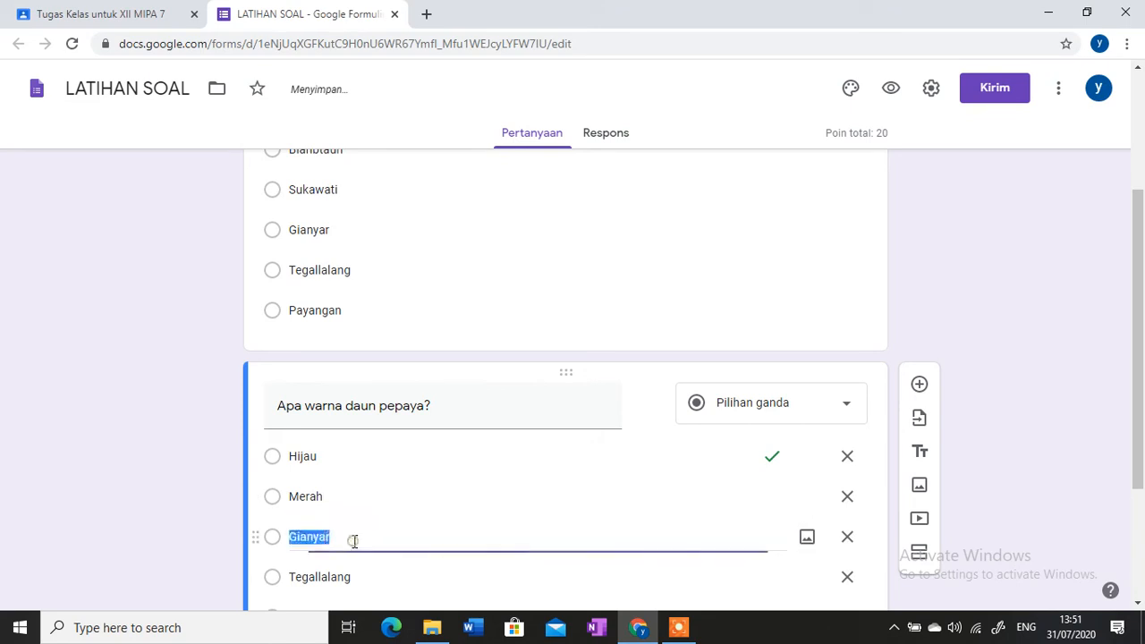
pyautogui.write('Ungu')
pyautogui.scroll(1, 354, 547)
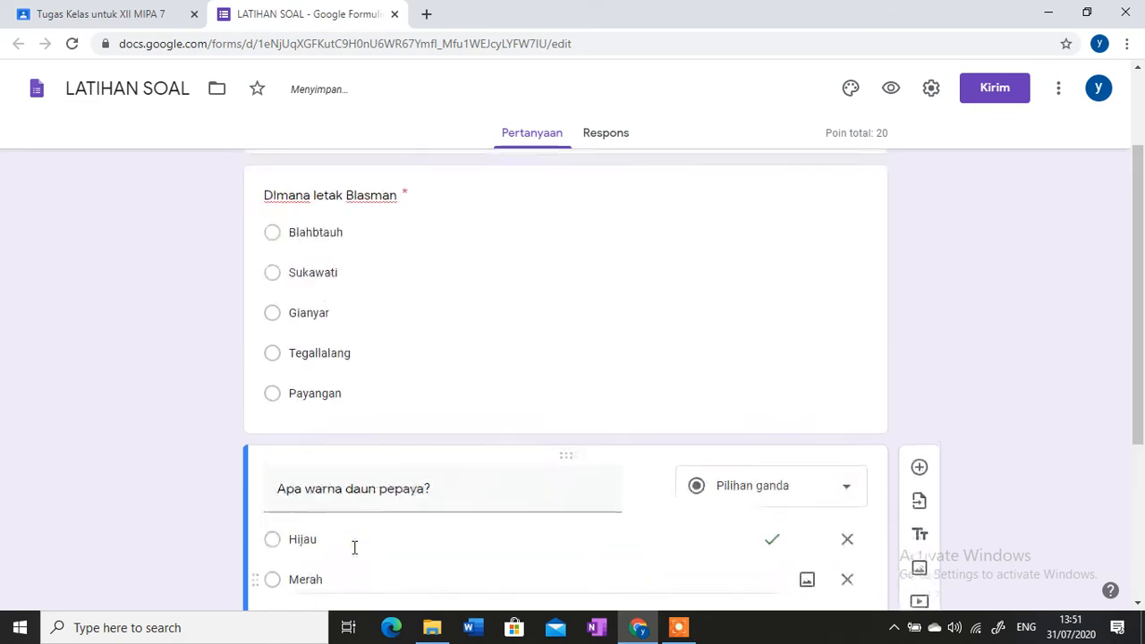
pyautogui.scroll(-3, 417, 450)
pyautogui.doubleClick(403, 373)
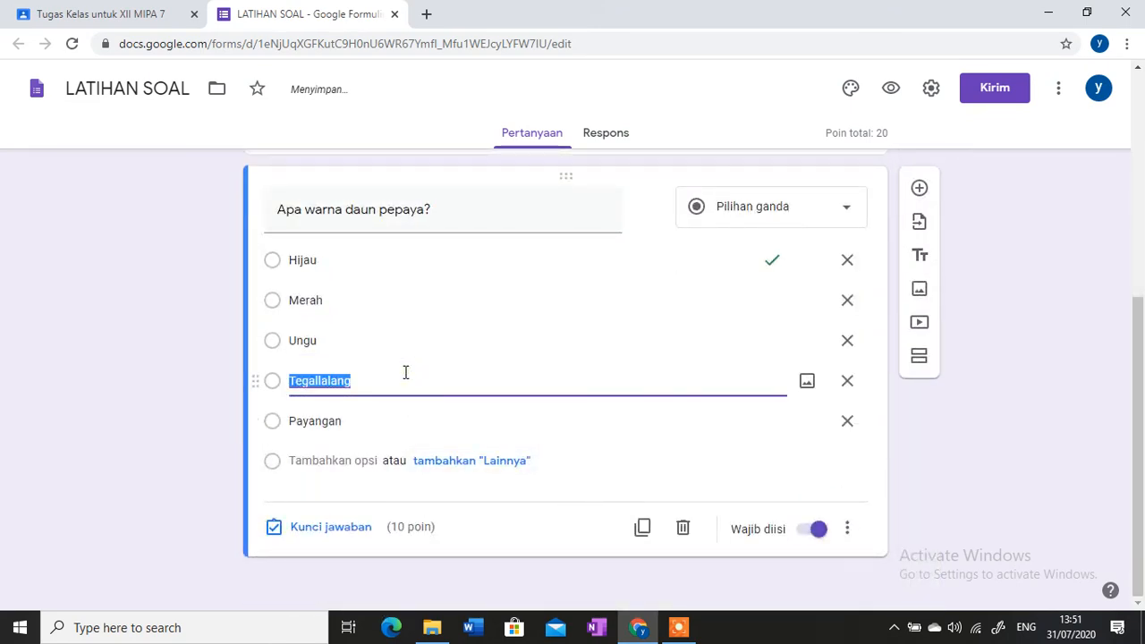
pyautogui.write('Kuning')
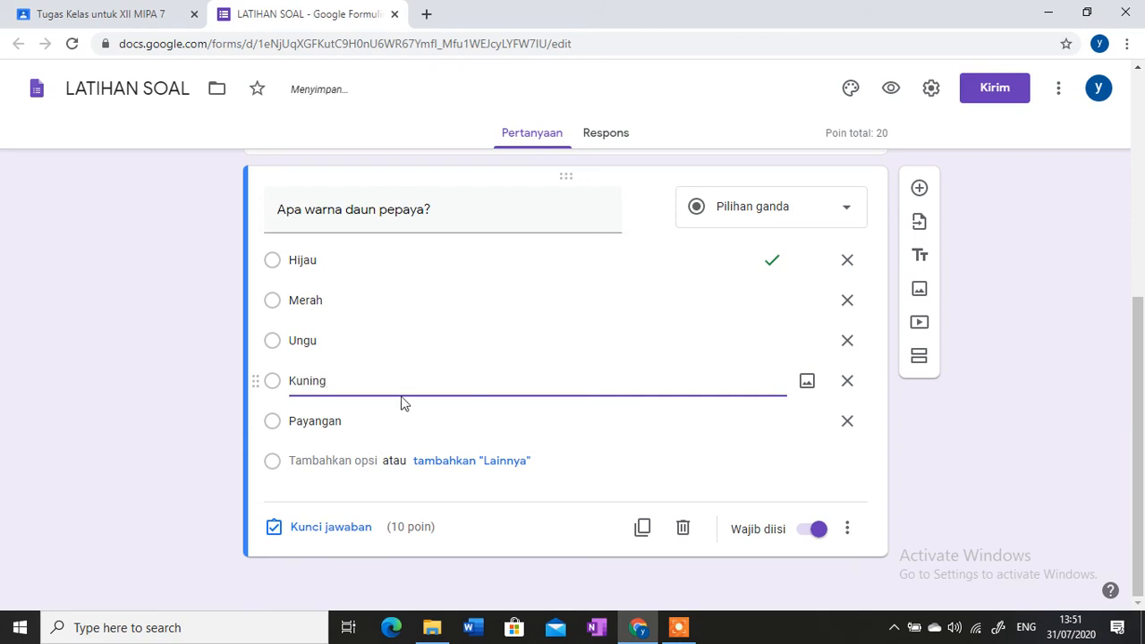
pyautogui.doubleClick(396, 428)
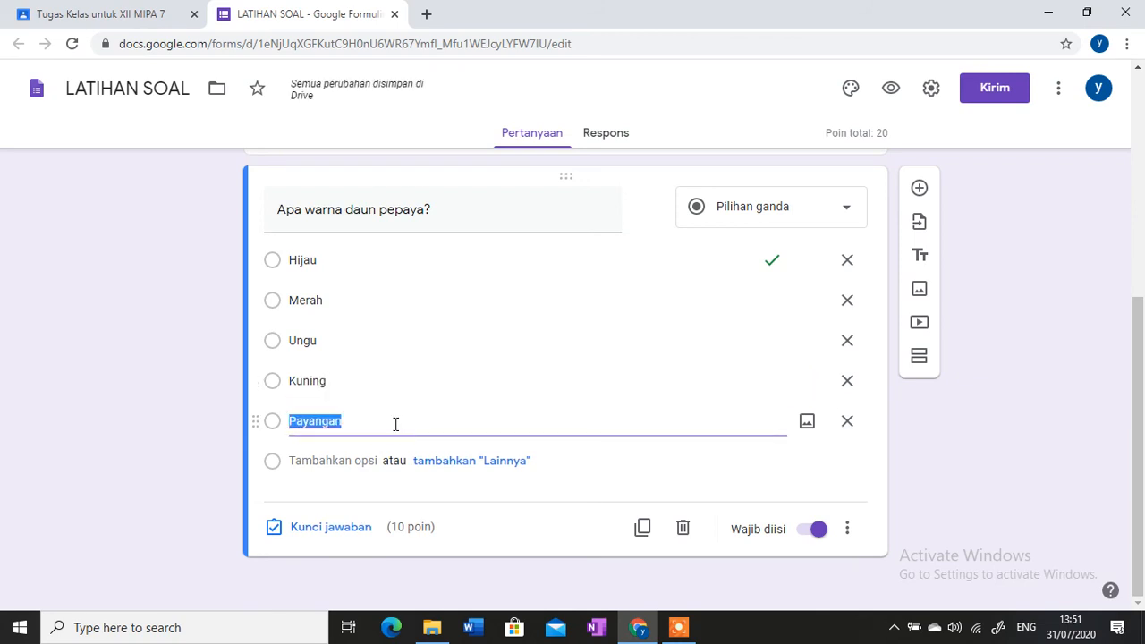
pyautogui.write('biru')
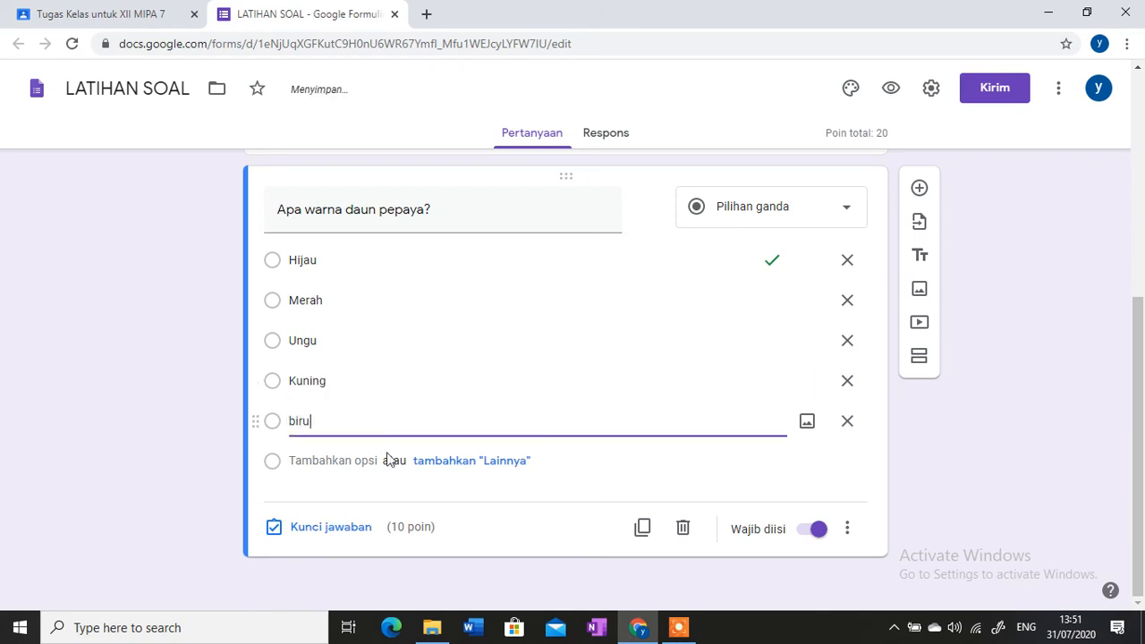
# Check the answer key and point value of the papaya leaf question
pyautogui.click(327, 526)
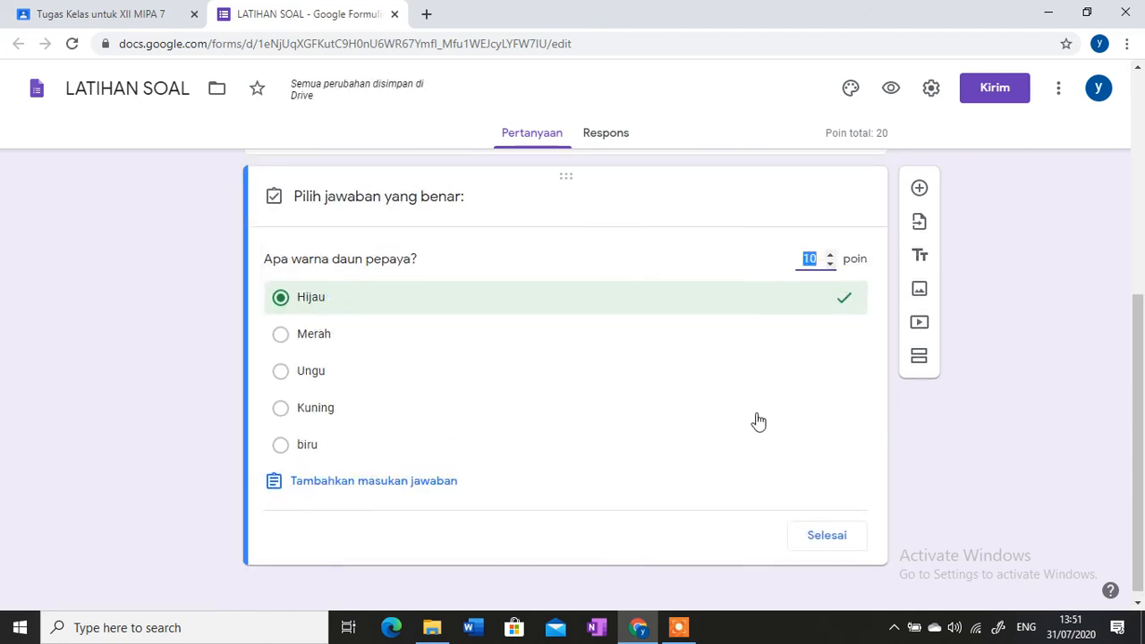
pyautogui.click(816, 538)
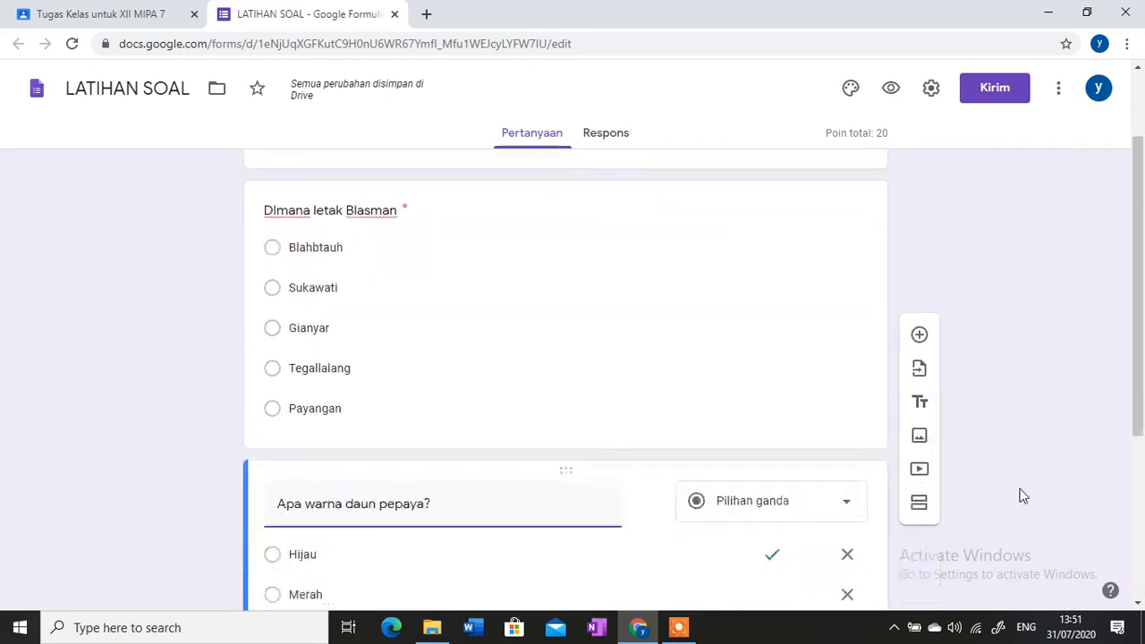
pyautogui.scroll(5, 1023, 496)
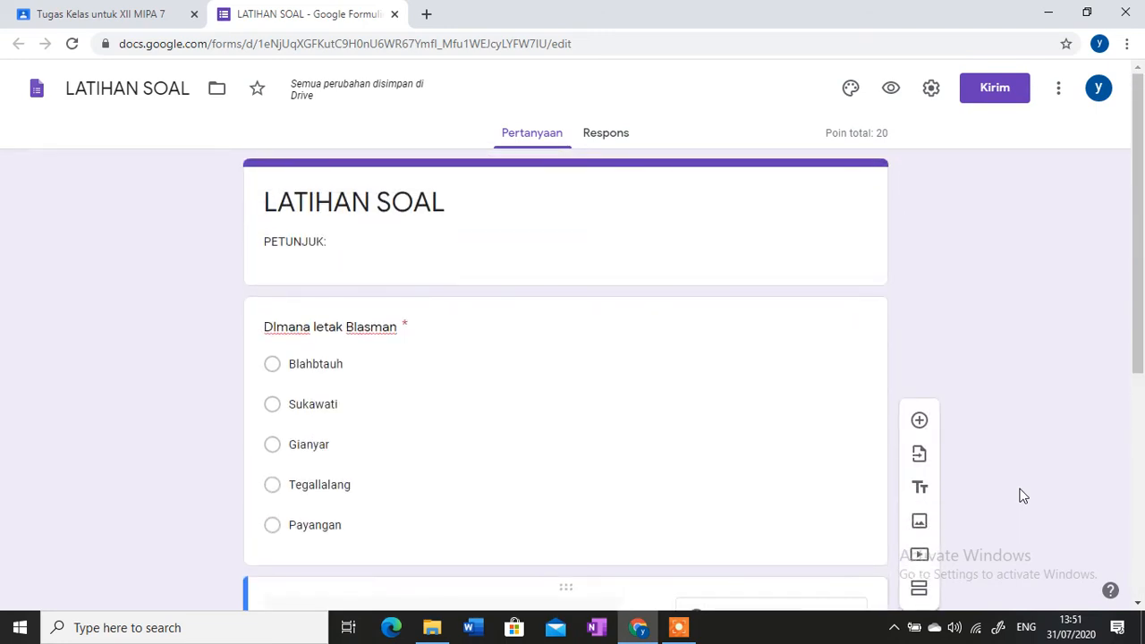
# Set the form to allow one response per person (Batasi ke 1 tanggapan) and shuffle the question order (Acak urutan pertanyaan), saving the settings
pyautogui.click(928, 89)
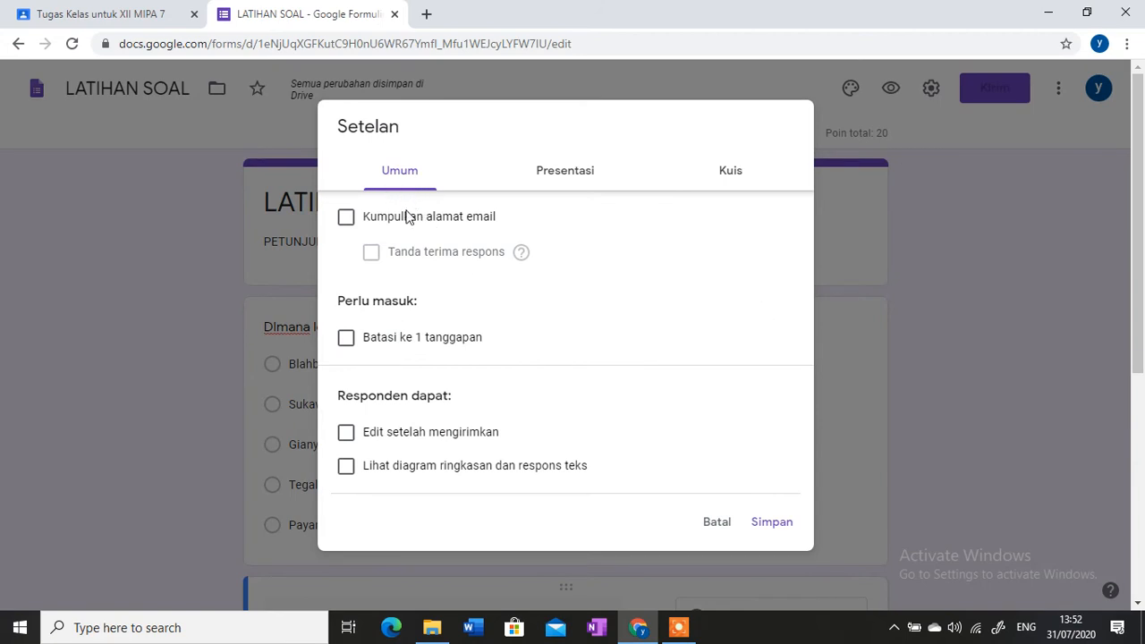
pyautogui.click(347, 339)
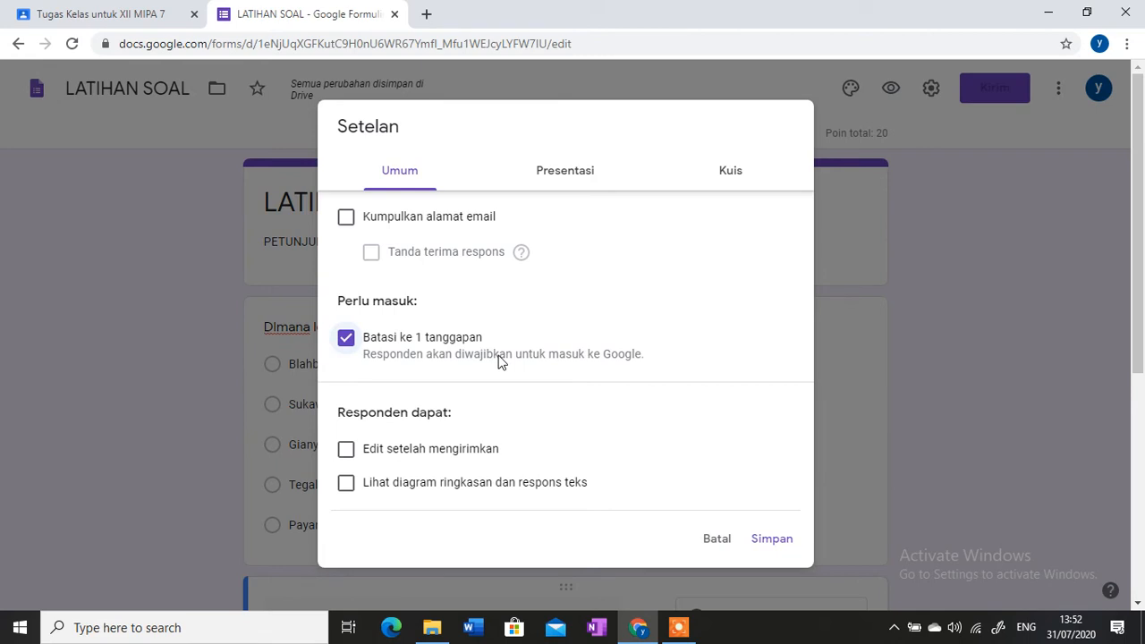
pyautogui.click(565, 172)
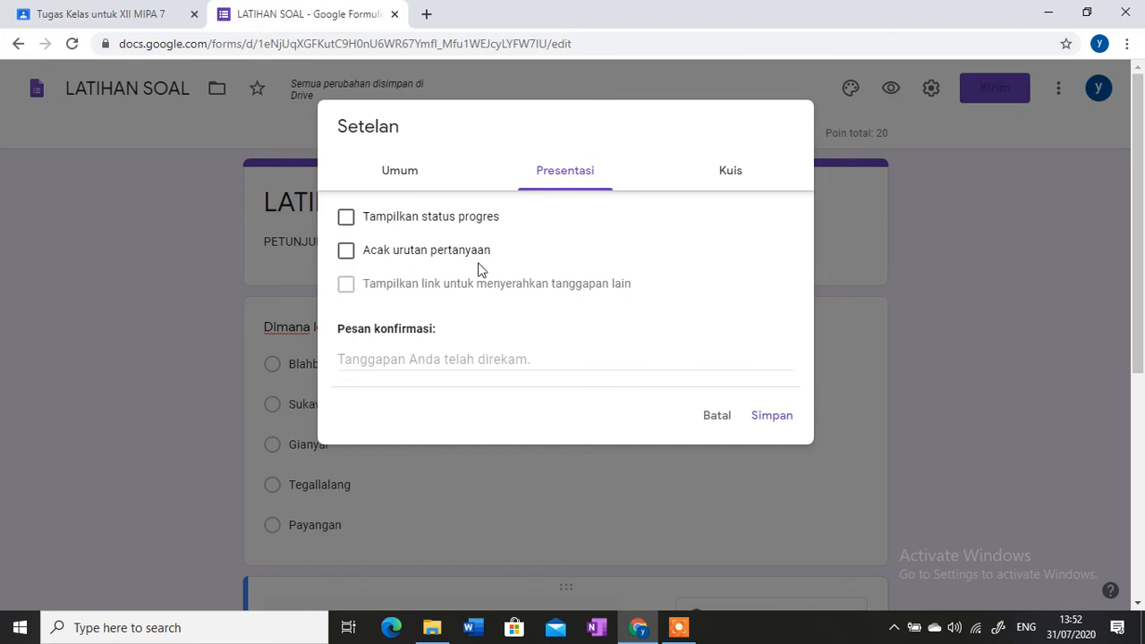
pyautogui.click(346, 251)
pyautogui.click(744, 179)
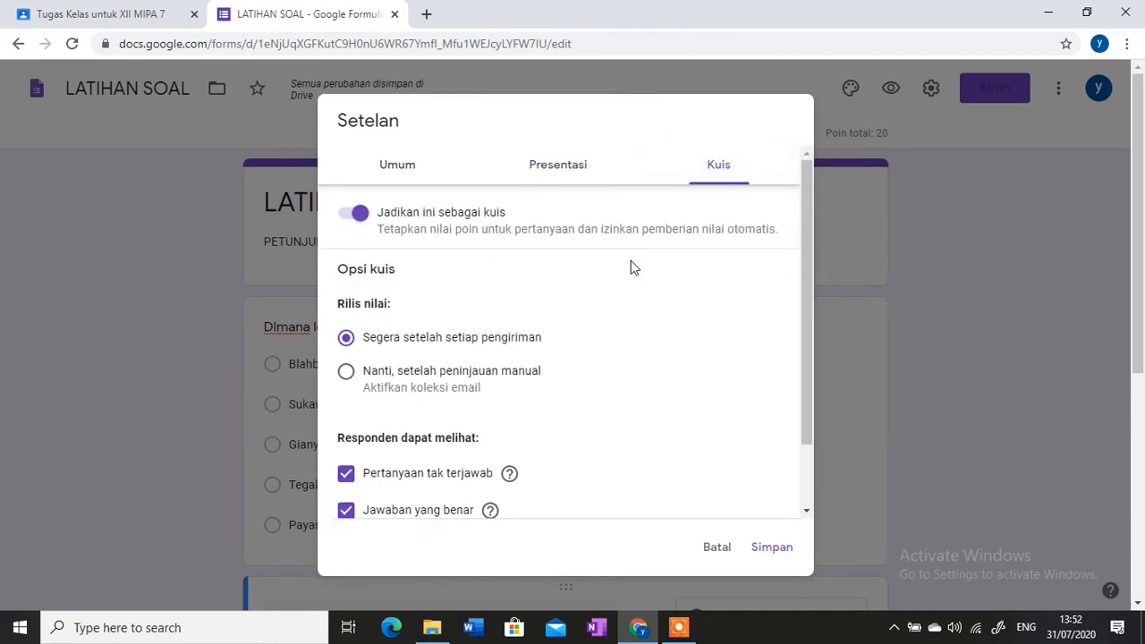
pyautogui.scroll(-2, 631, 261)
pyautogui.scroll(2, 631, 261)
pyautogui.click(765, 551)
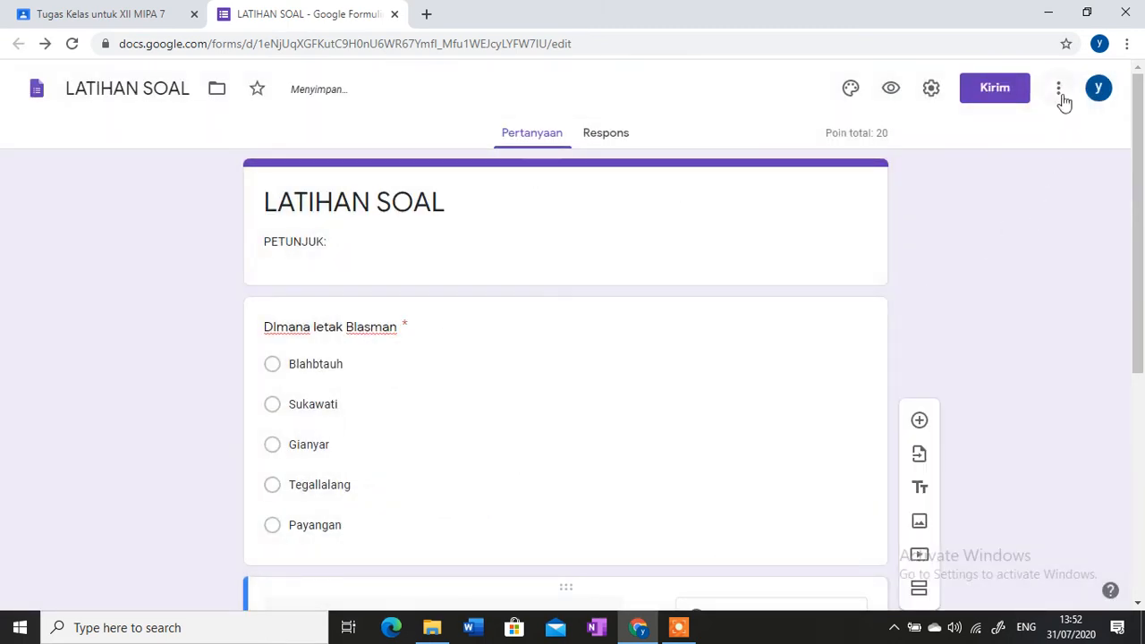
pyautogui.click(1059, 88)
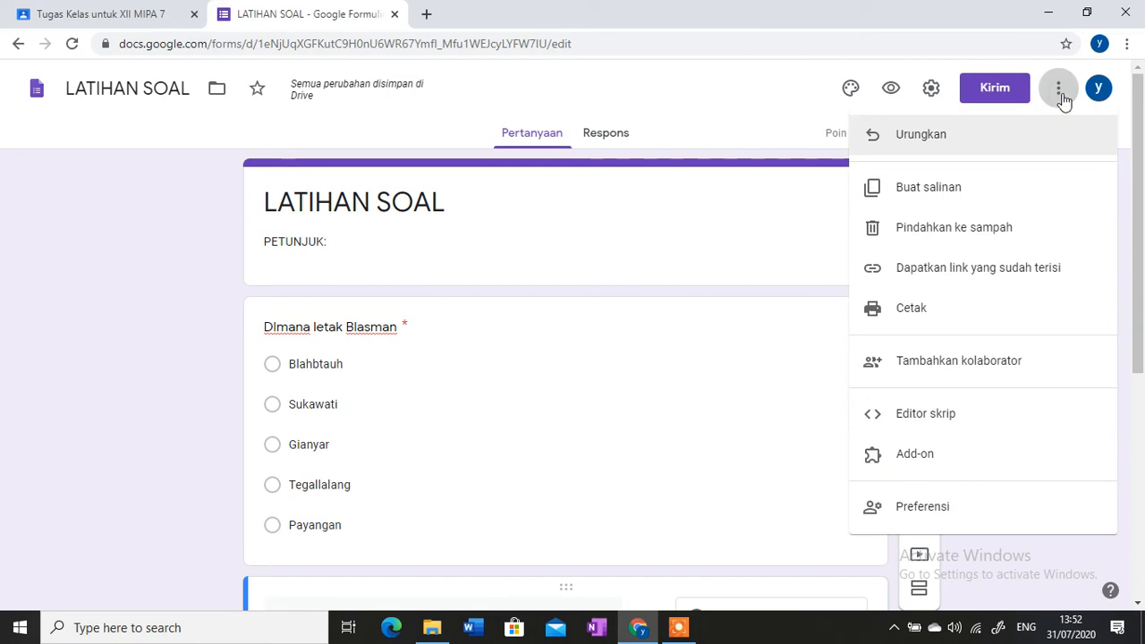
pyautogui.click(1060, 94)
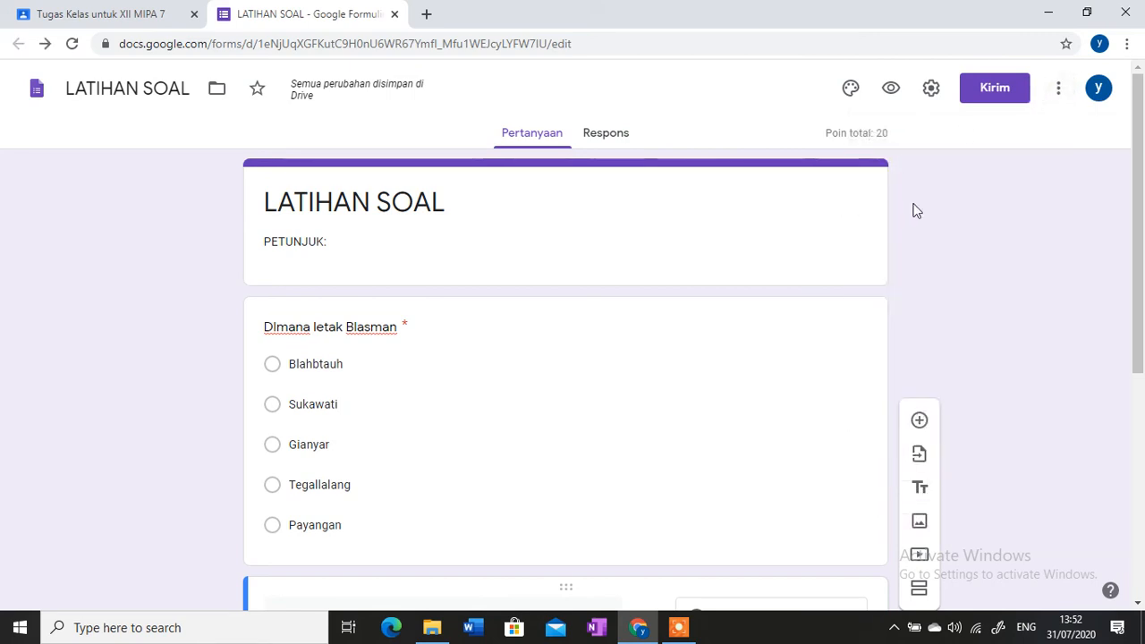
pyautogui.scroll(-1, 914, 210)
pyautogui.scroll(-4, 914, 211)
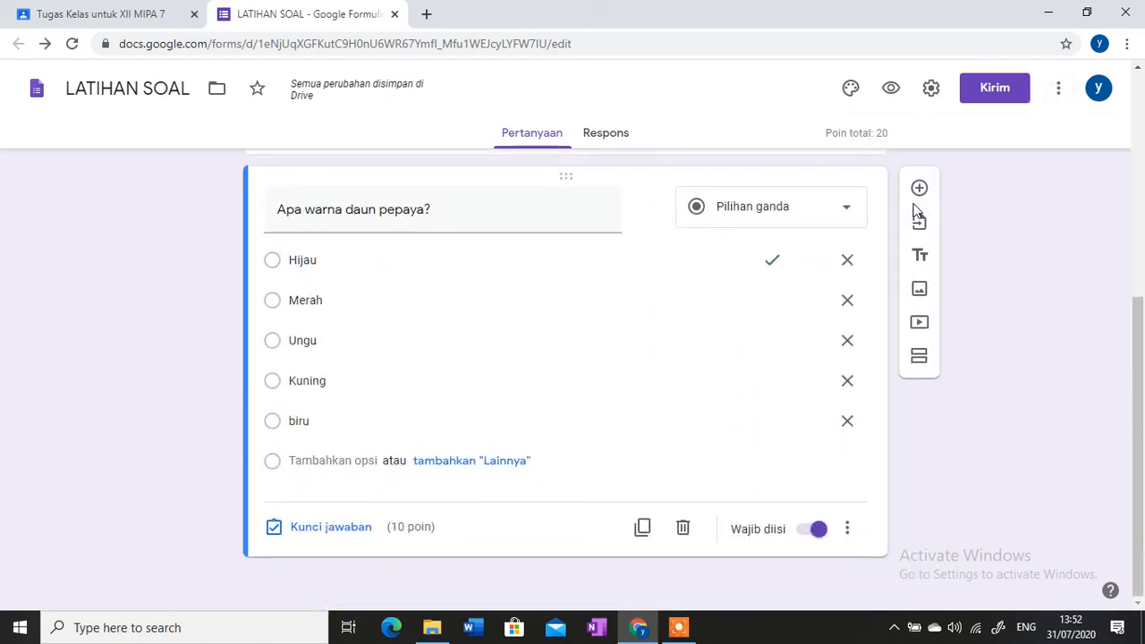
pyautogui.scroll(5, 914, 210)
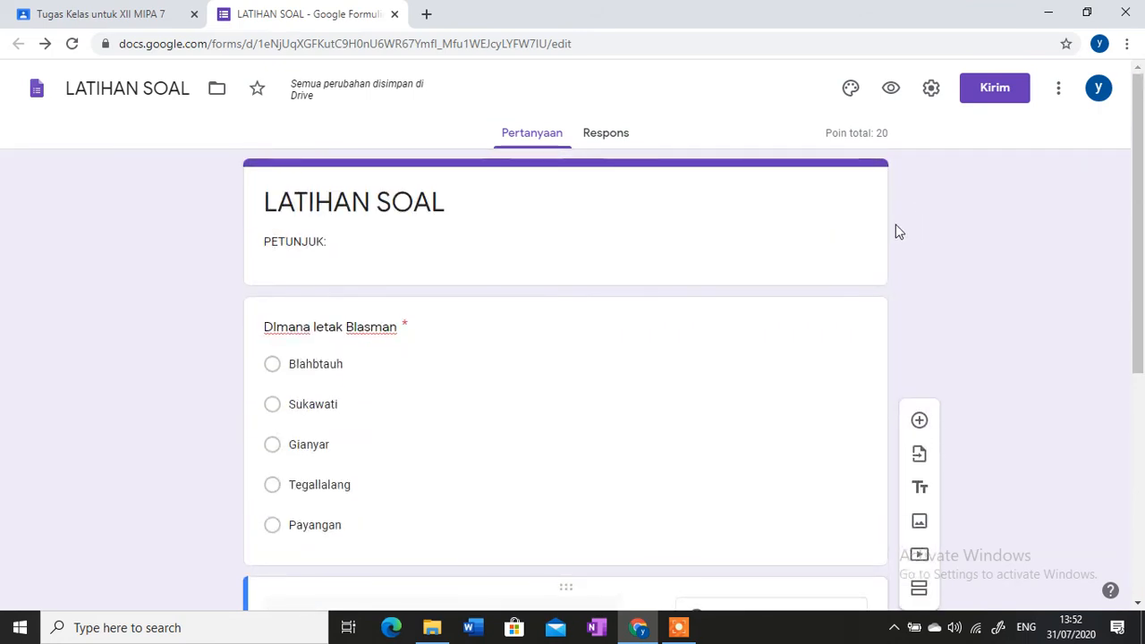
# Reopen the quiz form from the assignment's Blank Quiz attachment, preview both questions as a respondent, and return to the assignment
pyautogui.click(394, 14)
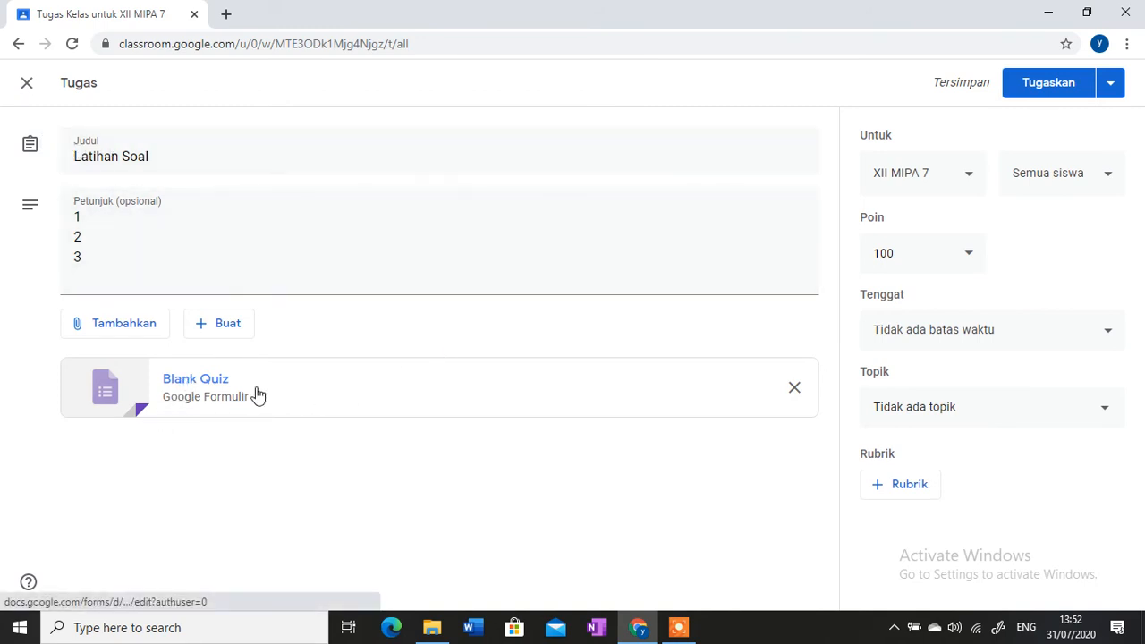
pyautogui.click(183, 385)
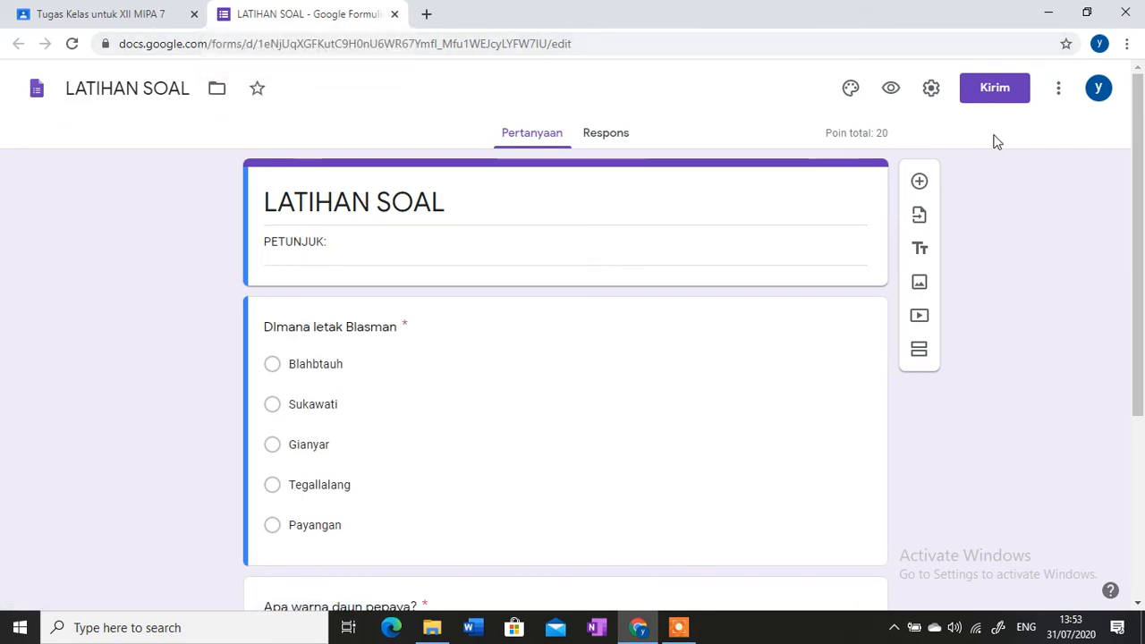
pyautogui.click(895, 95)
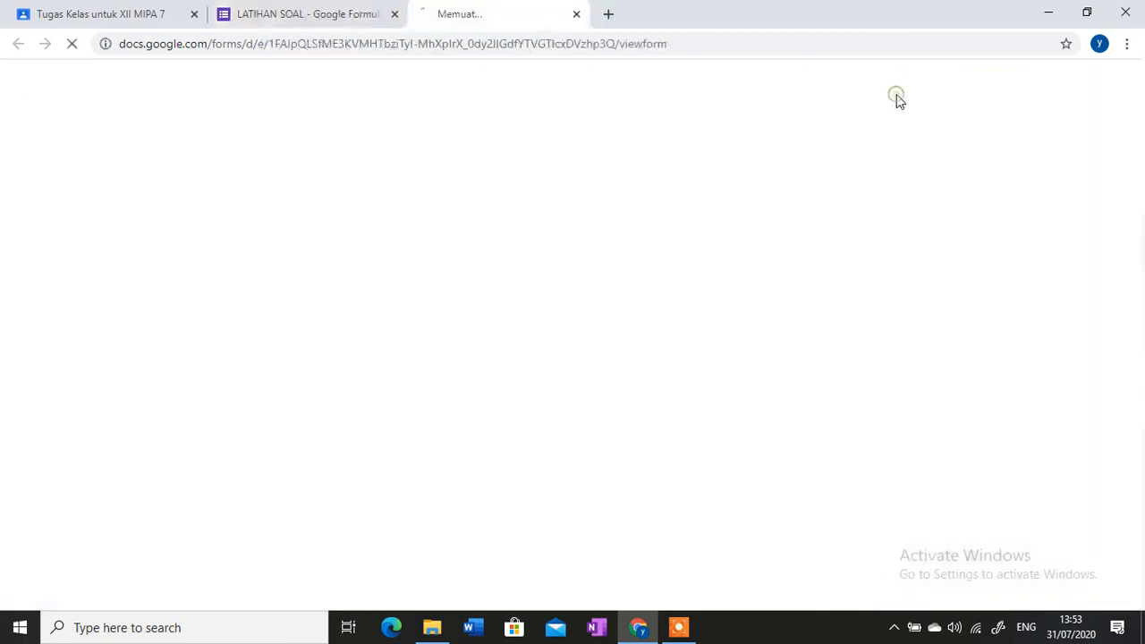
pyautogui.scroll(-3, 707, 188)
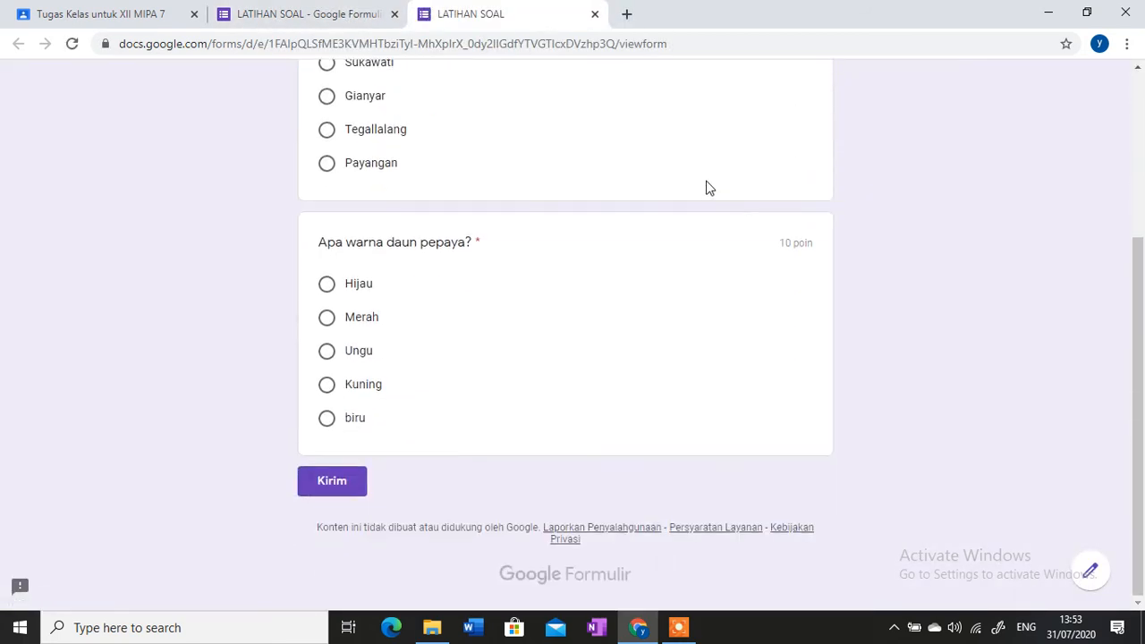
pyautogui.scroll(3, 706, 187)
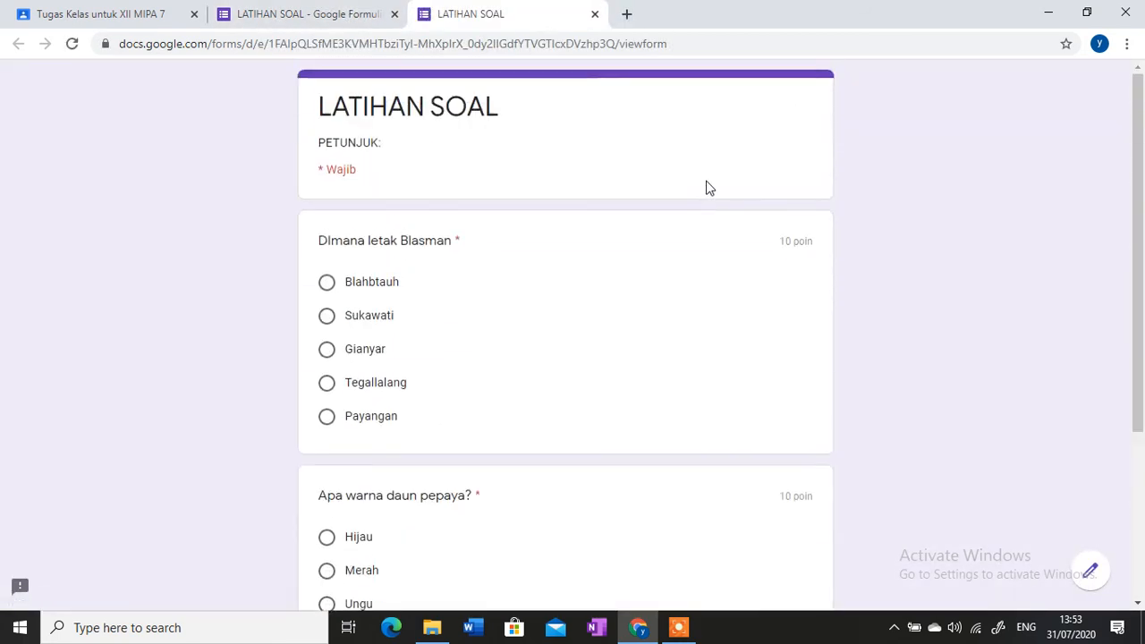
pyautogui.click(594, 14)
pyautogui.click(394, 13)
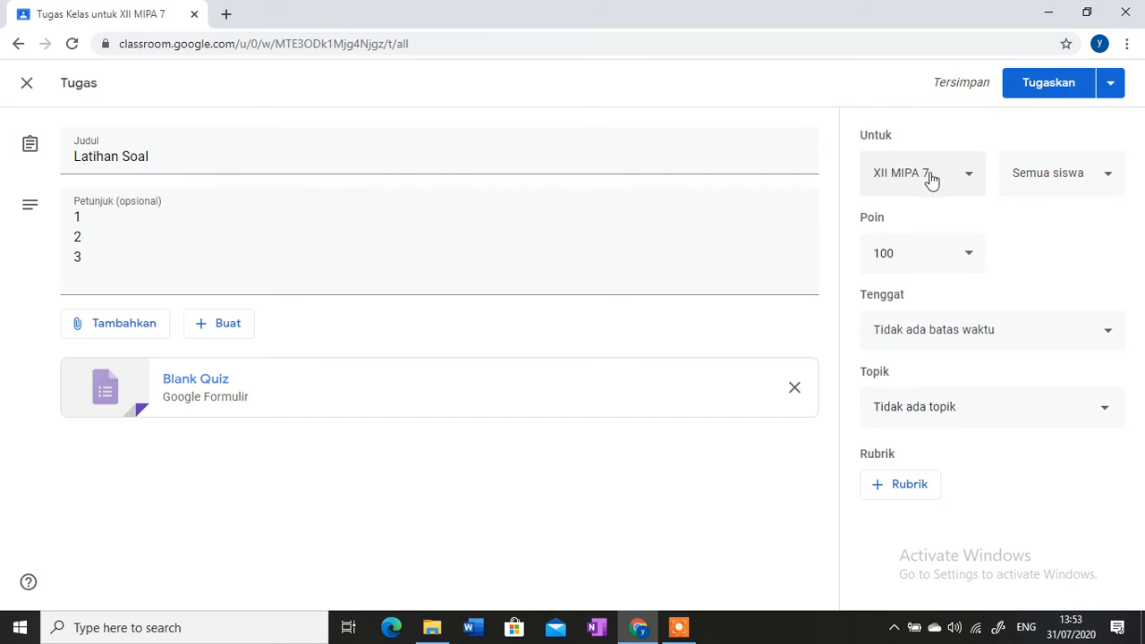
# Check the assignment's student selection, keeping all students (Semua siswa)
pyautogui.click(1082, 176)
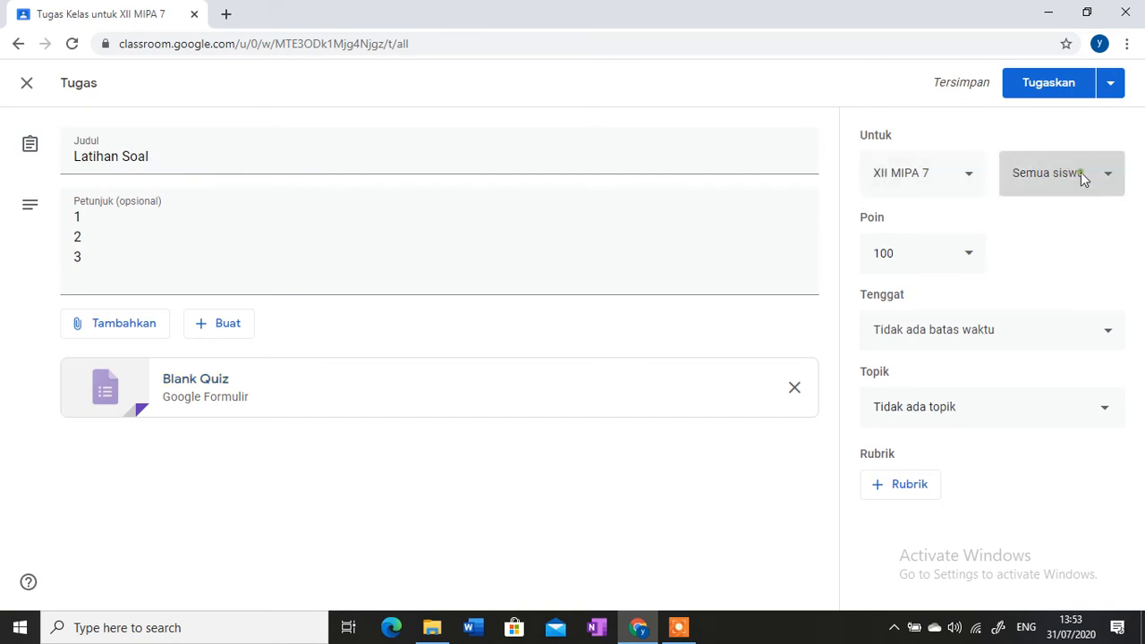
pyautogui.click(1086, 148)
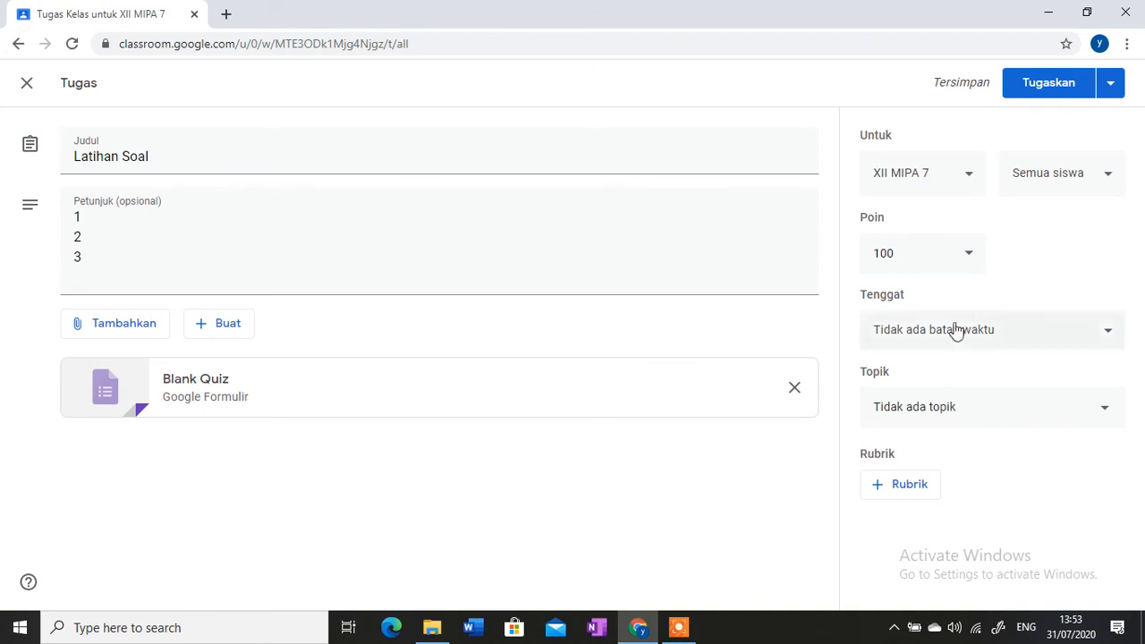
# Set the assignment's due date to 3 Agu 2020 at 08.30 and file it under the topic KUIS/ PENILAIAN HARIAN
pyautogui.click(912, 346)
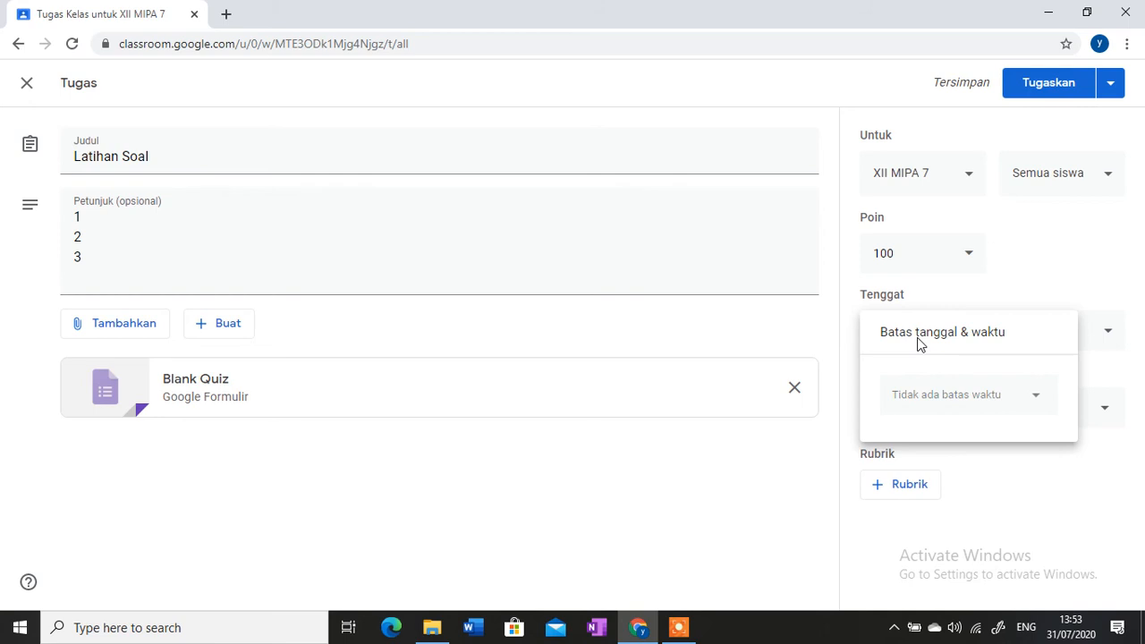
pyautogui.click(944, 393)
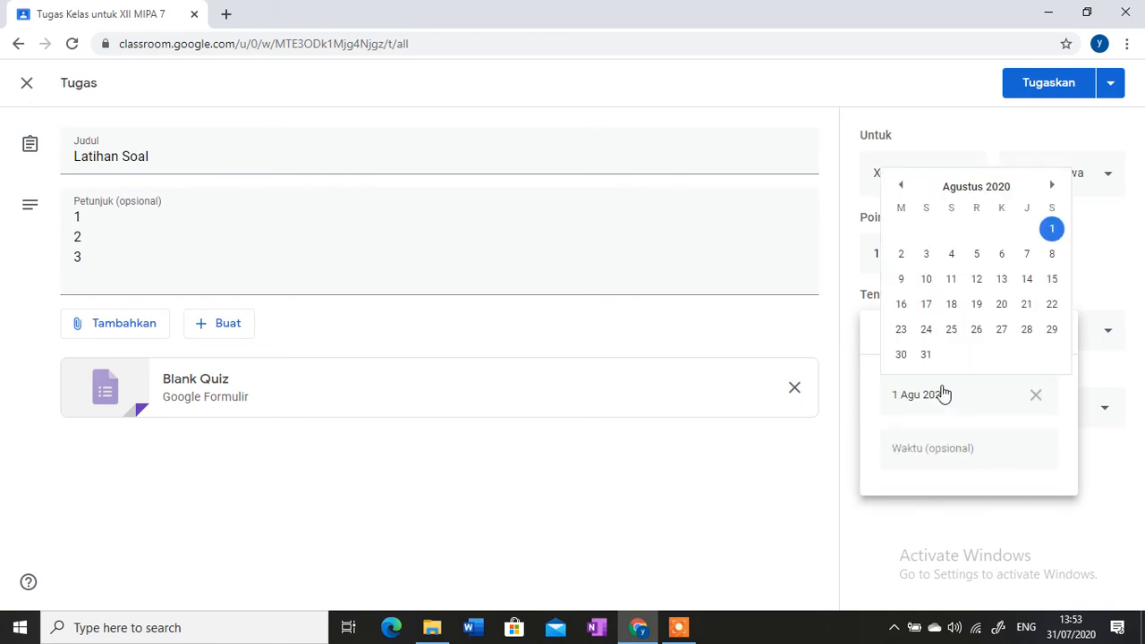
pyautogui.click(927, 253)
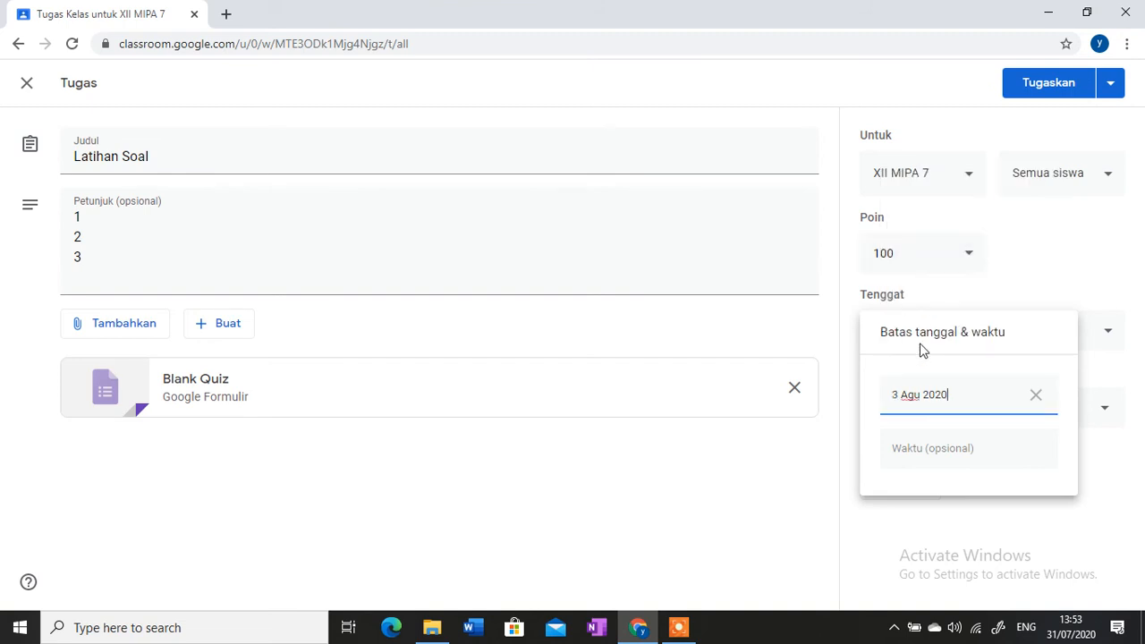
pyautogui.click(944, 447)
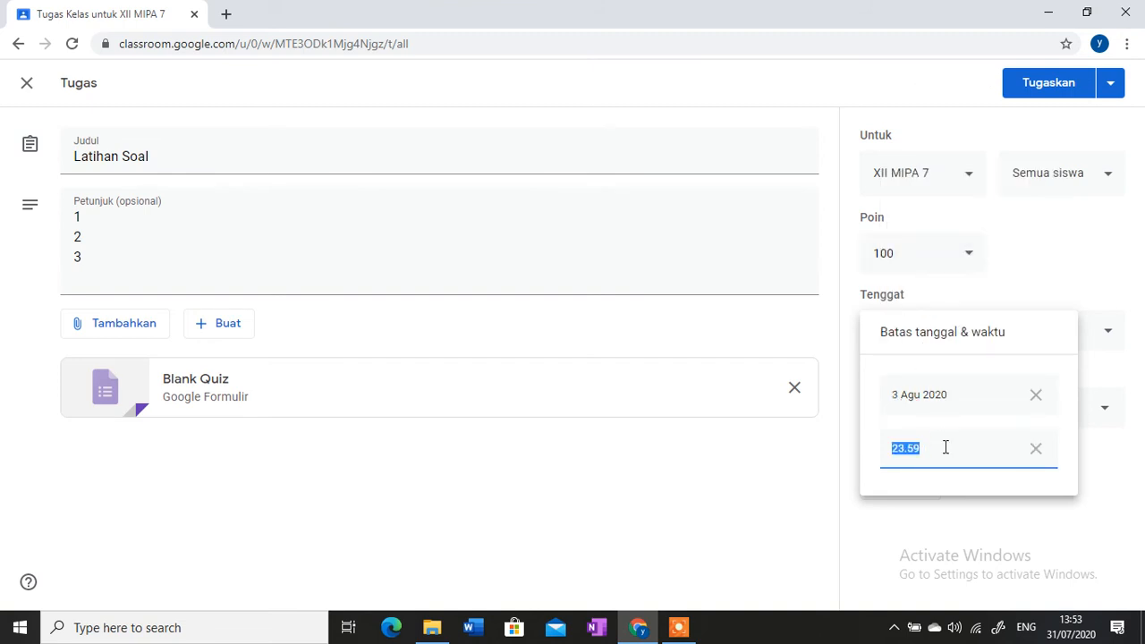
pyautogui.write('08.30')
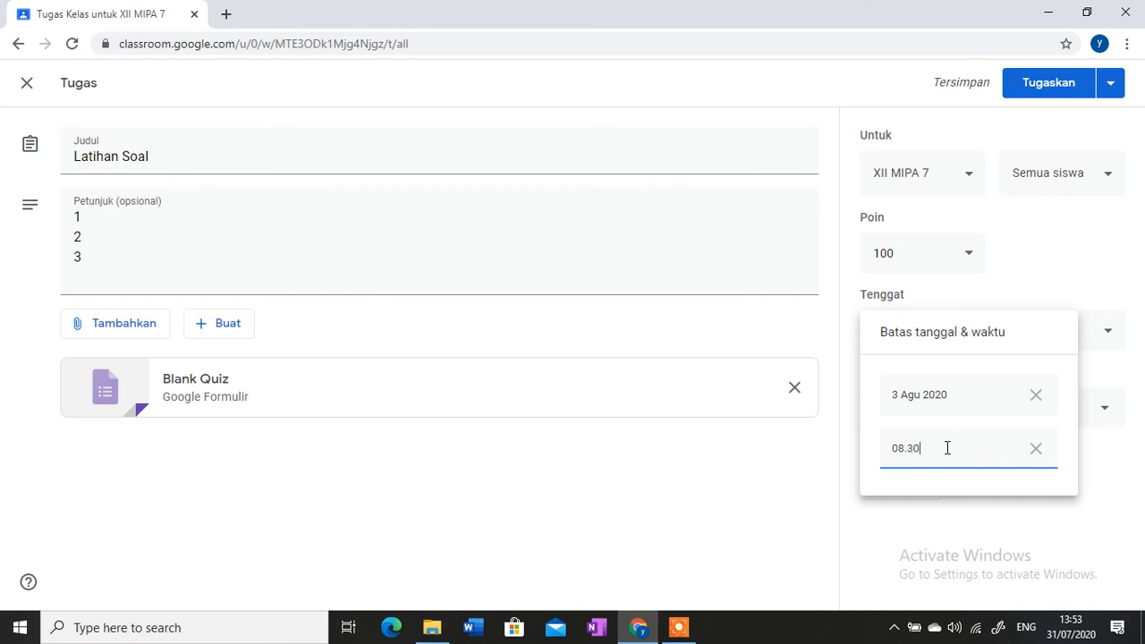
pyautogui.click(746, 522)
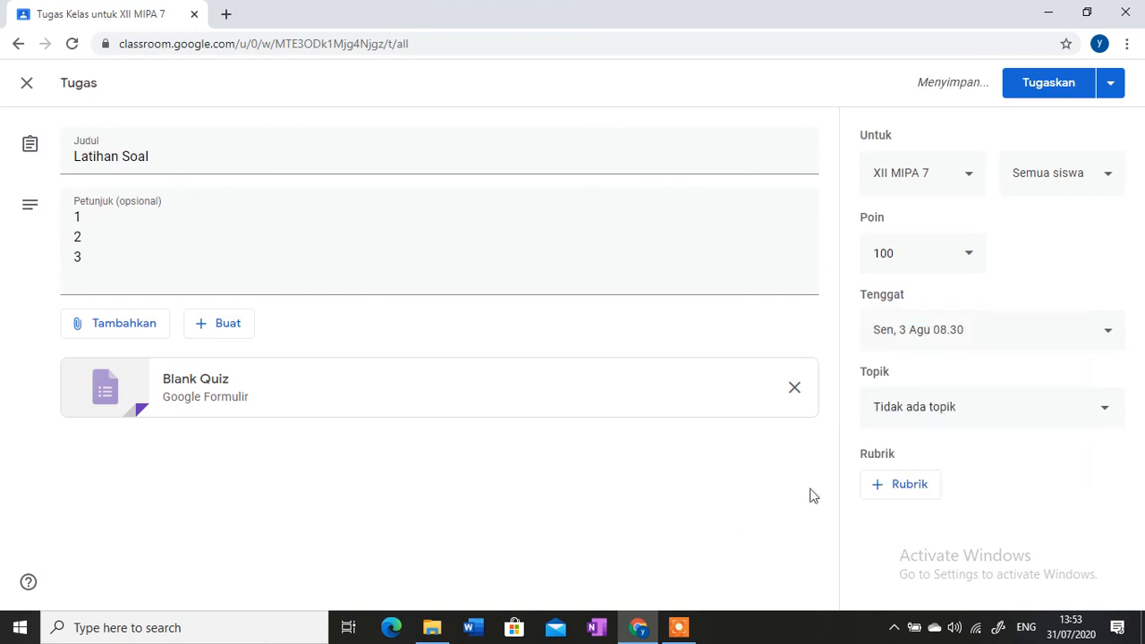
pyautogui.click(936, 416)
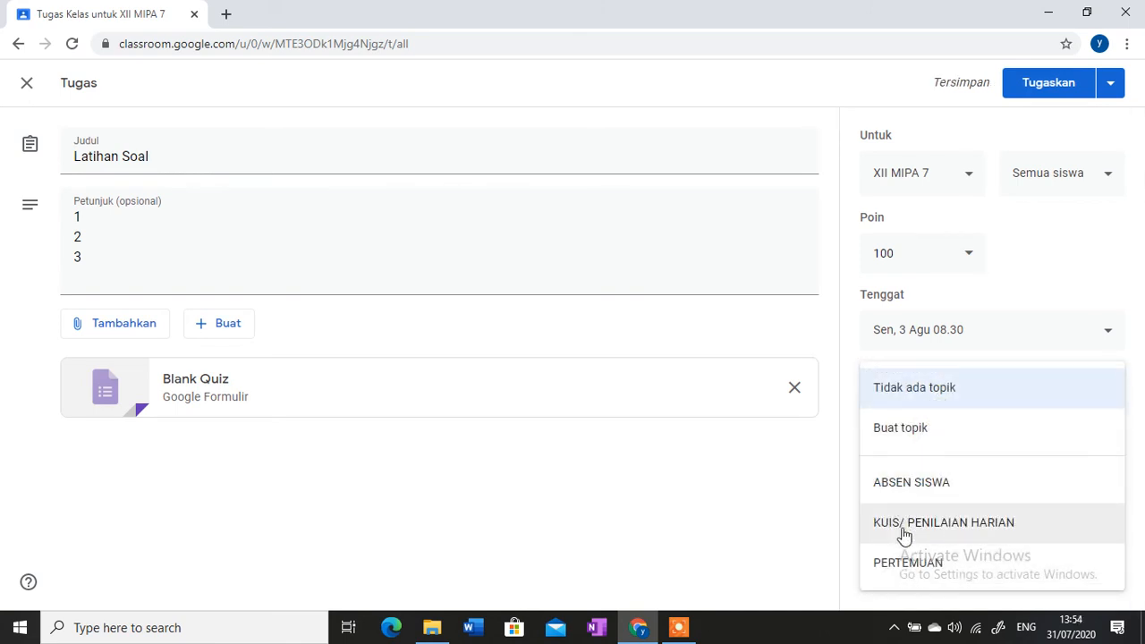
pyautogui.click(903, 528)
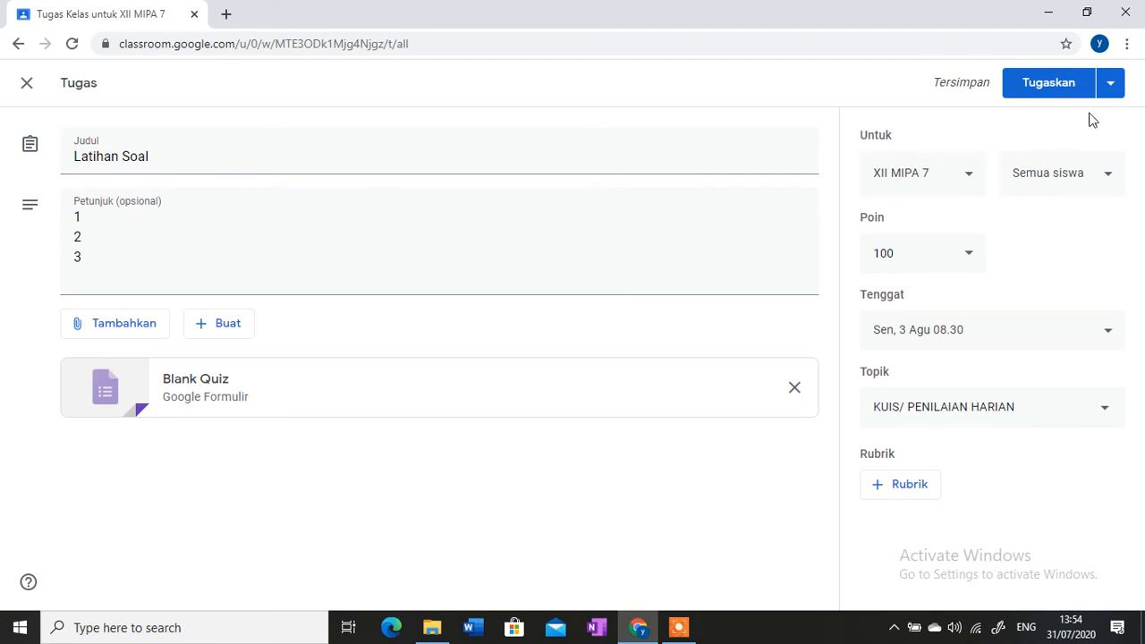
# Schedule the assignment to be posted on 3 Agu 2020 at 07.00
pyautogui.click(1114, 88)
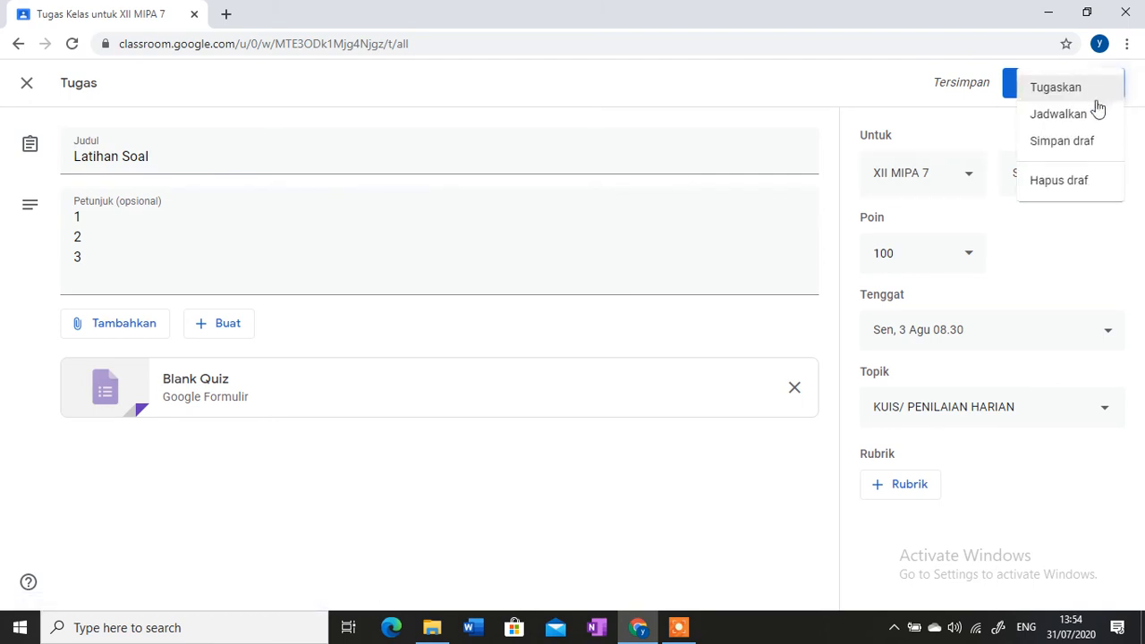
pyautogui.click(1069, 115)
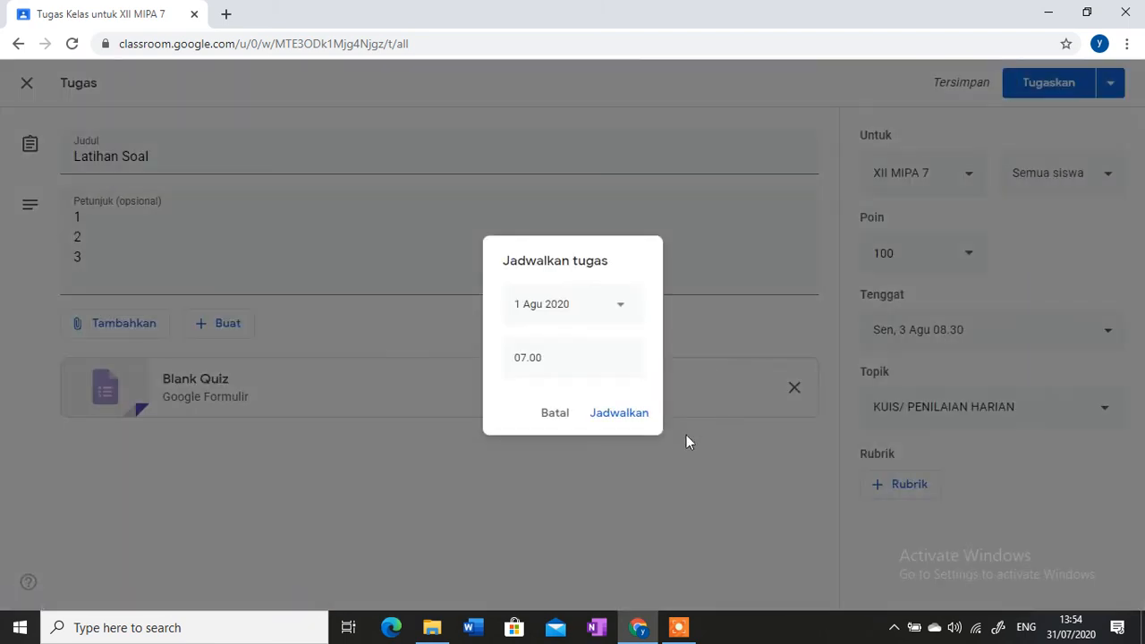
pyautogui.click(616, 311)
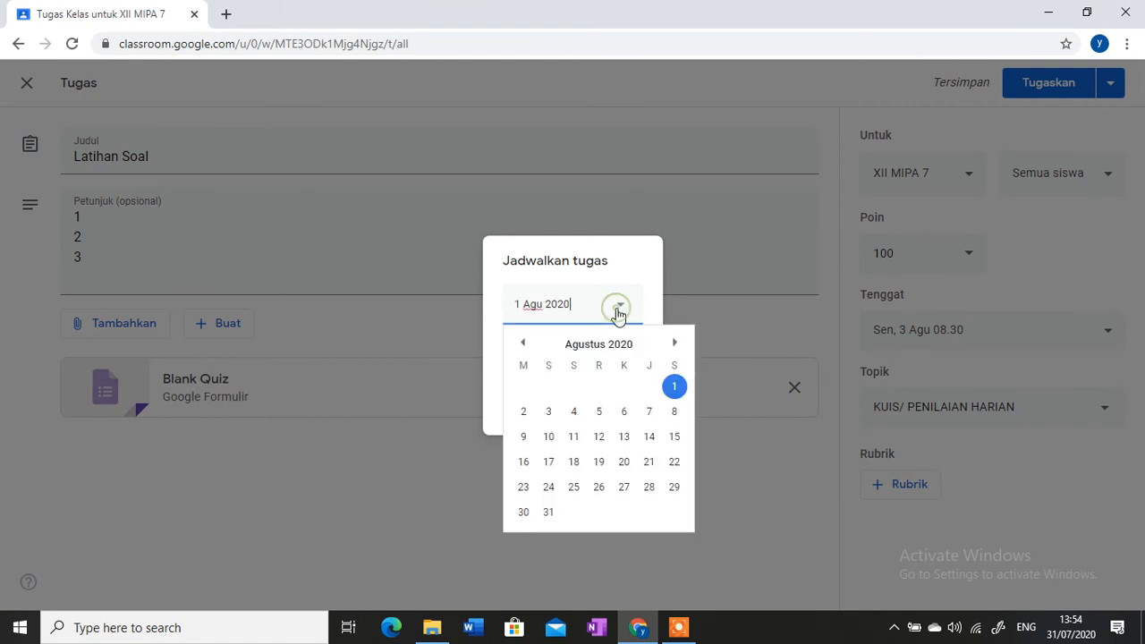
pyautogui.click(549, 414)
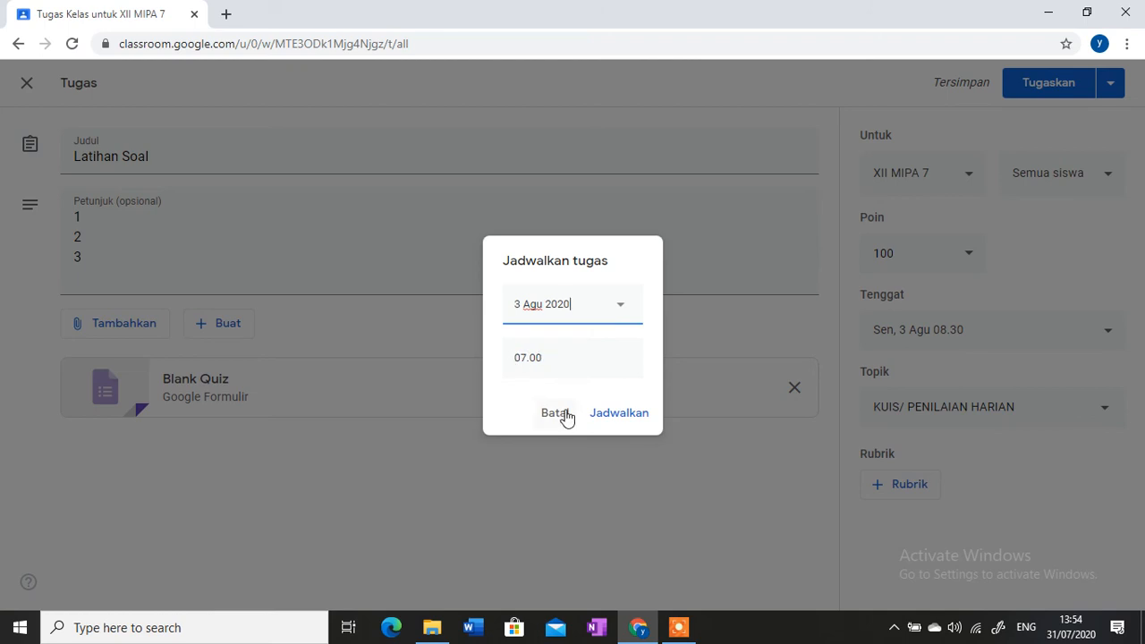
pyautogui.click(602, 418)
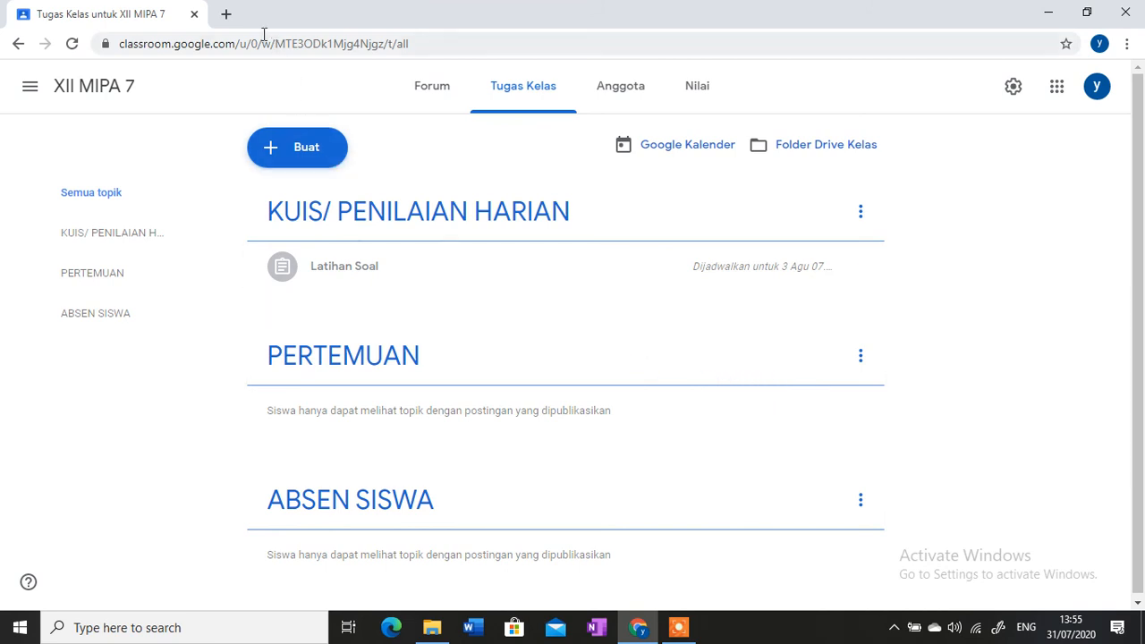
# Open Google Drive in a new browser tab and go into its Classroom folder
pyautogui.click(227, 16)
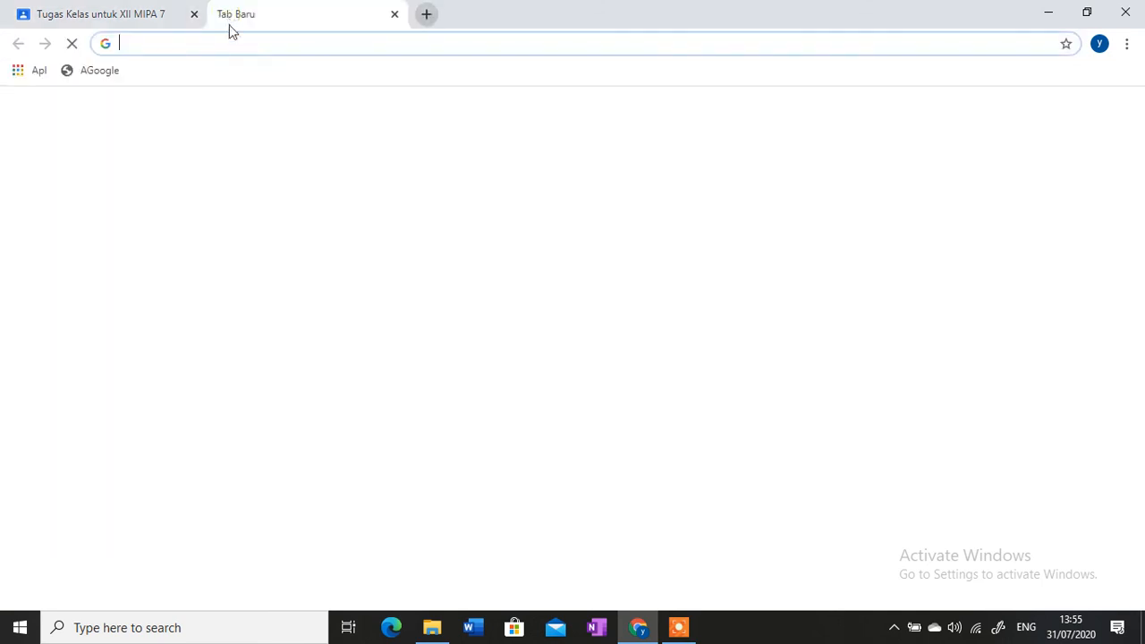
pyautogui.click(1079, 111)
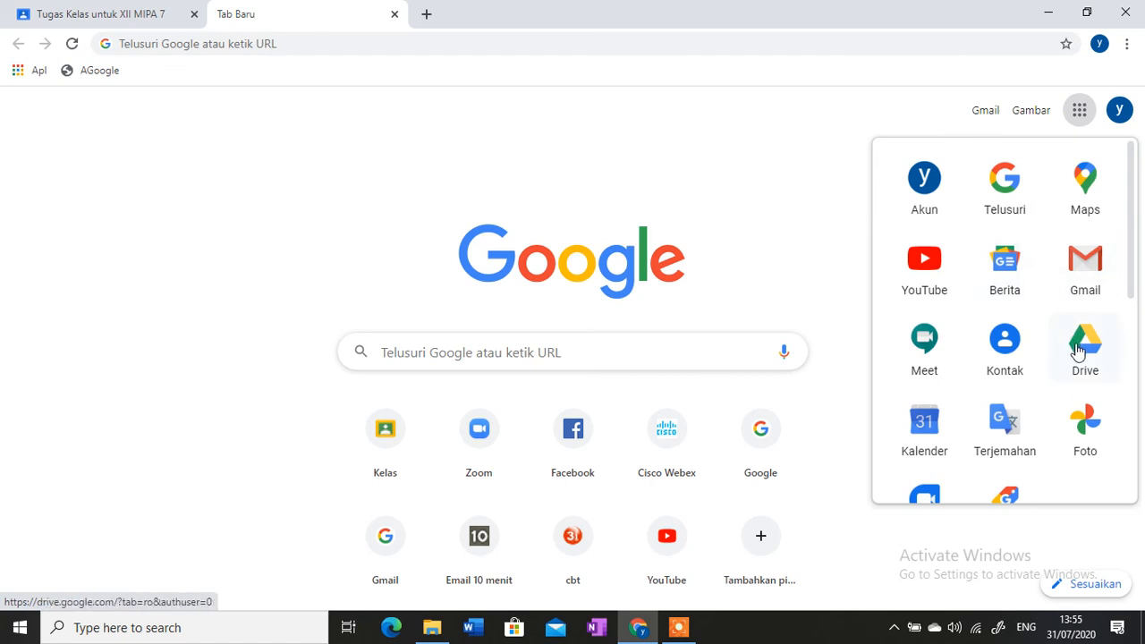
pyautogui.click(1084, 353)
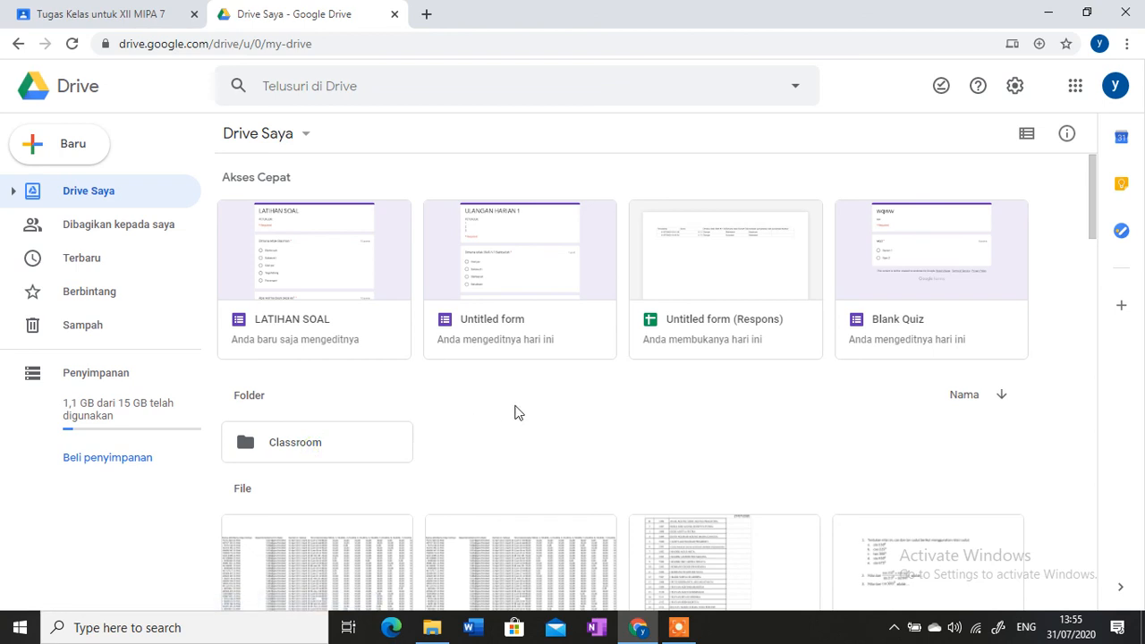
pyautogui.doubleClick(278, 441)
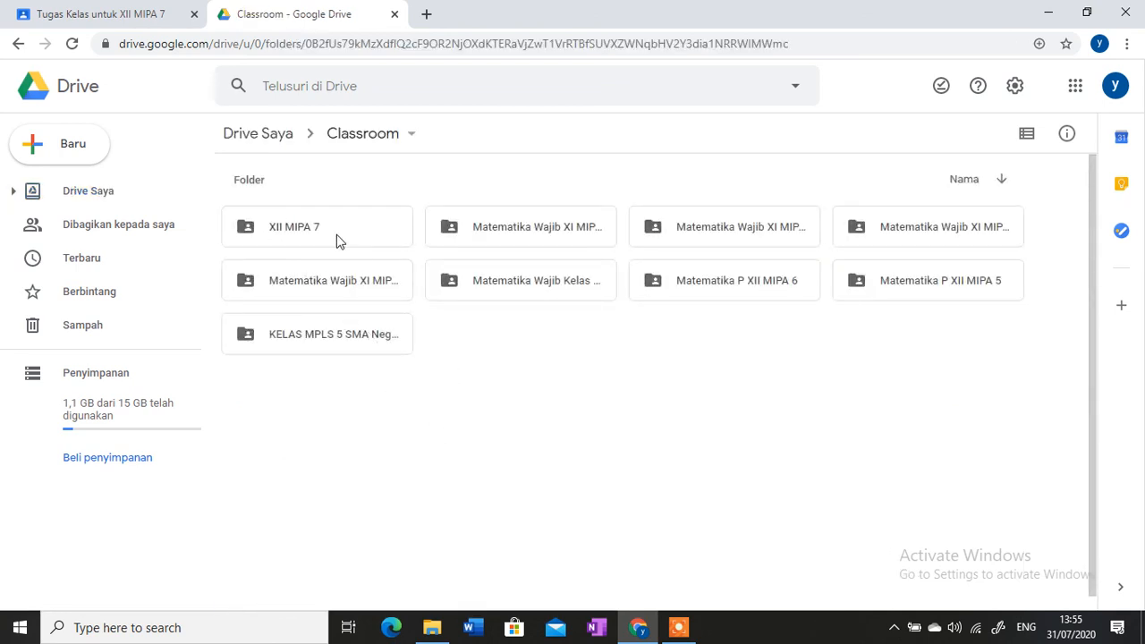
# Open the XII MIPA 7 class folder inside the Classroom folder
pyautogui.click(305, 228)
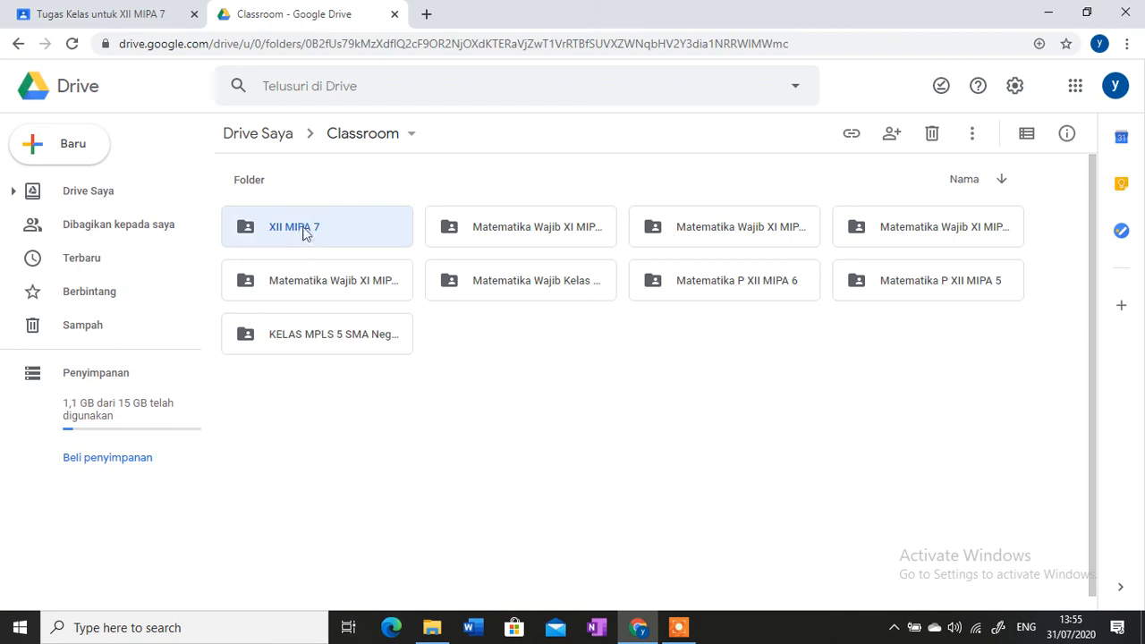
pyautogui.click(303, 230)
pyautogui.click(159, 14)
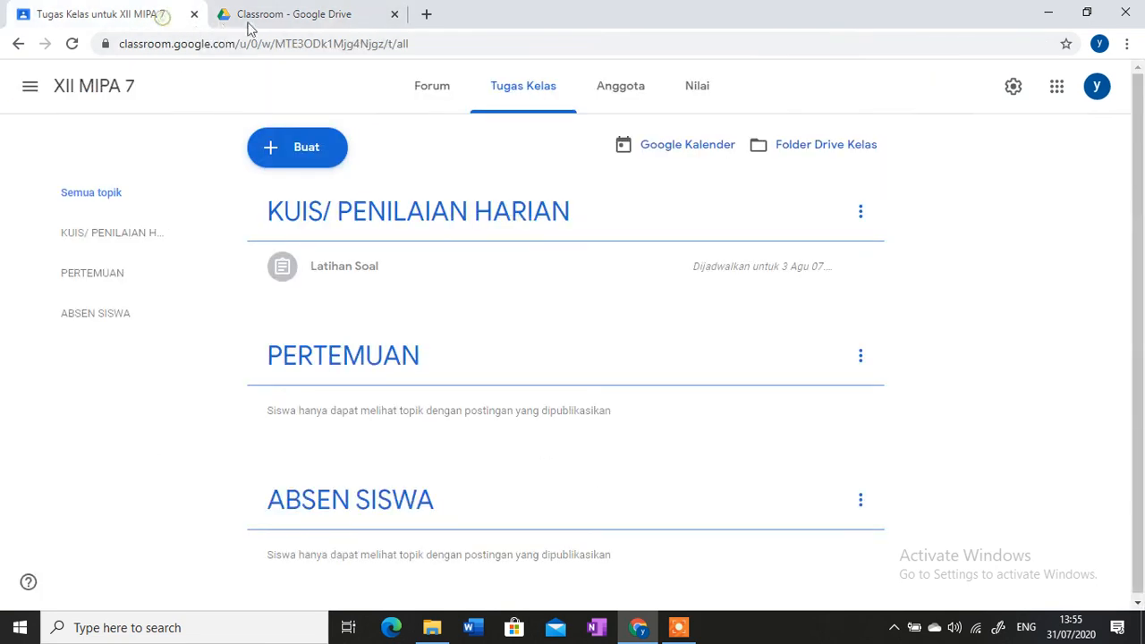
pyautogui.click(250, 22)
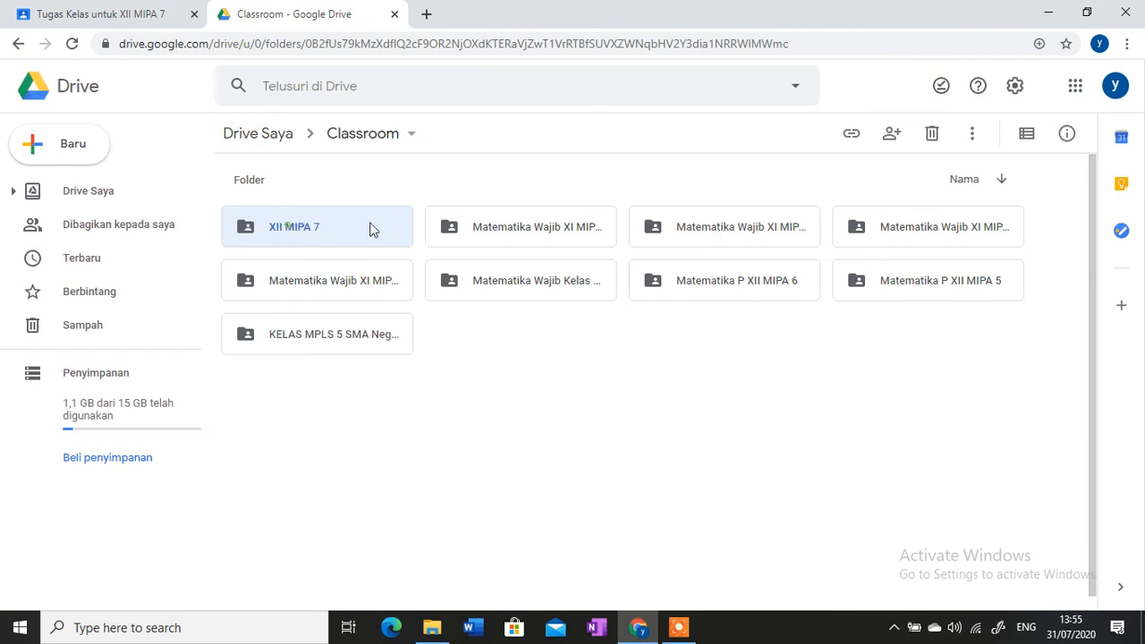
pyautogui.click(506, 226)
pyautogui.click(288, 228)
pyautogui.click(307, 234)
pyautogui.click(307, 225)
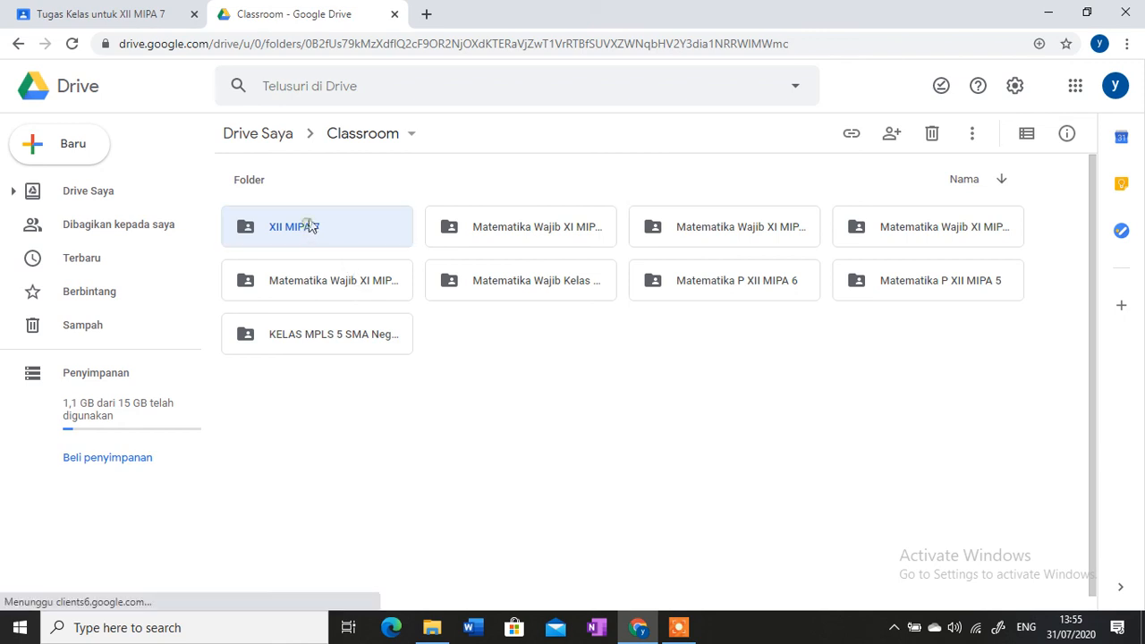
pyautogui.click(680, 626)
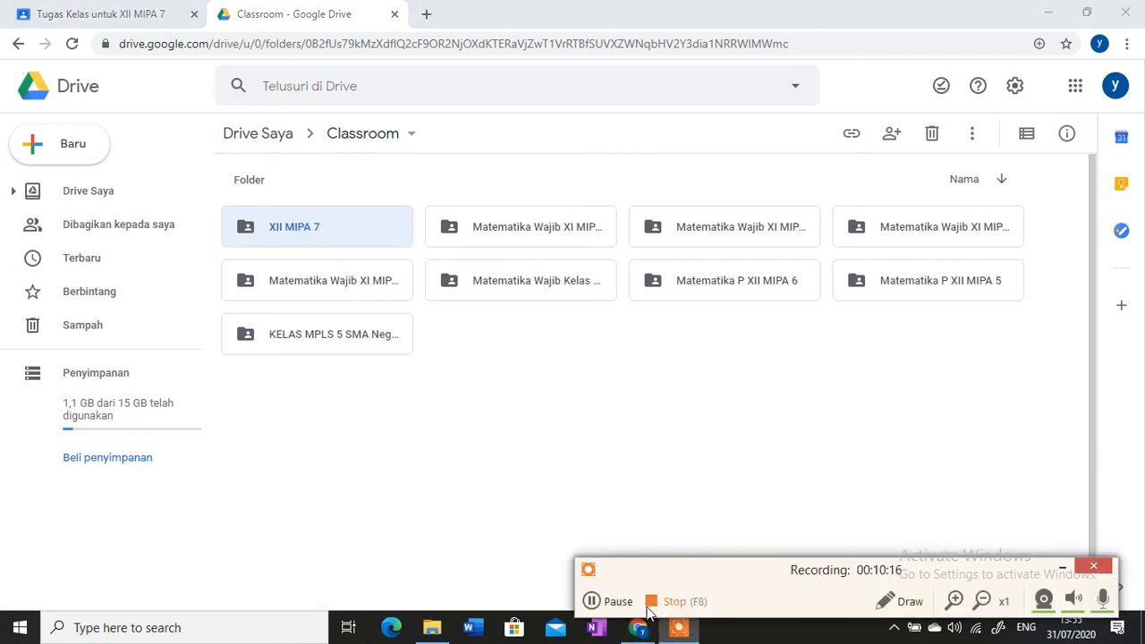
pyautogui.click(615, 601)
pyautogui.click(619, 603)
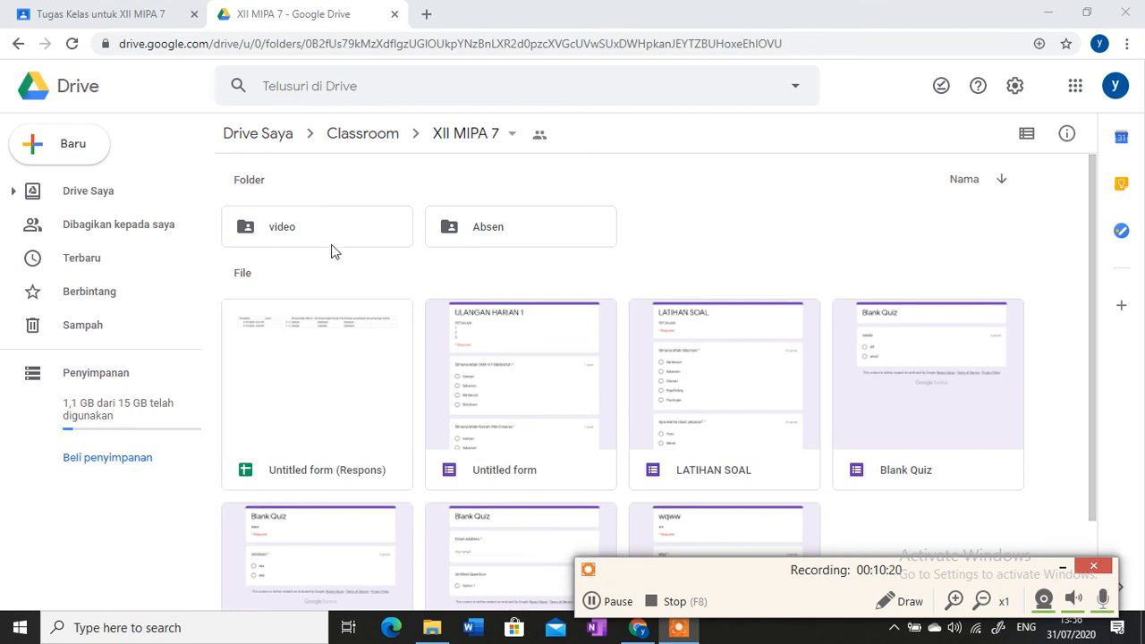
pyautogui.click(1062, 566)
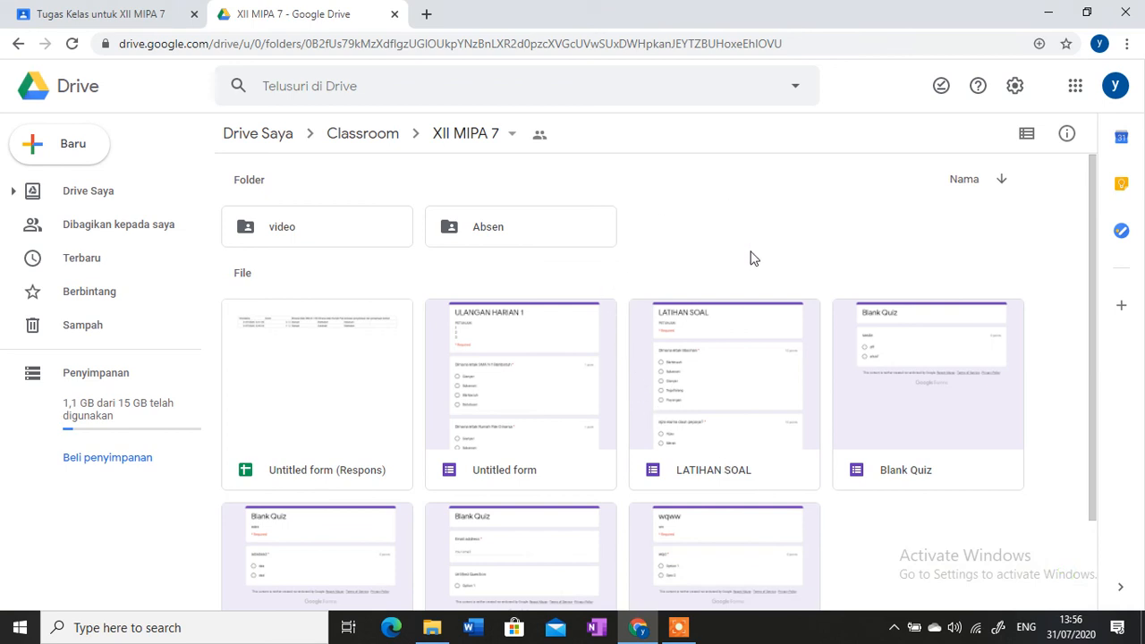
# Open the LATIHAN SOAL form from the class folder and create a new spreadsheet for its responses
pyautogui.click(716, 363)
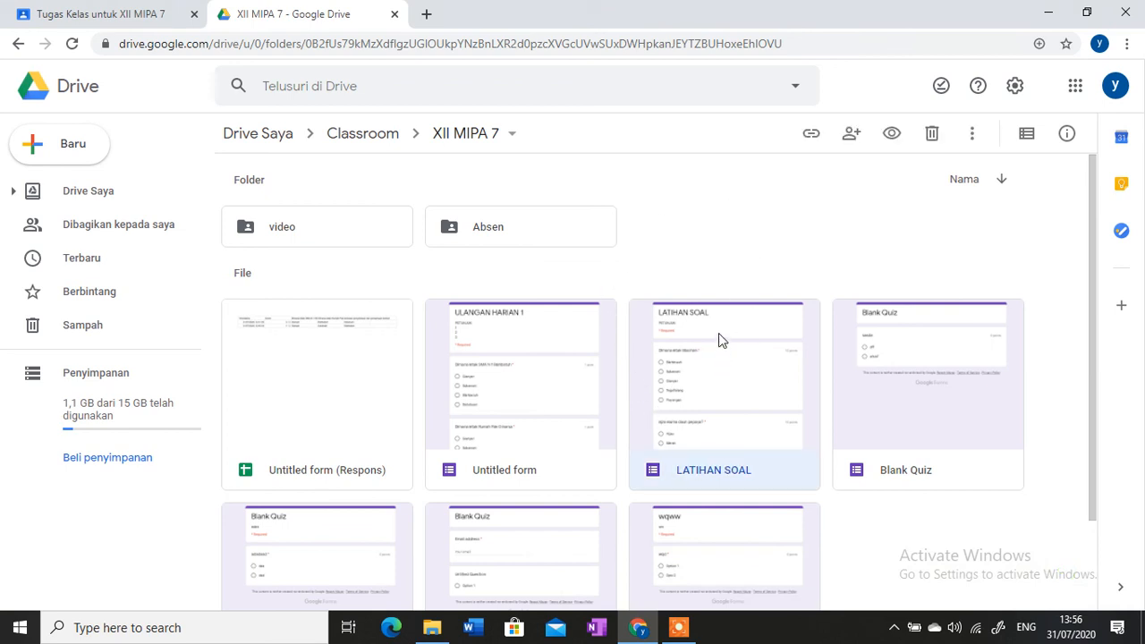
pyautogui.doubleClick(720, 348)
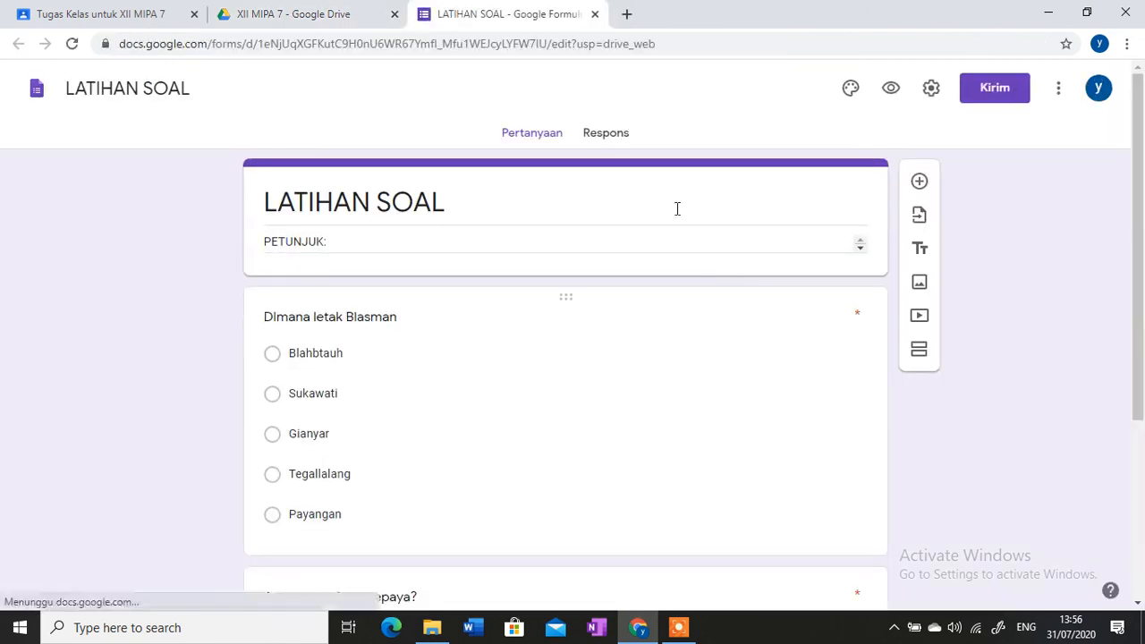
pyautogui.click(602, 140)
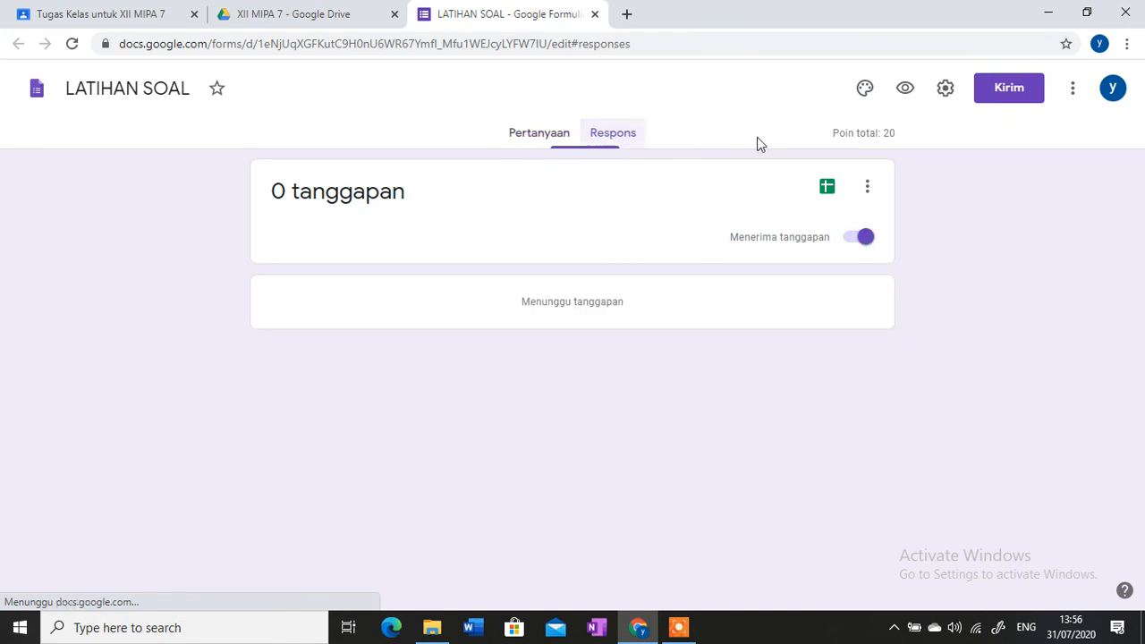
pyautogui.click(827, 193)
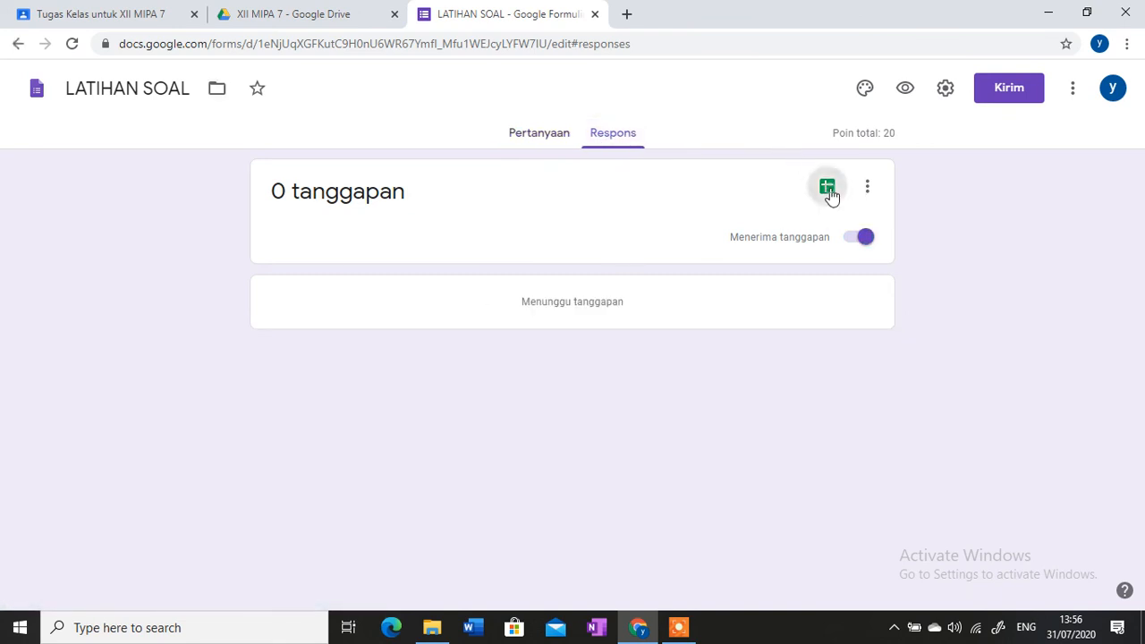
pyautogui.click(774, 315)
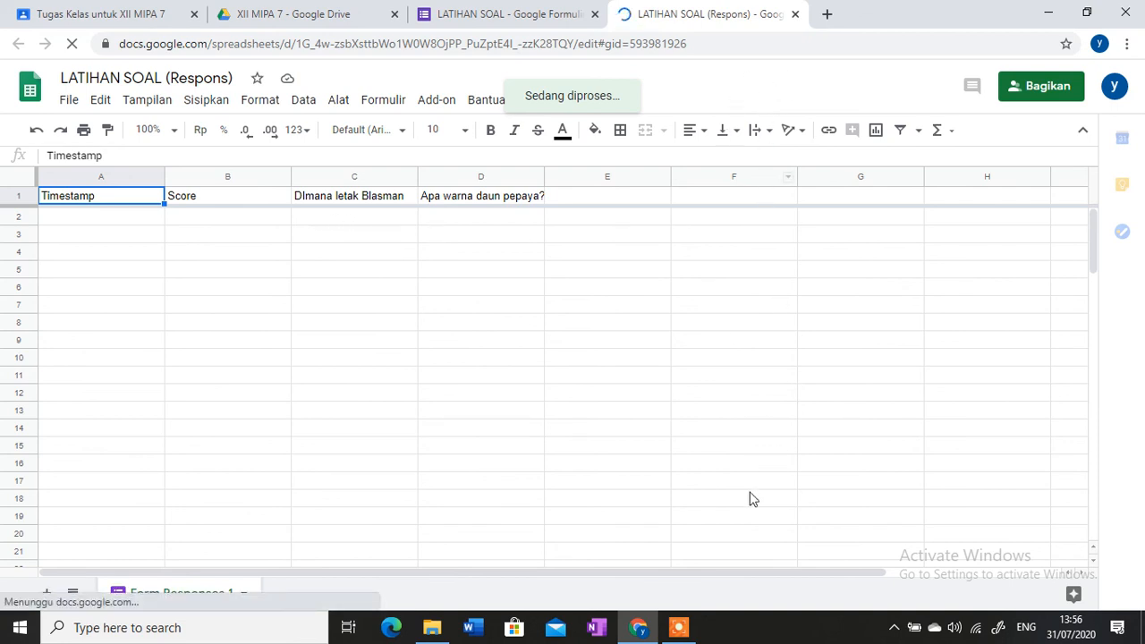
pyautogui.moveTo(685, 630)
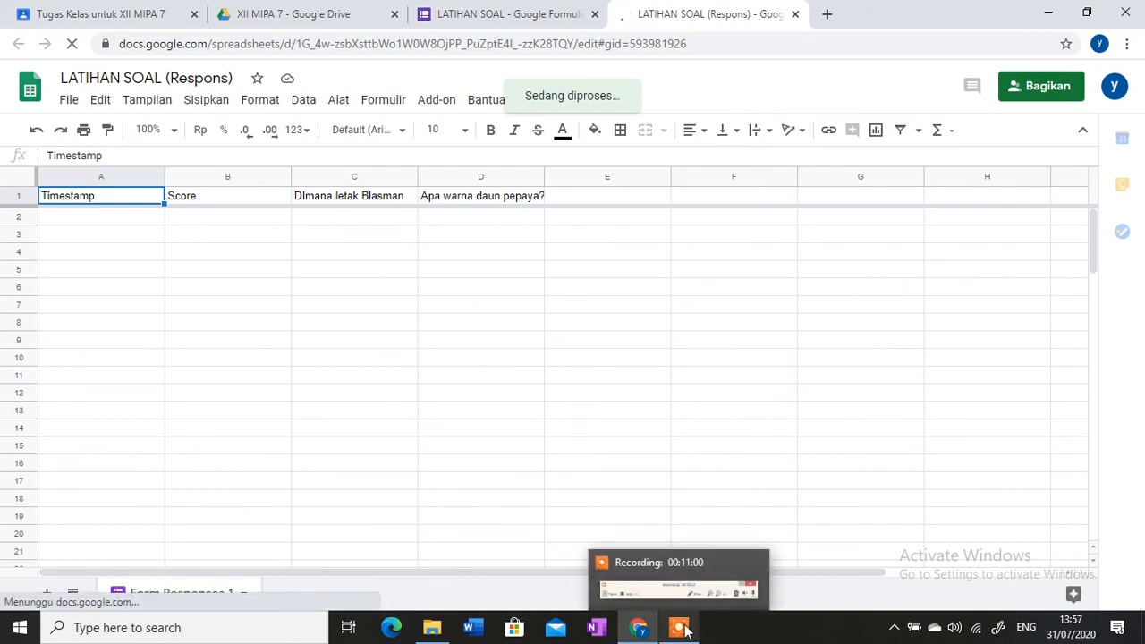